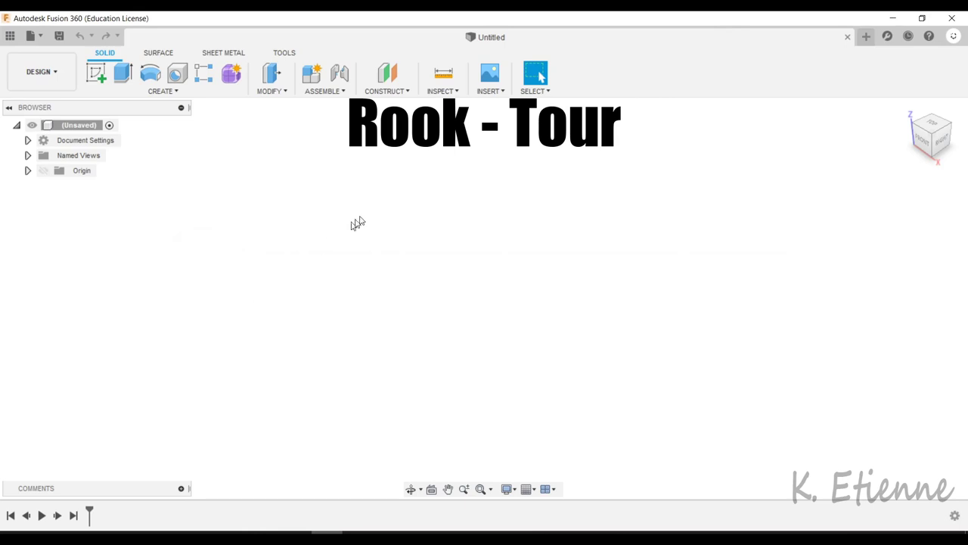
Insert pieces.png as a canvas on the XZ plane, scaled to 13 with 24 opacity
{"action": "left_click", "coordinate": [490, 73]}
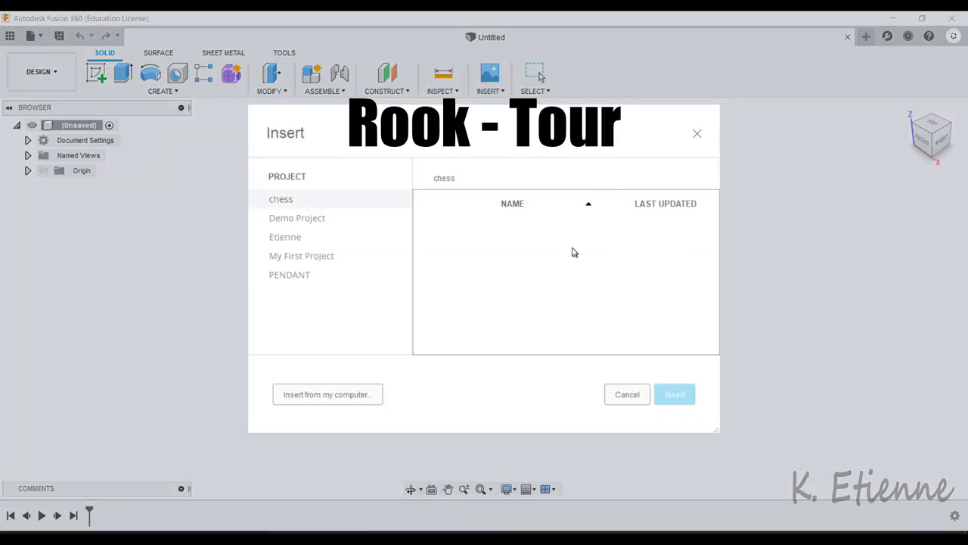
{"action": "left_click", "coordinate": [346, 394]}
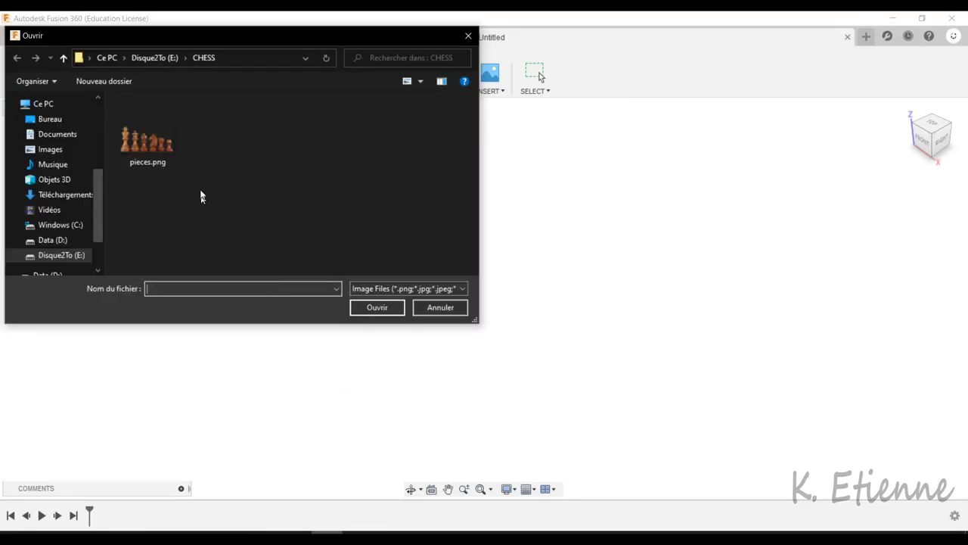
{"action": "left_click", "coordinate": [168, 150]}
{"action": "left_click", "coordinate": [383, 308]}
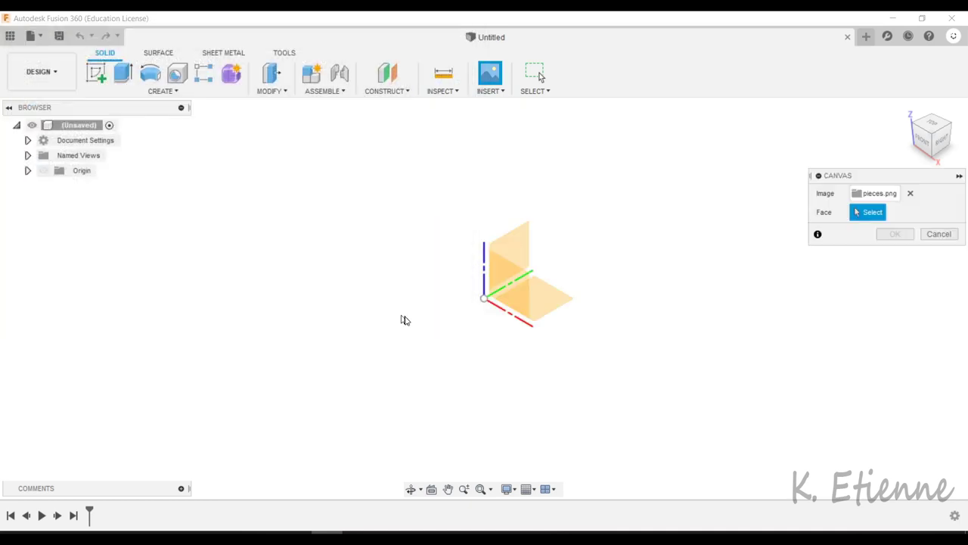
{"action": "left_click", "coordinate": [501, 287]}
{"action": "type", "text": "1"}
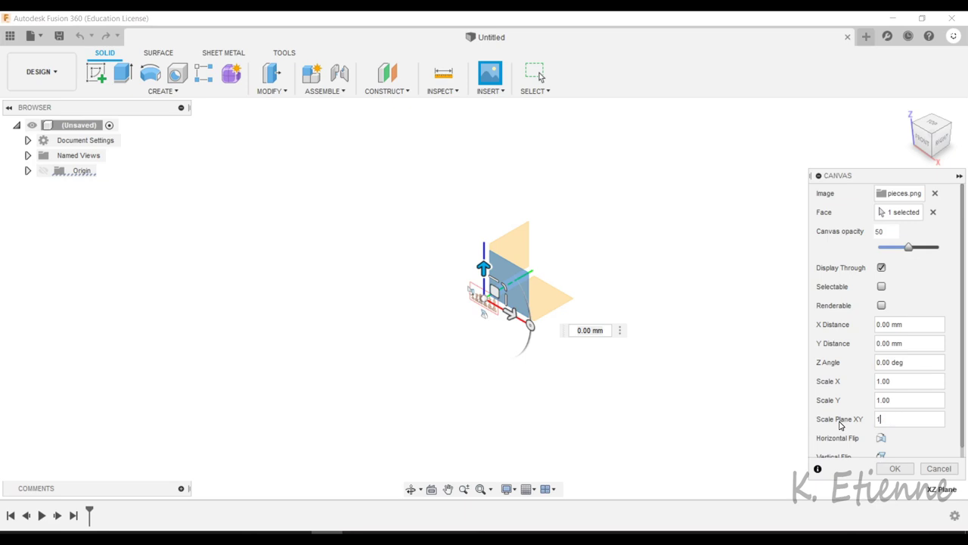
{"action": "type", "text": "3"}
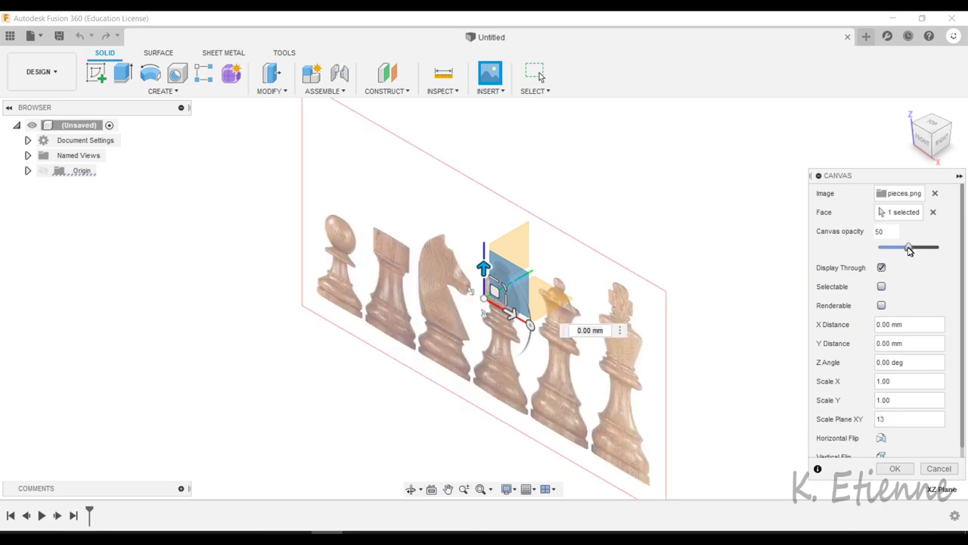
{"action": "left_click_drag", "start_coordinate": [909, 250], "coordinate": [894, 255]}
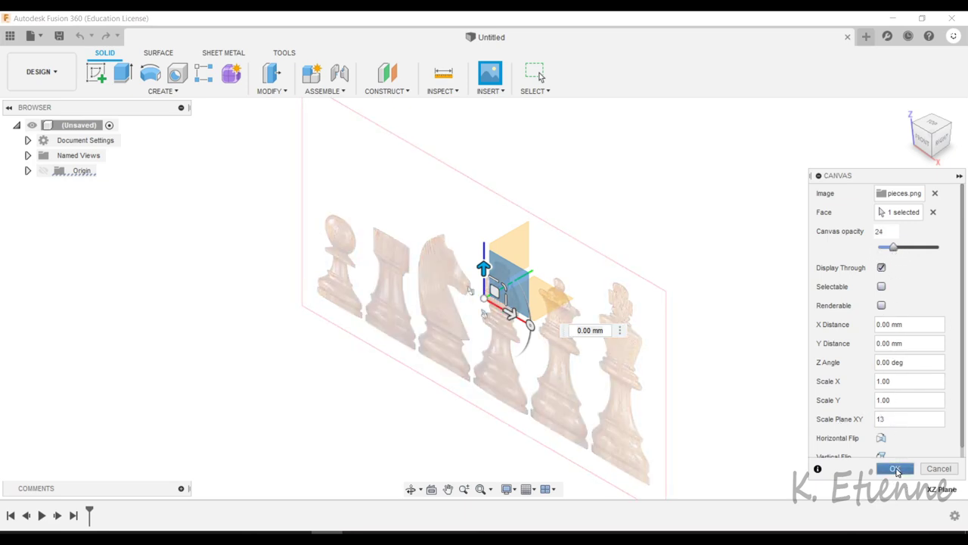
{"action": "left_click", "coordinate": [895, 469]}
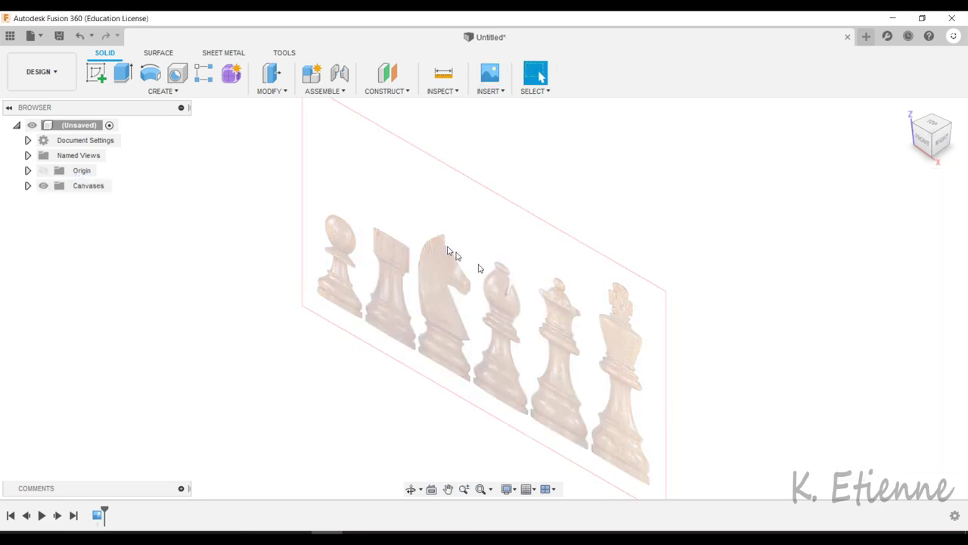
Start a new sketch on the XZ canvas plane and zoom in on the rook
{"action": "left_click", "coordinate": [94, 68]}
{"action": "left_click", "coordinate": [514, 282]}
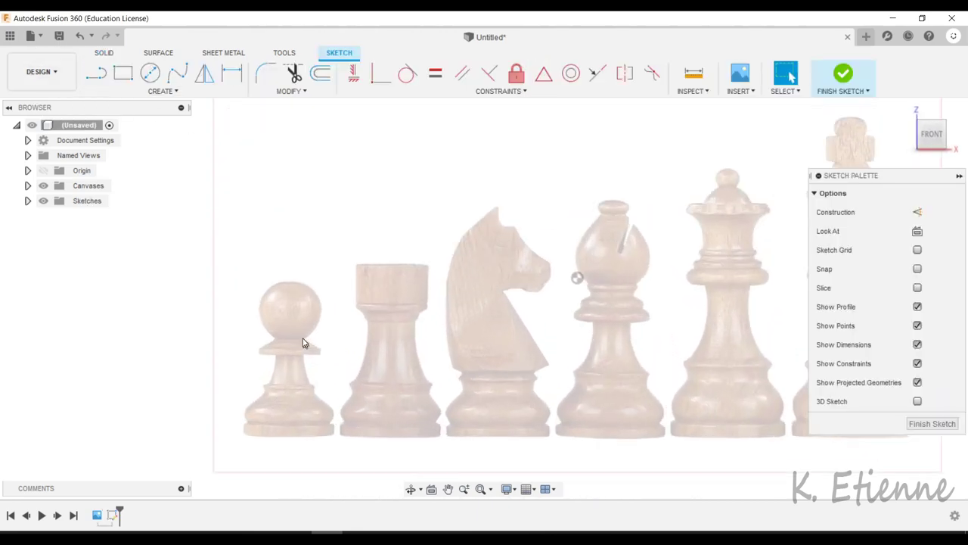
{"action": "scroll", "coordinate": [326, 310], "scroll_direction": "up", "scroll_amount": 2}
{"action": "scroll", "coordinate": [485, 286], "scroll_direction": "up", "scroll_amount": 2}
{"action": "scroll", "coordinate": [473, 264], "scroll_direction": "up", "scroll_amount": 2}
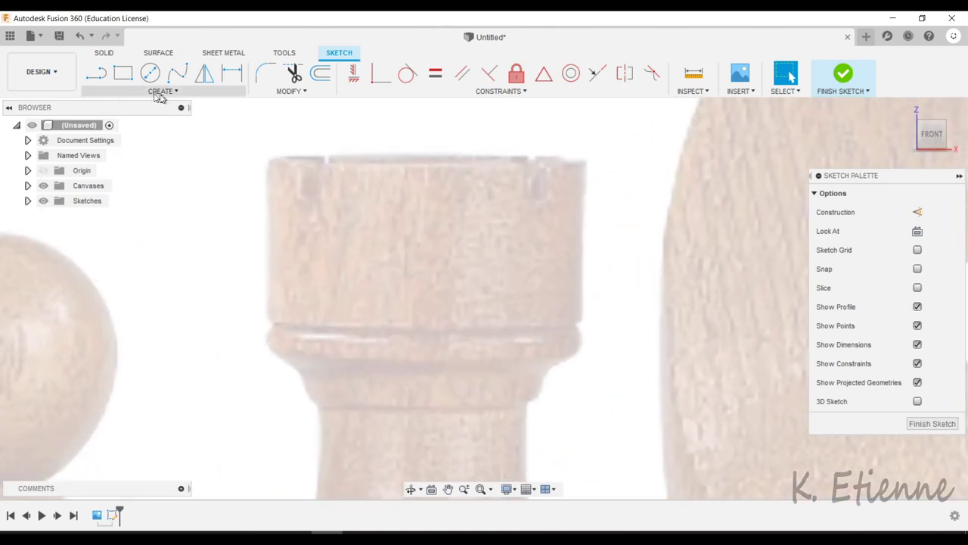
Draw a 2-point rectangle over the rook's crenellated top section
{"action": "left_click", "coordinate": [123, 73]}
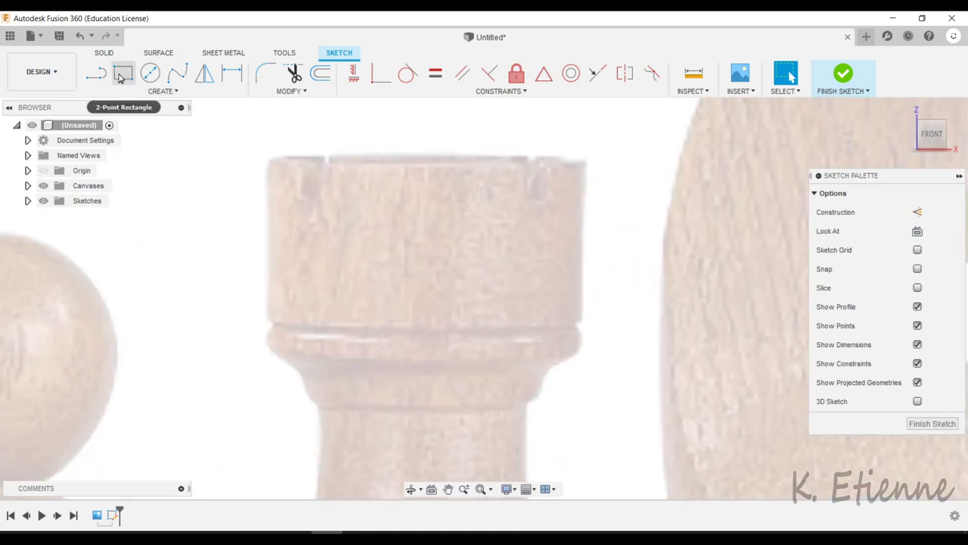
{"action": "left_click", "coordinate": [267, 165]}
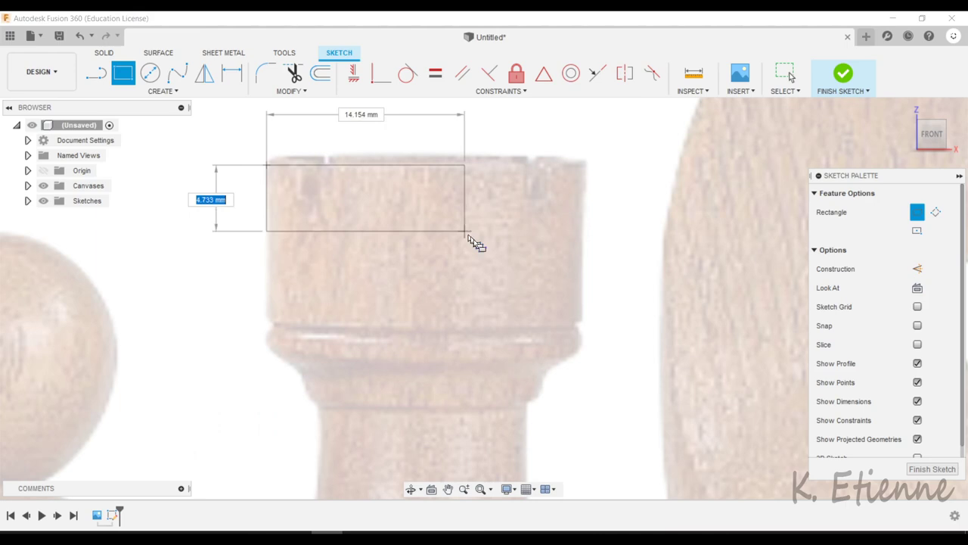
{"action": "left_click", "coordinate": [583, 325]}
{"action": "scroll", "coordinate": [557, 268], "scroll_direction": "down", "scroll_amount": 2}
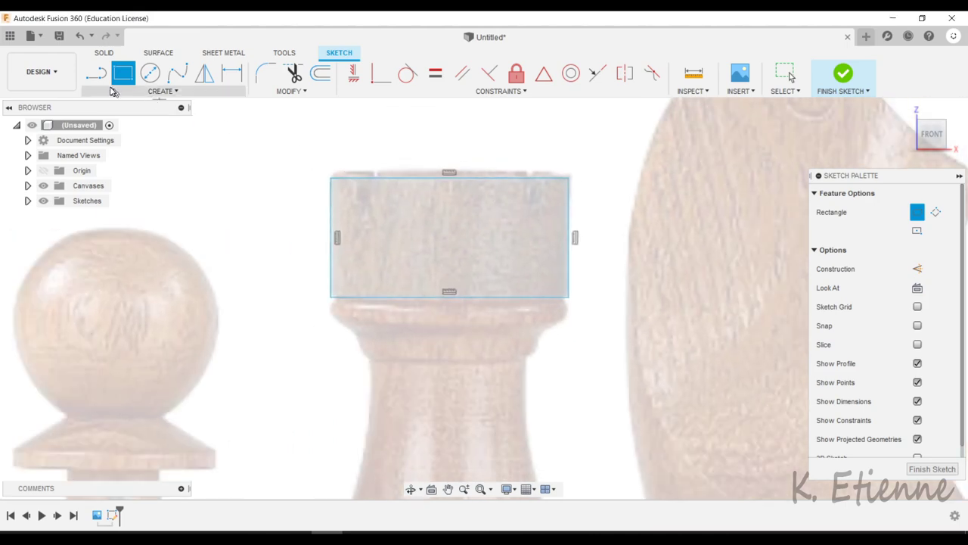
{"action": "left_click", "coordinate": [96, 73]}
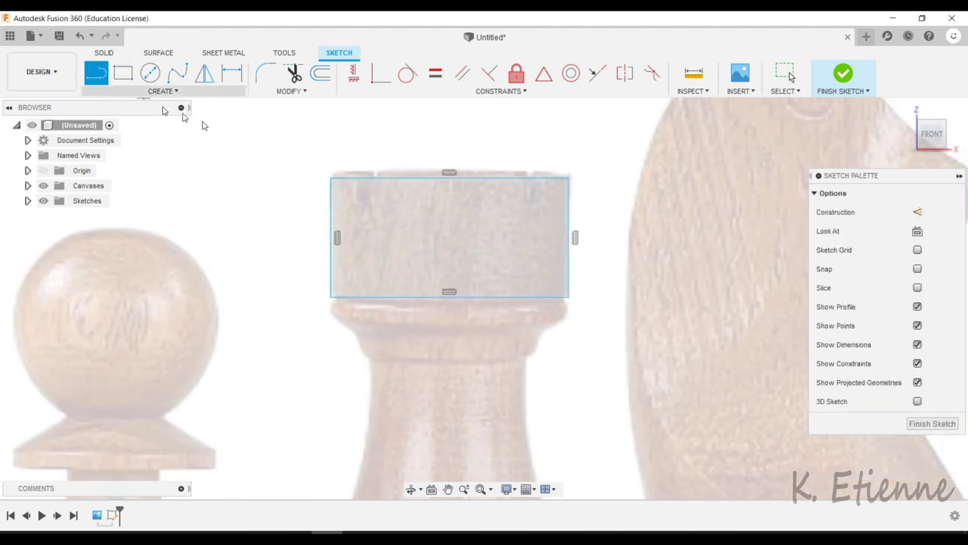
Draw a vertical centre line from the rectangle's top edge down to the rook's base
{"action": "left_click", "coordinate": [454, 180]}
{"action": "scroll", "coordinate": [449, 159], "scroll_direction": "down", "scroll_amount": 2}
{"action": "scroll", "coordinate": [449, 164], "scroll_direction": "down", "scroll_amount": 2}
{"action": "scroll", "coordinate": [444, 264], "scroll_direction": "up", "scroll_amount": 1}
{"action": "scroll", "coordinate": [447, 341], "scroll_direction": "up", "scroll_amount": 2}
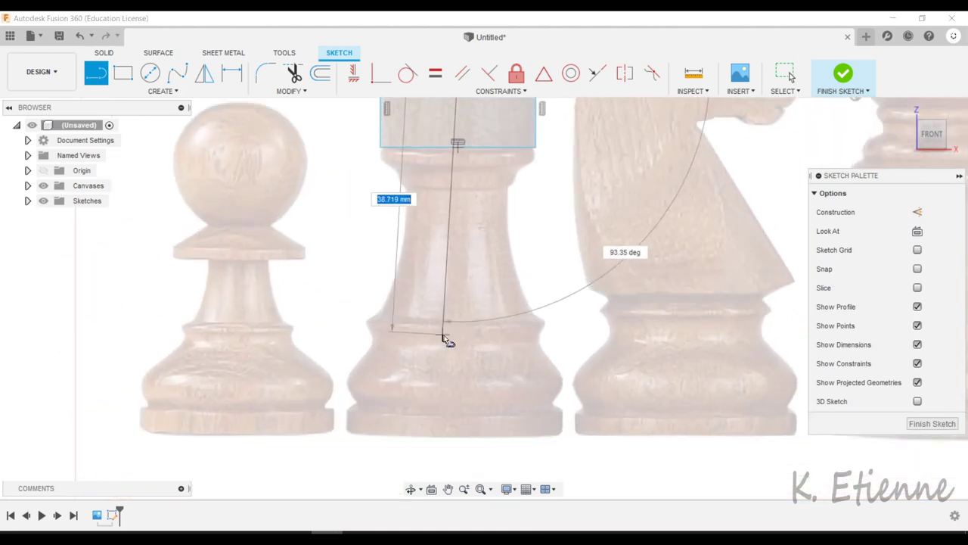
{"action": "scroll", "coordinate": [446, 340], "scroll_direction": "up", "scroll_amount": 1}
{"action": "left_click", "coordinate": [460, 450]}
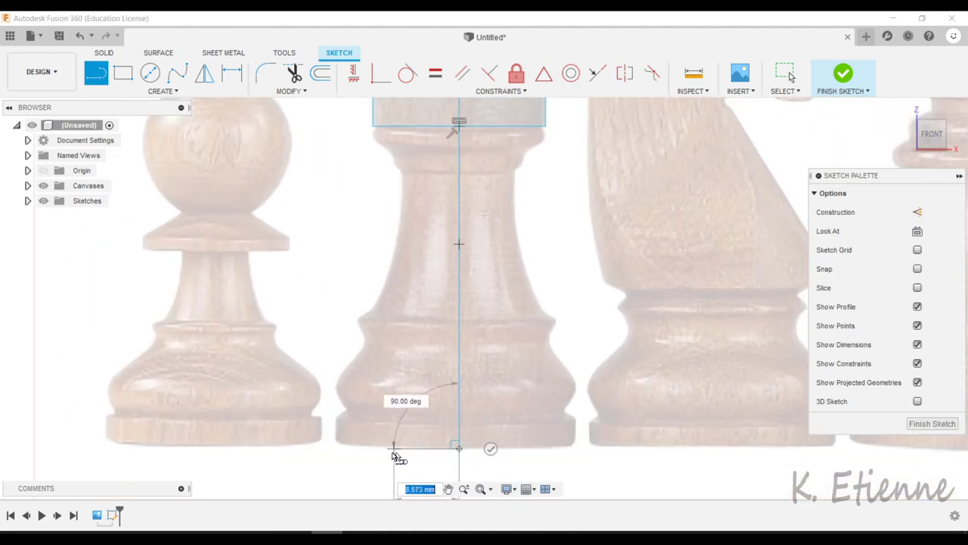
Add the base's bottom edge and a 3.50 mm foot step, then end the line chain
{"action": "left_click", "coordinate": [334, 451]}
{"action": "type", "text": "3"}
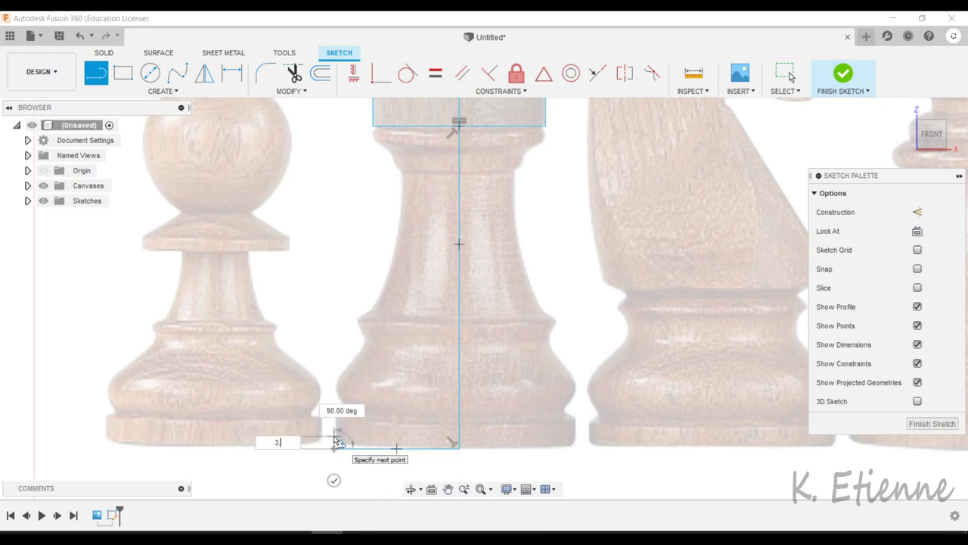
{"action": "type", "text": ".5"}
{"action": "key", "text": "Return"}
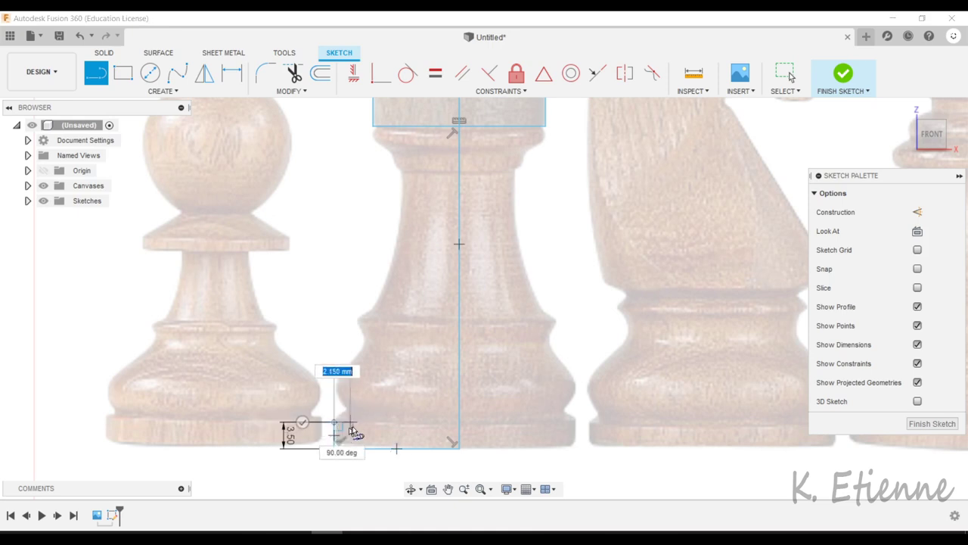
{"action": "left_click", "coordinate": [404, 422]}
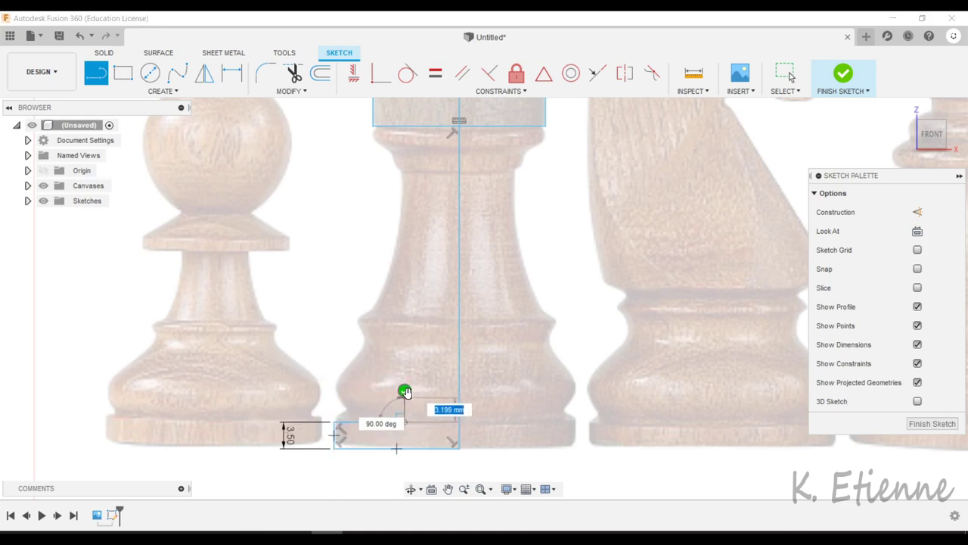
{"action": "key", "text": "Escape"}
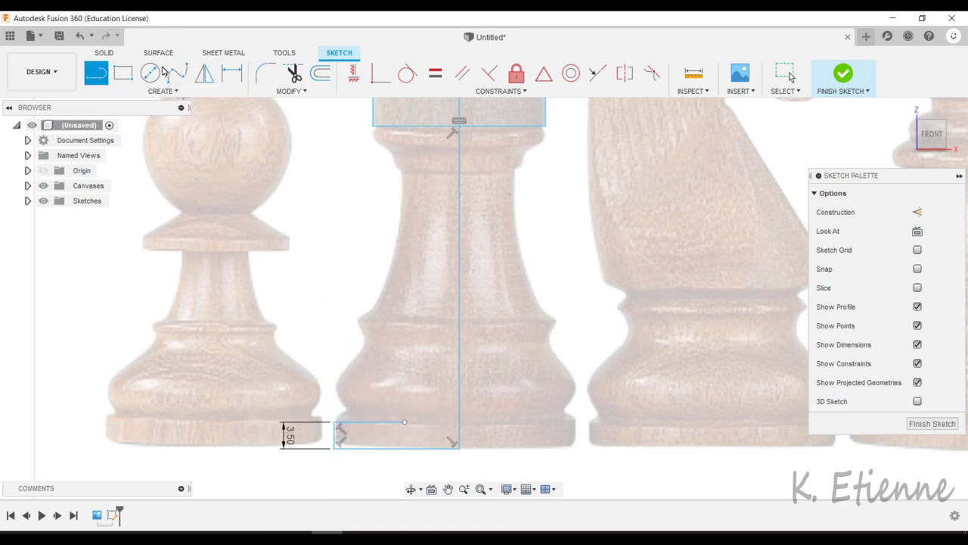
{"action": "left_click", "coordinate": [151, 72]}
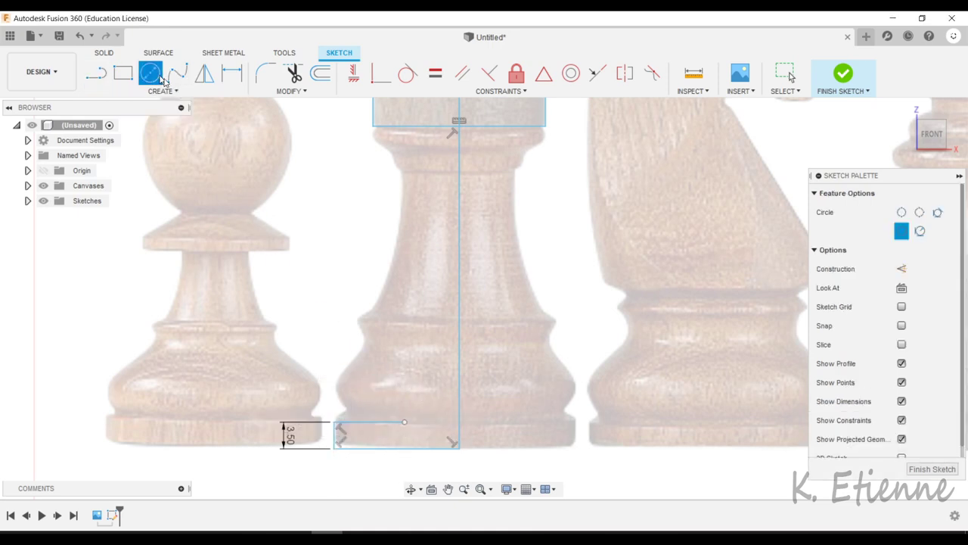
Draw two 2-point circles along the rook's lower side curve, one above the other
{"action": "left_click", "coordinate": [901, 212]}
{"action": "scroll", "coordinate": [318, 409], "scroll_direction": "up", "scroll_amount": 3}
{"action": "scroll", "coordinate": [348, 410], "scroll_direction": "up", "scroll_amount": 2}
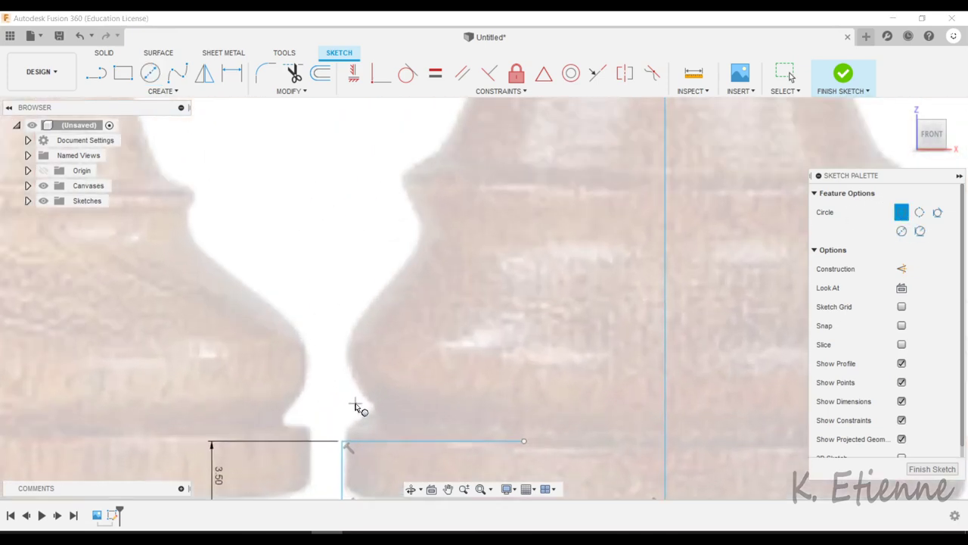
{"action": "left_click", "coordinate": [347, 355]}
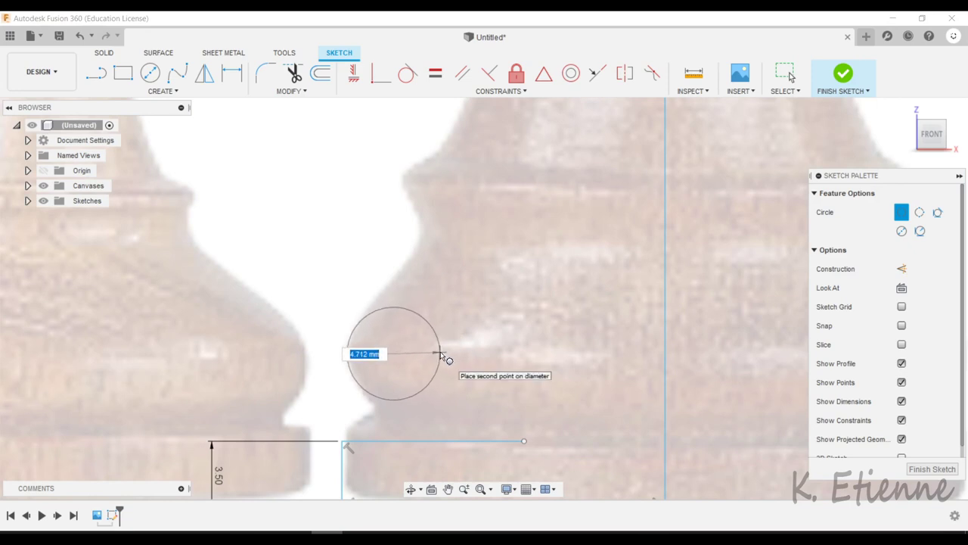
{"action": "left_click", "coordinate": [441, 353]}
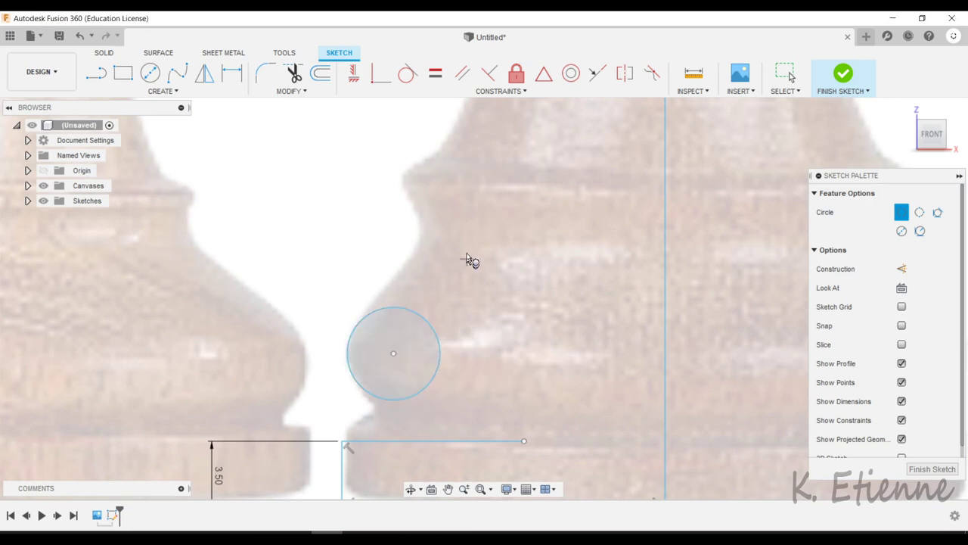
{"action": "left_click", "coordinate": [422, 232]}
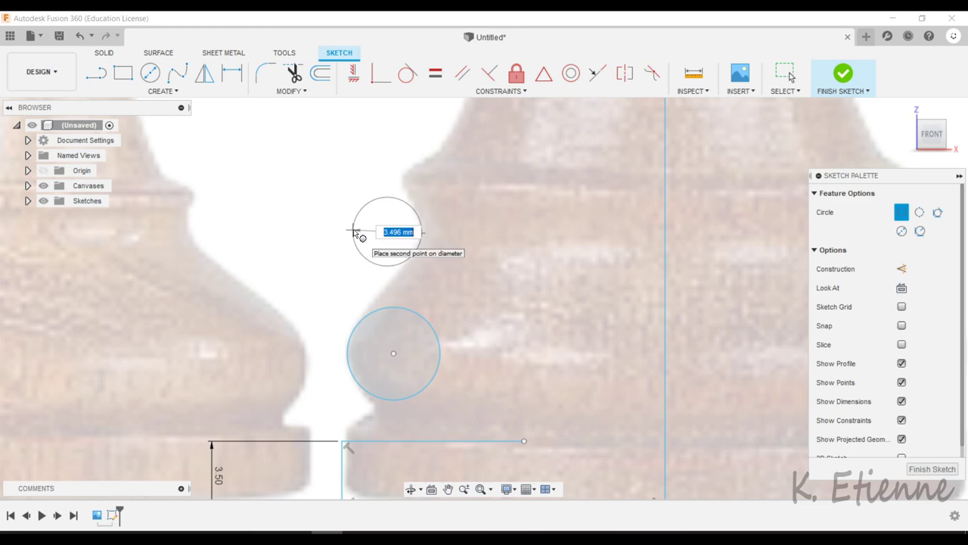
{"action": "left_click", "coordinate": [353, 232]}
Add a small circle and a larger circle above it following the side profile
{"action": "scroll", "coordinate": [382, 363], "scroll_direction": "down", "scroll_amount": 2}
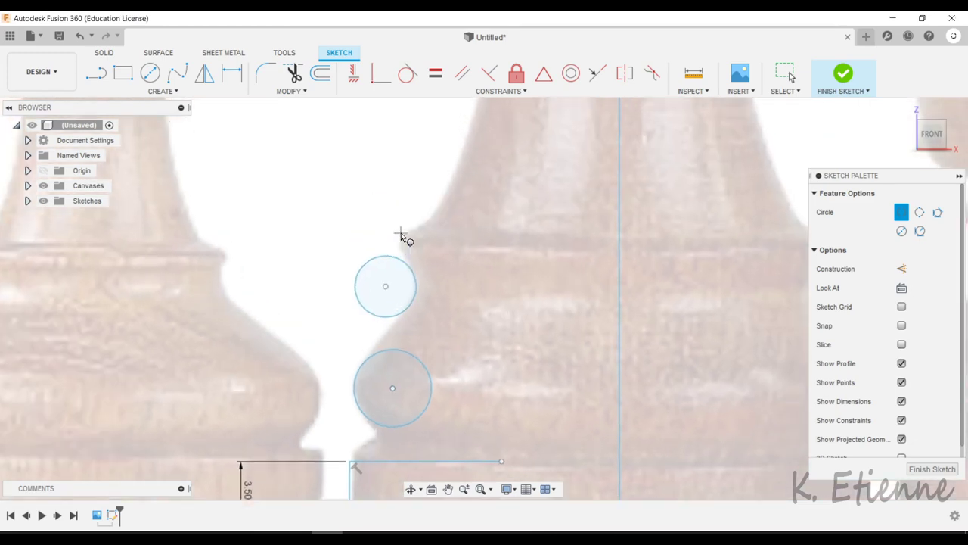
{"action": "scroll", "coordinate": [404, 239], "scroll_direction": "up", "scroll_amount": 4}
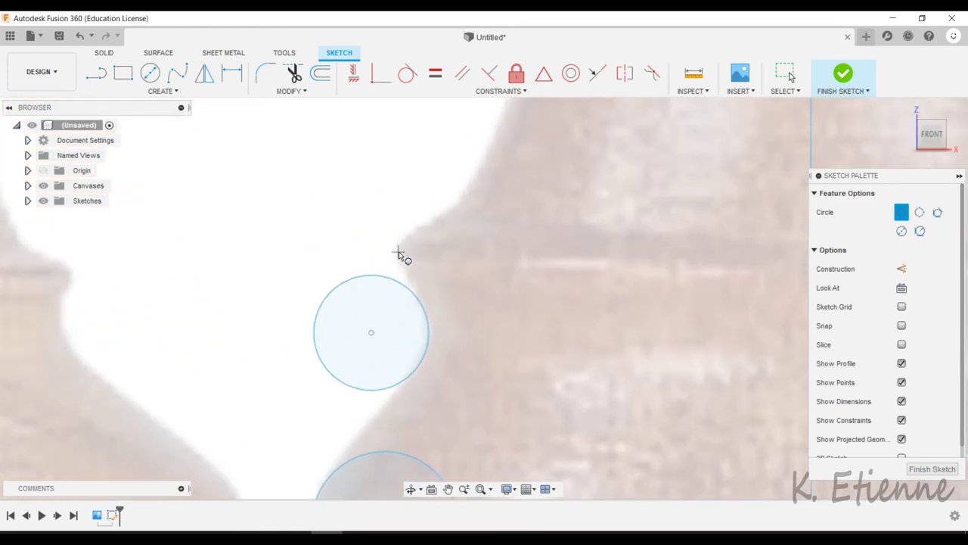
{"action": "left_click", "coordinate": [398, 252]}
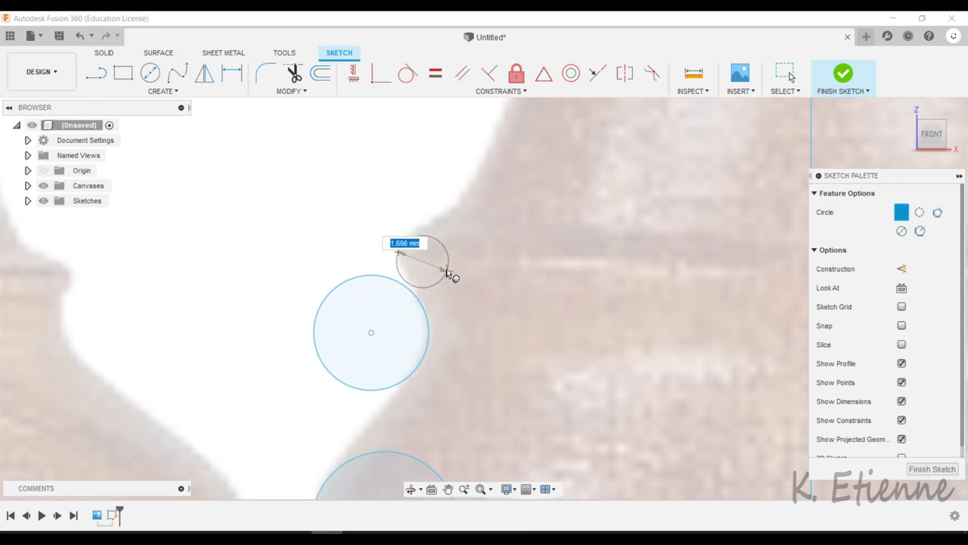
{"action": "left_click", "coordinate": [448, 258]}
{"action": "scroll", "coordinate": [399, 356], "scroll_direction": "down", "scroll_amount": 2}
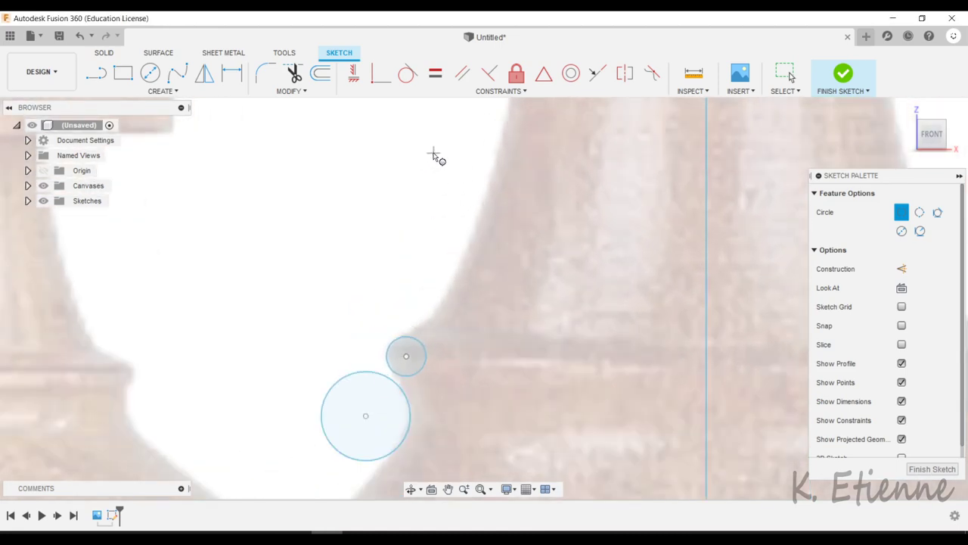
{"action": "scroll", "coordinate": [446, 287], "scroll_direction": "up", "scroll_amount": 1}
{"action": "left_click", "coordinate": [435, 325]}
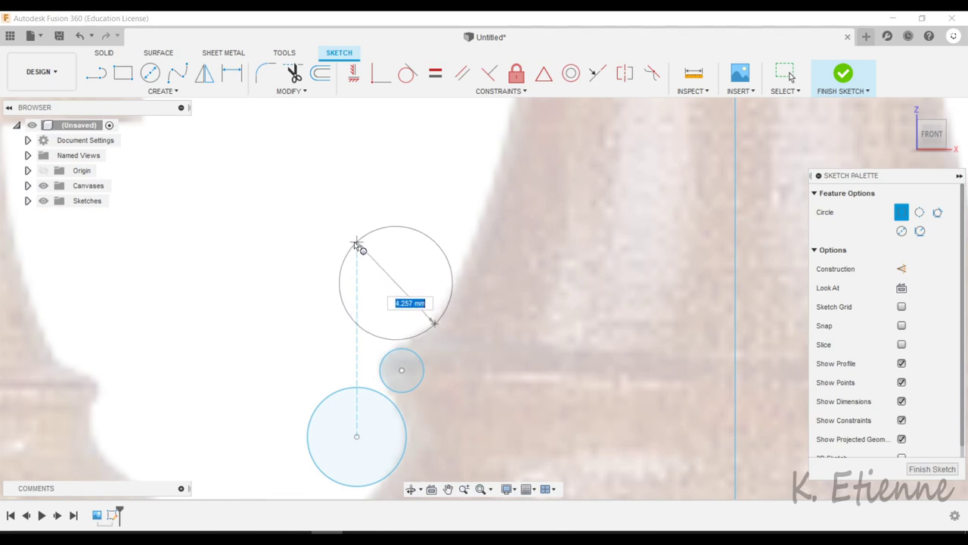
{"action": "left_click", "coordinate": [357, 252]}
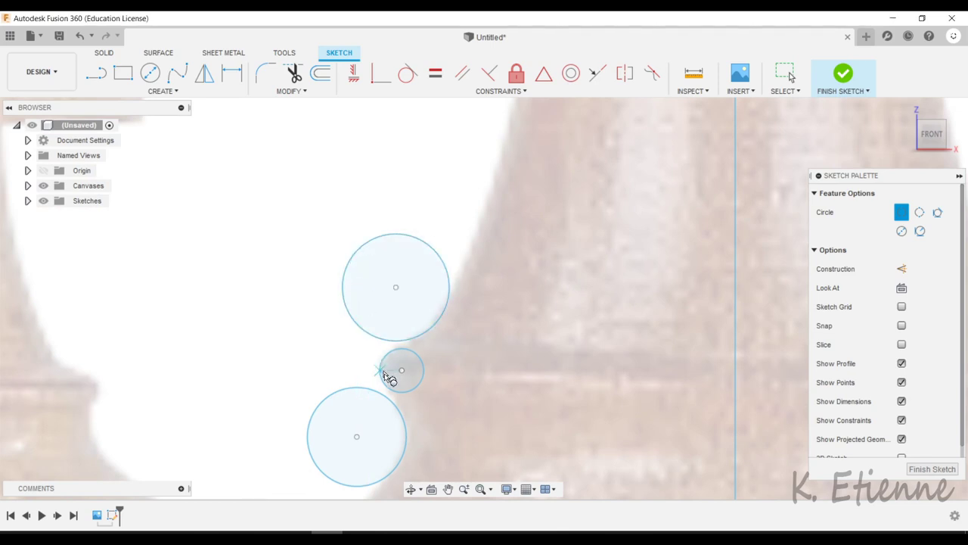
{"action": "scroll", "coordinate": [390, 372], "scroll_direction": "down", "scroll_amount": 2}
{"action": "scroll", "coordinate": [391, 372], "scroll_direction": "down", "scroll_amount": 1}
{"action": "scroll", "coordinate": [432, 129], "scroll_direction": "up", "scroll_amount": 3}
Draw a centre circle near the top of the rook
{"action": "scroll", "coordinate": [441, 124], "scroll_direction": "up", "scroll_amount": 2}
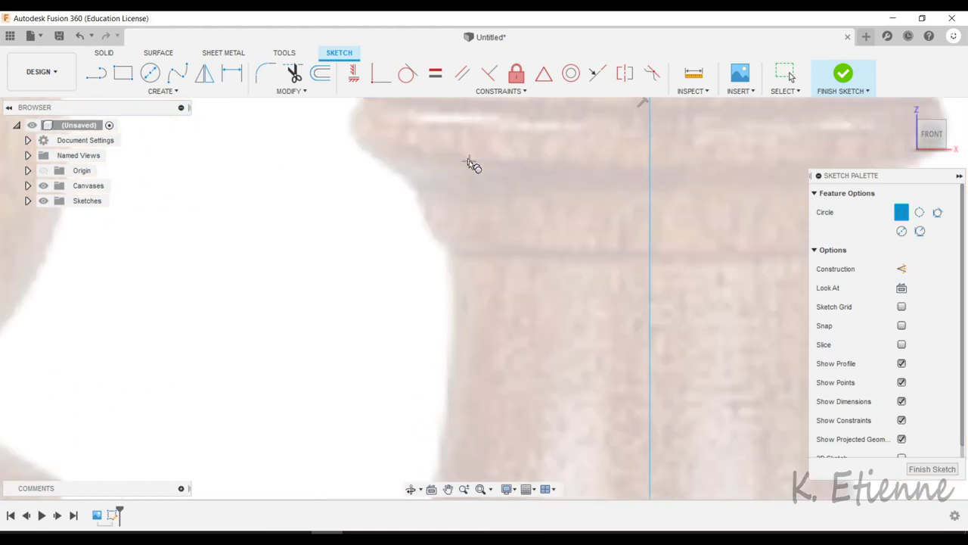
{"action": "scroll", "coordinate": [431, 220], "scroll_direction": "up", "scroll_amount": 1}
{"action": "left_click", "coordinate": [462, 222]}
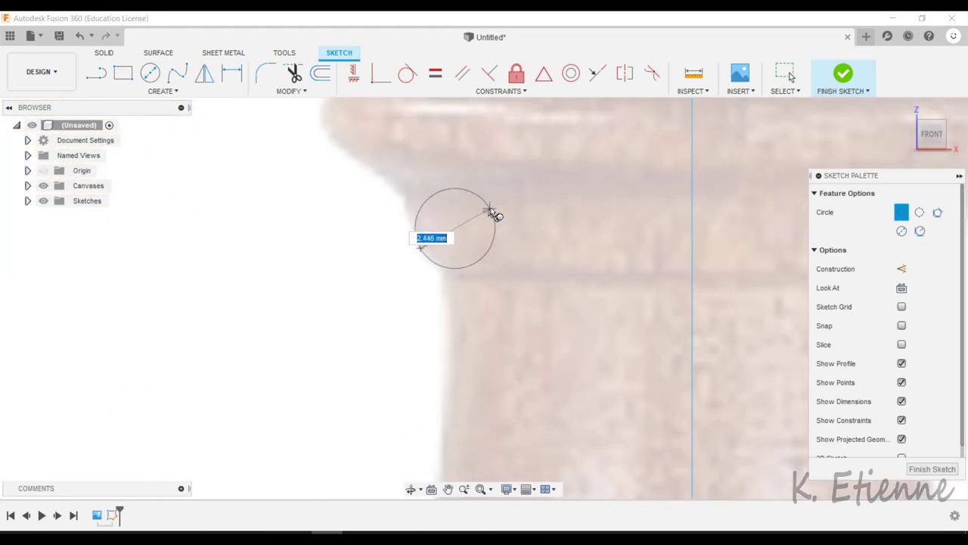
{"action": "left_click", "coordinate": [504, 195]}
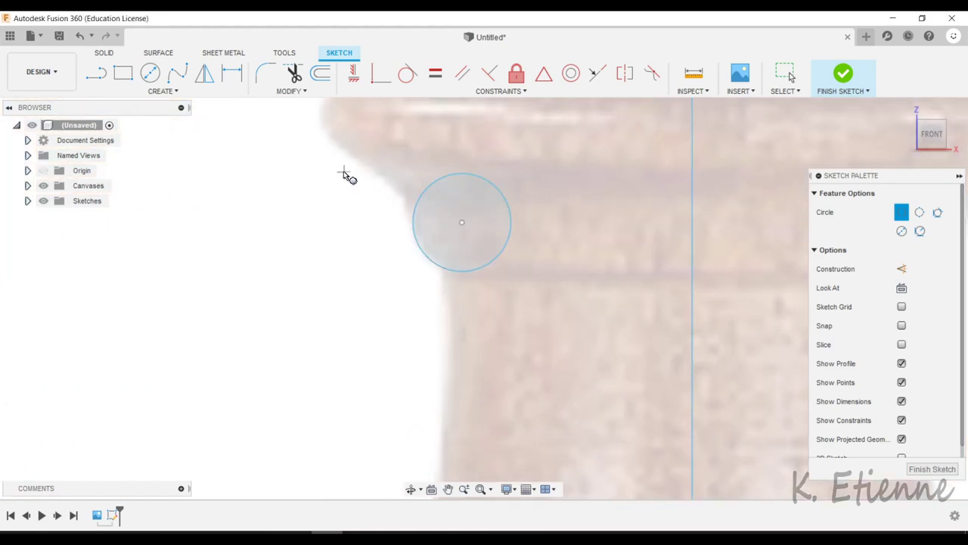
{"action": "scroll", "coordinate": [371, 216], "scroll_direction": "down", "scroll_amount": 2}
{"action": "scroll", "coordinate": [356, 204], "scroll_direction": "up", "scroll_amount": 2}
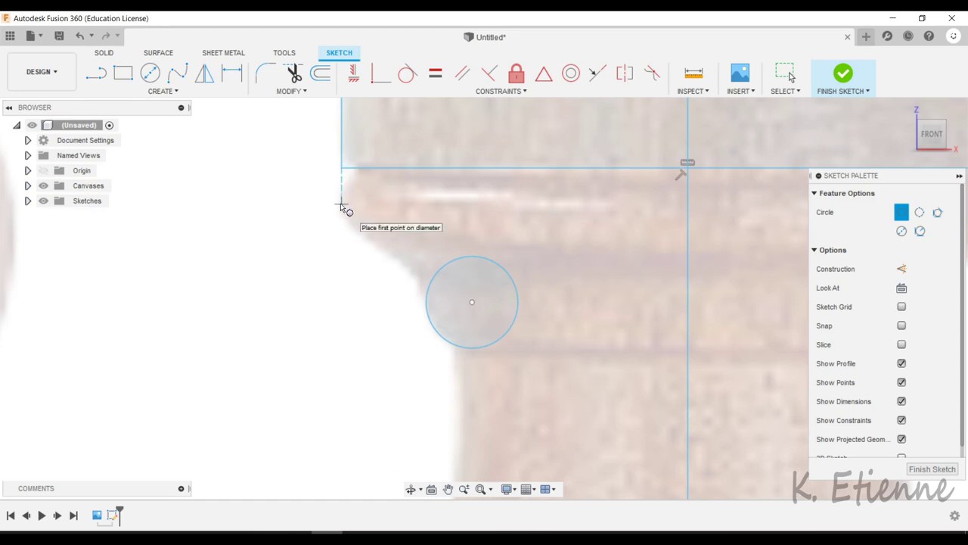
Add a small and a larger 2-point circle below the rook top, nudging the large one into place
{"action": "left_click", "coordinate": [341, 205]}
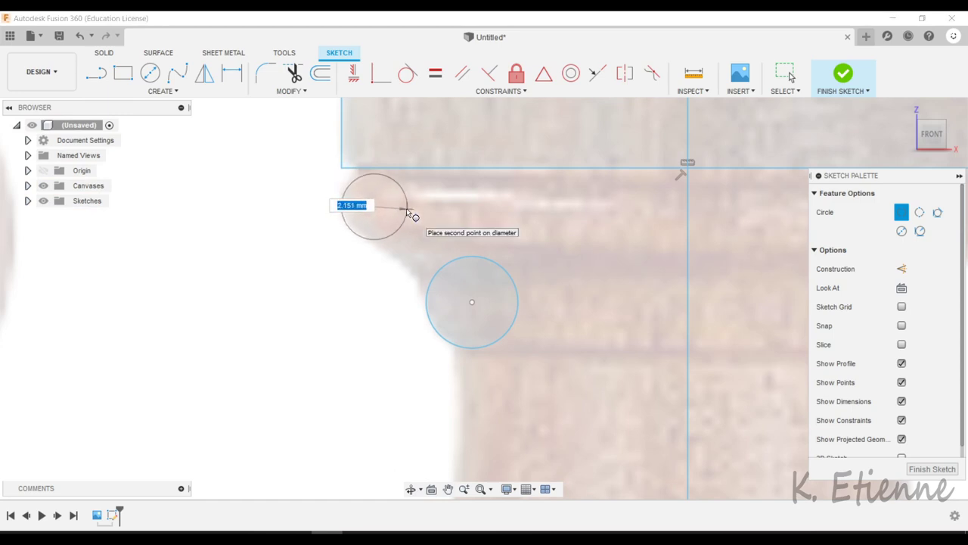
{"action": "left_click", "coordinate": [405, 208]}
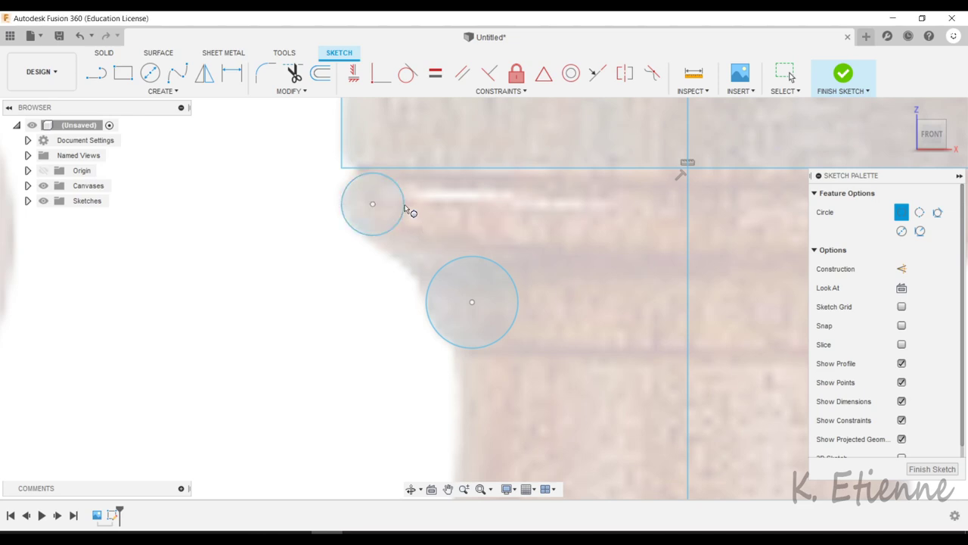
{"action": "left_click", "coordinate": [407, 275]}
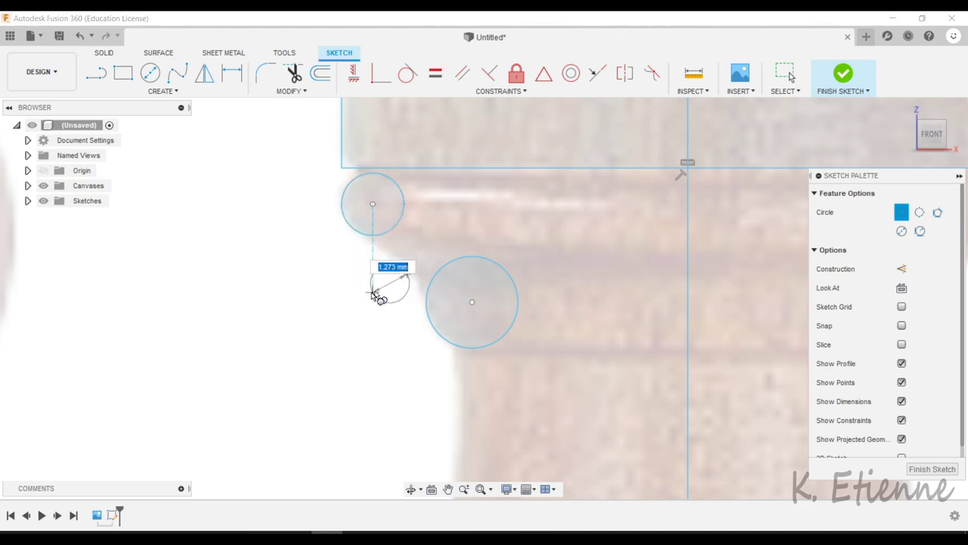
{"action": "left_click", "coordinate": [323, 344]}
{"action": "key", "text": "Escape"}
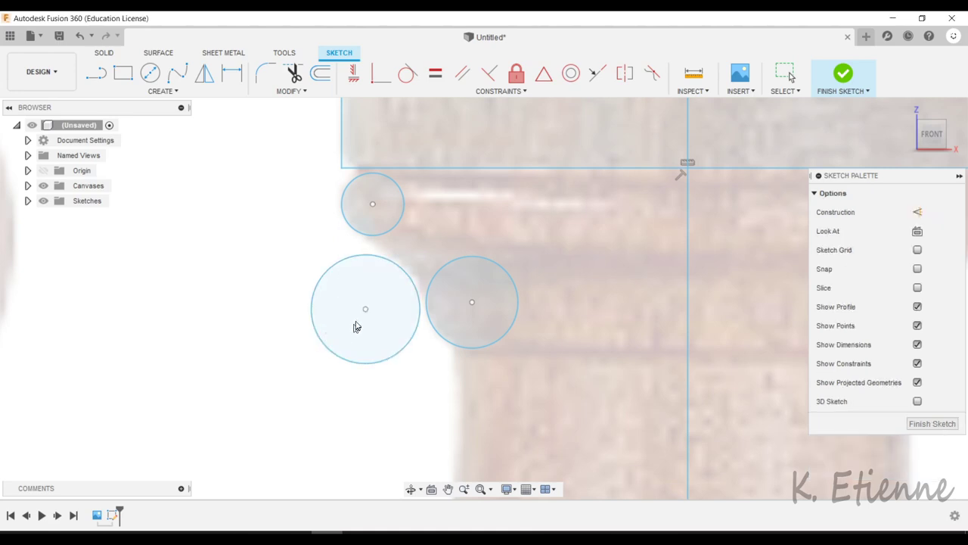
{"action": "left_click_drag", "start_coordinate": [366, 309], "coordinate": [367, 307]}
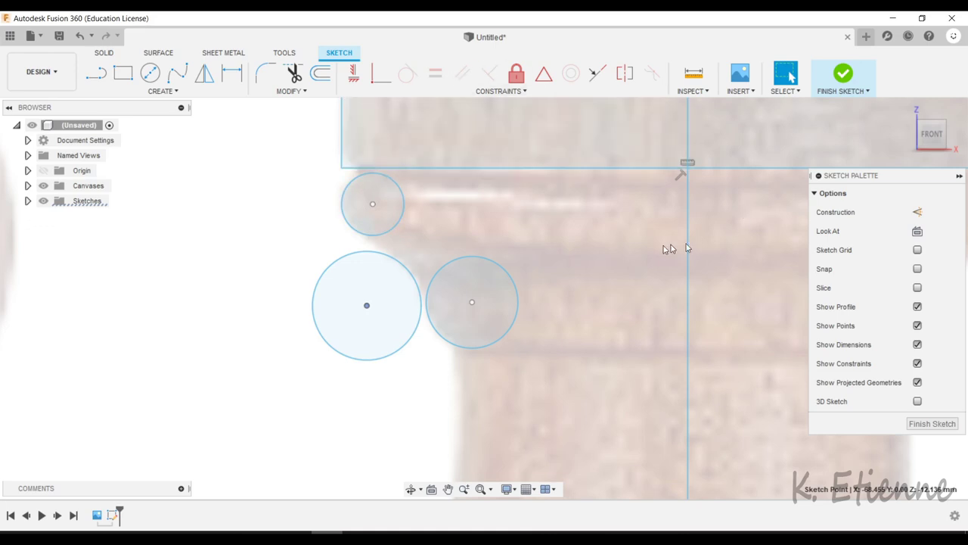
{"action": "left_click", "coordinate": [285, 345]}
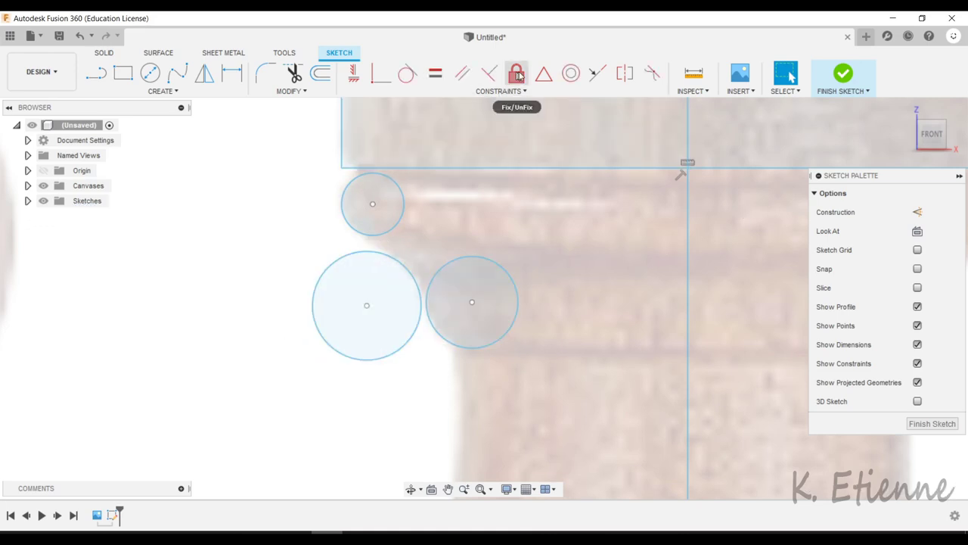
Apply the Fix constraint to each of the five profile circles
{"action": "left_click", "coordinate": [519, 75]}
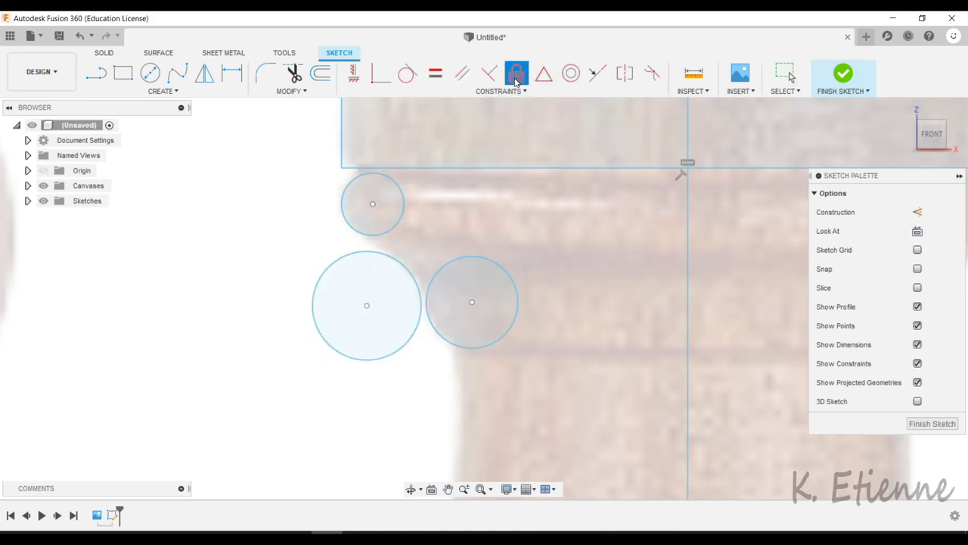
{"action": "left_click", "coordinate": [402, 218]}
{"action": "left_click", "coordinate": [402, 264]}
{"action": "left_click", "coordinate": [443, 268]}
{"action": "scroll", "coordinate": [418, 178], "scroll_direction": "down", "scroll_amount": 5}
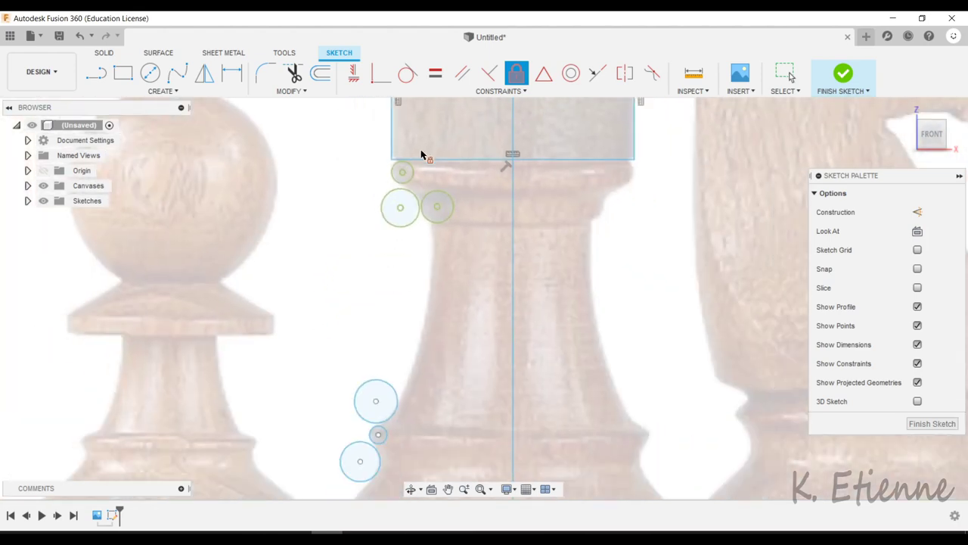
{"action": "scroll", "coordinate": [318, 396], "scroll_direction": "down", "scroll_amount": 1}
{"action": "scroll", "coordinate": [458, 364], "scroll_direction": "up", "scroll_amount": 3}
{"action": "scroll", "coordinate": [443, 335], "scroll_direction": "up", "scroll_amount": 2}
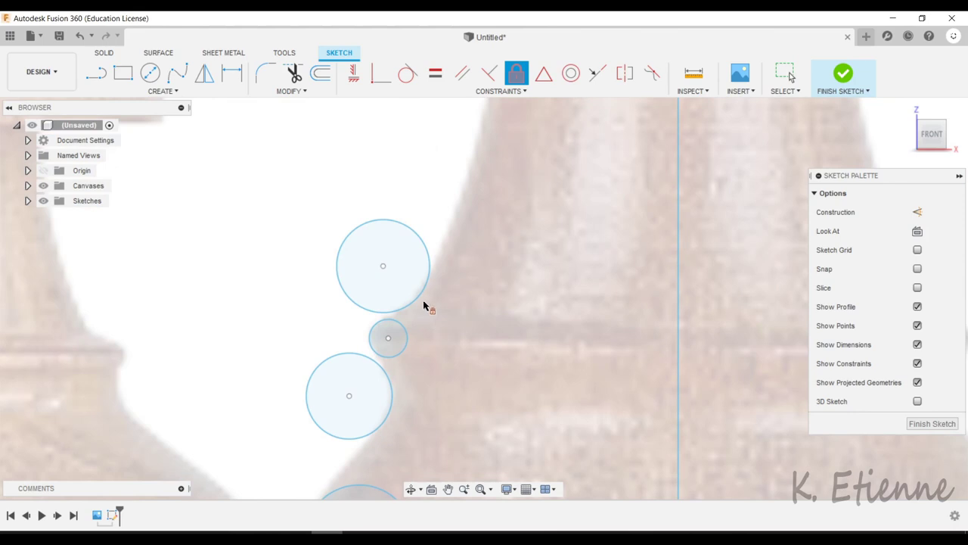
{"action": "left_click", "coordinate": [421, 300]}
{"action": "left_click", "coordinate": [393, 388]}
{"action": "scroll", "coordinate": [449, 208], "scroll_direction": "down", "scroll_amount": 2}
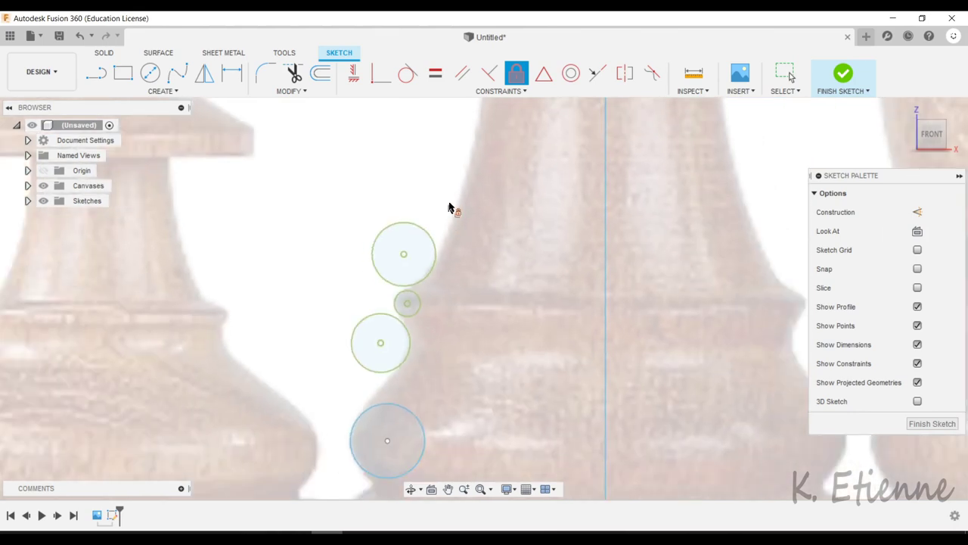
{"action": "scroll", "coordinate": [448, 216], "scroll_direction": "down", "scroll_amount": 1}
{"action": "scroll", "coordinate": [444, 273], "scroll_direction": "down", "scroll_amount": 1}
{"action": "scroll", "coordinate": [423, 348], "scroll_direction": "up", "scroll_amount": 2}
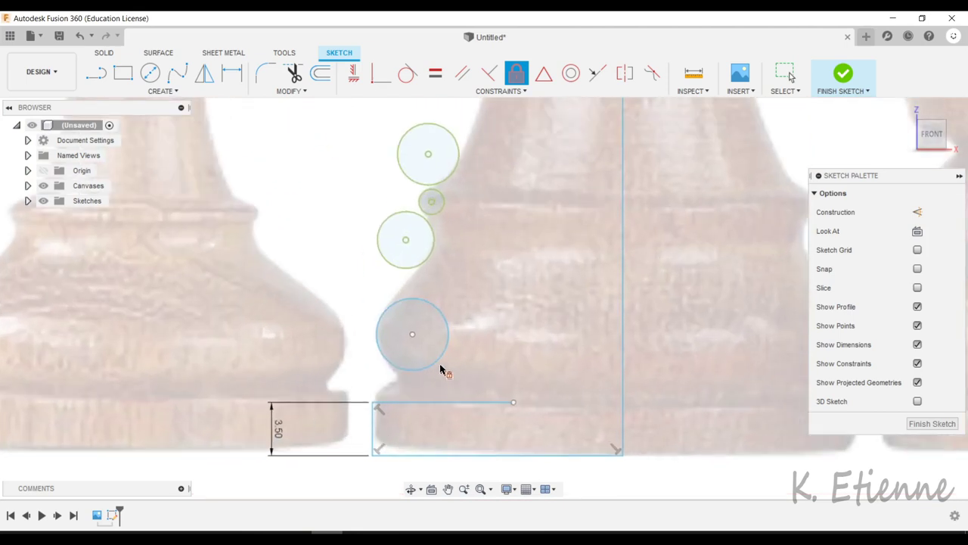
Fix the bottom edge and draw a small centre-diameter circle at the base corner
{"action": "left_click", "coordinate": [462, 453]}
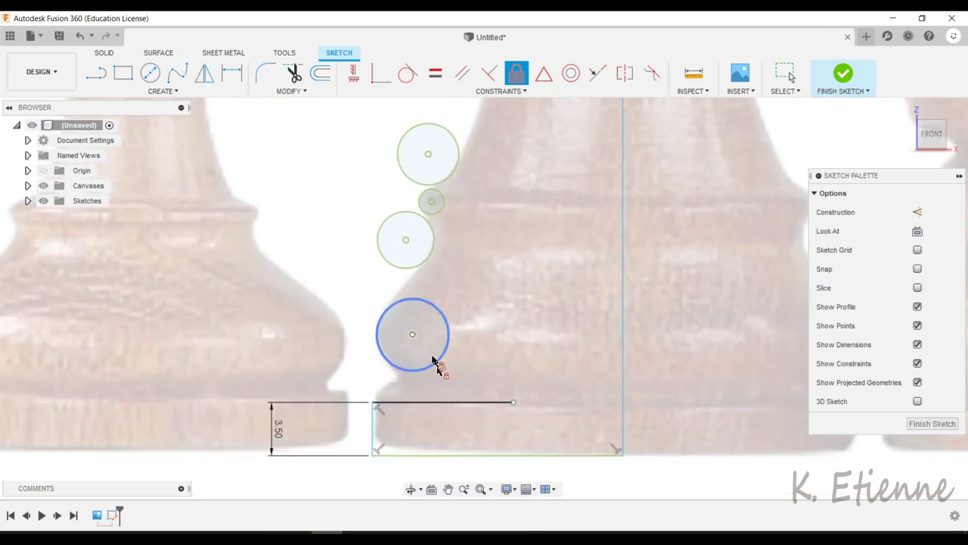
{"action": "left_click", "coordinate": [150, 73]}
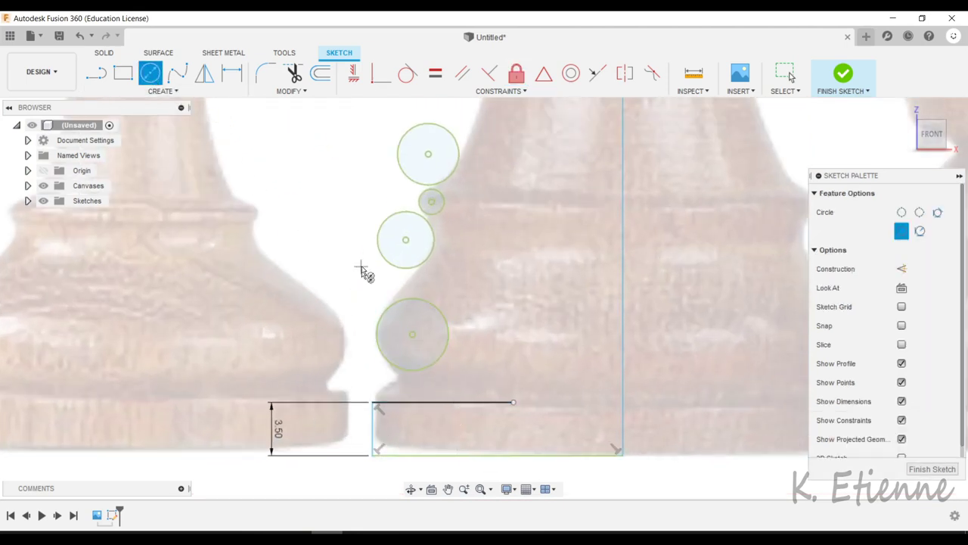
{"action": "scroll", "coordinate": [370, 403], "scroll_direction": "up", "scroll_amount": 1}
{"action": "scroll", "coordinate": [382, 397], "scroll_direction": "up", "scroll_amount": 2}
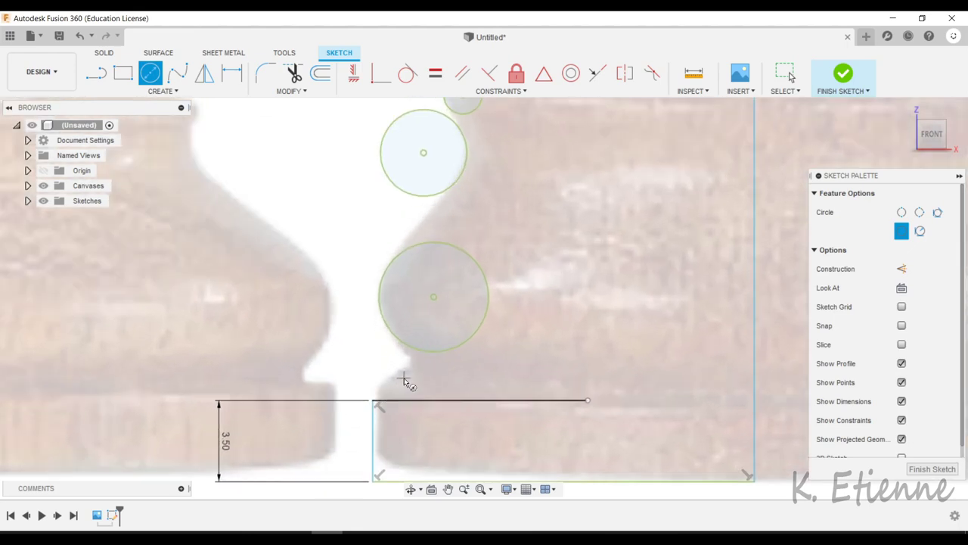
{"action": "left_click", "coordinate": [404, 374]}
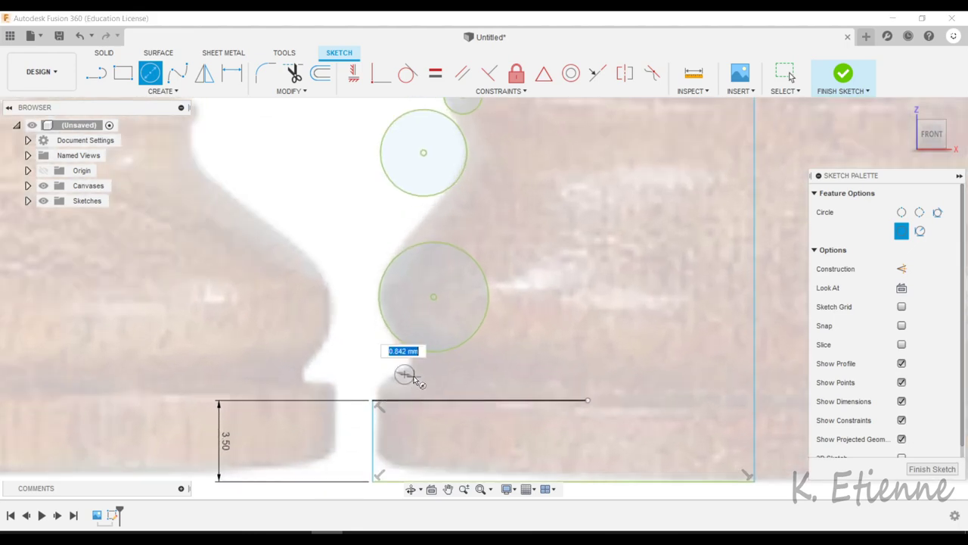
{"action": "left_click", "coordinate": [421, 382]}
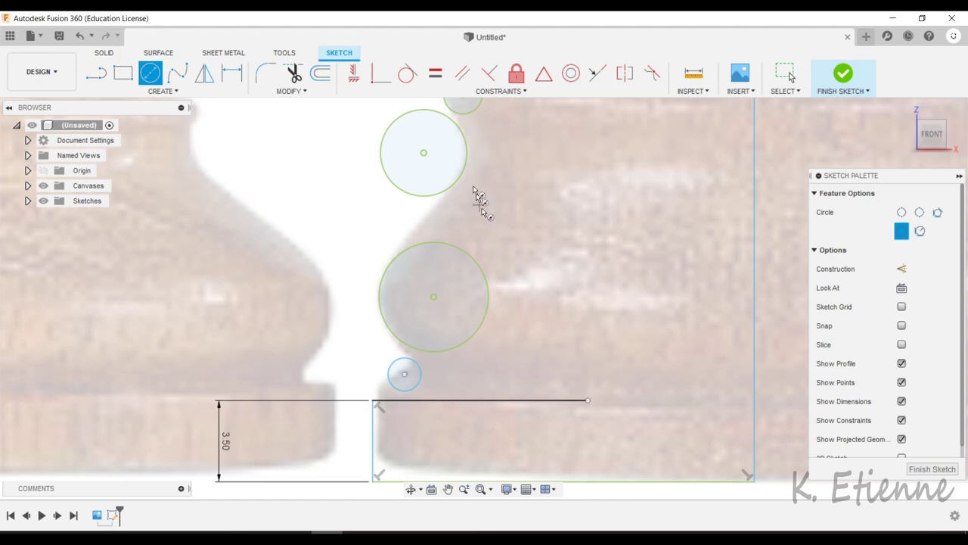
Make the small circle tangent to the circle above and the base line, then nudge it left
{"action": "left_click", "coordinate": [408, 73]}
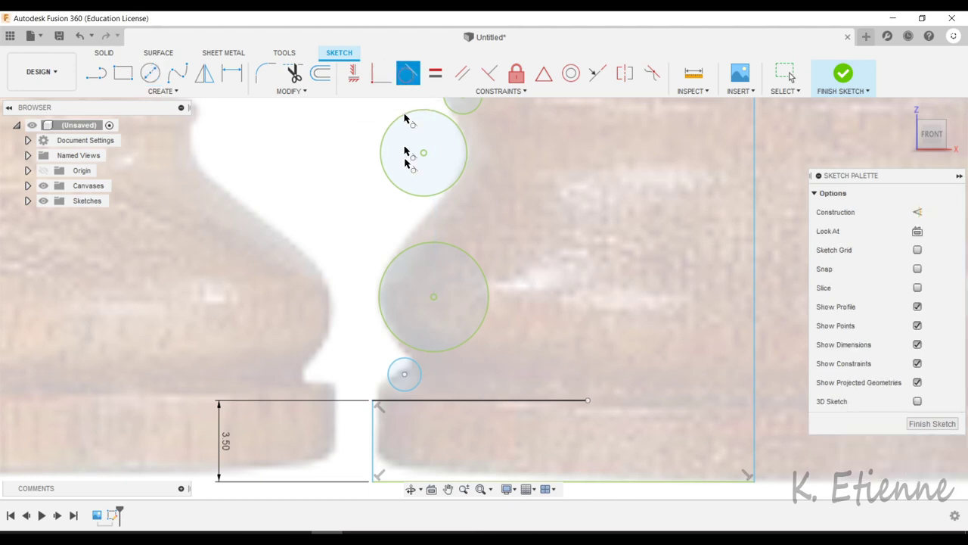
{"action": "left_click", "coordinate": [418, 374]}
{"action": "left_click", "coordinate": [426, 351]}
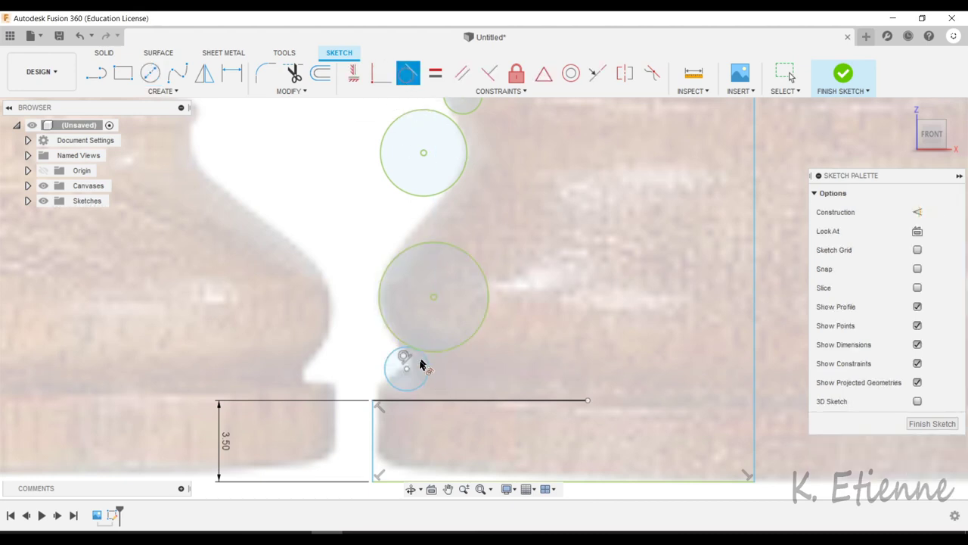
{"action": "left_click", "coordinate": [419, 402]}
{"action": "scroll", "coordinate": [415, 444], "scroll_direction": "down", "scroll_amount": 2}
{"action": "scroll", "coordinate": [410, 447], "scroll_direction": "down", "scroll_amount": 1}
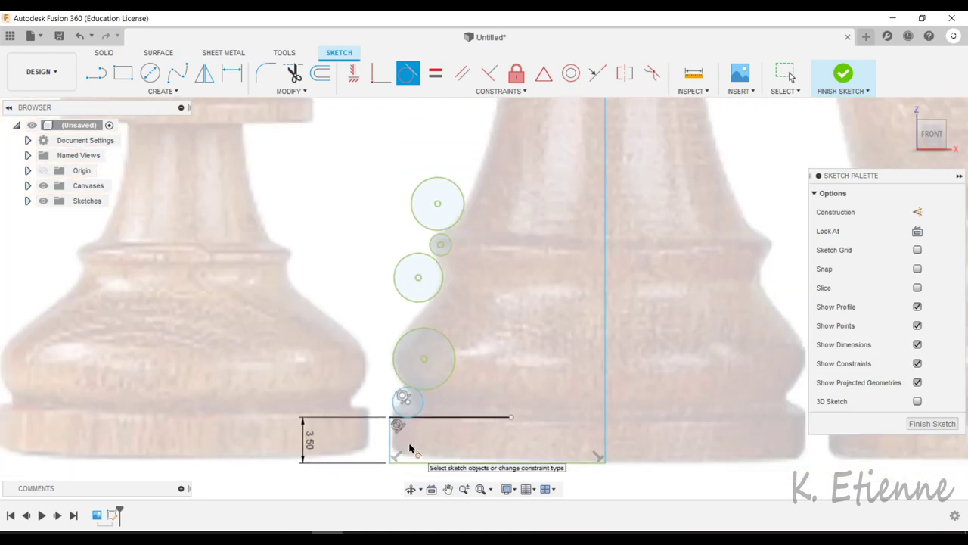
{"action": "scroll", "coordinate": [409, 439], "scroll_direction": "up", "scroll_amount": 2}
{"action": "key", "text": "Escape"}
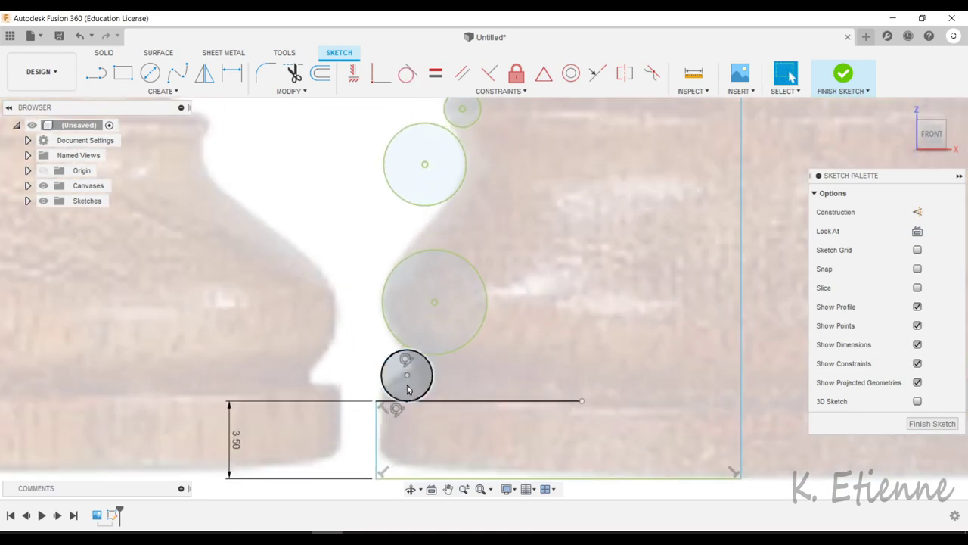
{"action": "left_click_drag", "start_coordinate": [408, 376], "coordinate": [394, 377]}
{"action": "scroll", "coordinate": [405, 454], "scroll_direction": "down", "scroll_amount": 1}
{"action": "scroll", "coordinate": [405, 454], "scroll_direction": "down", "scroll_amount": 1}
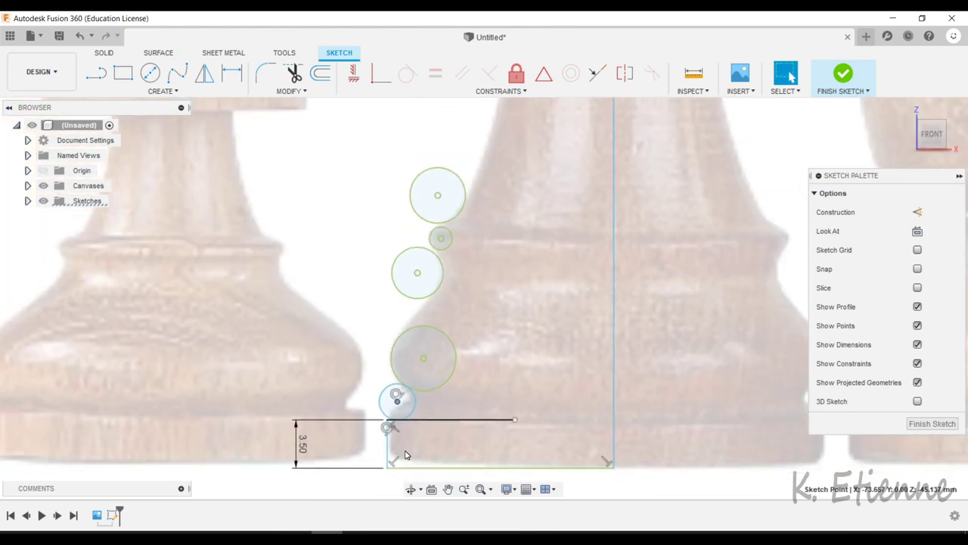
{"action": "scroll", "coordinate": [405, 454], "scroll_direction": "down", "scroll_amount": 1}
Draw a small centre circle just under the rook top's corner
{"action": "scroll", "coordinate": [405, 454], "scroll_direction": "down", "scroll_amount": 3}
{"action": "scroll", "coordinate": [464, 199], "scroll_direction": "up", "scroll_amount": 2}
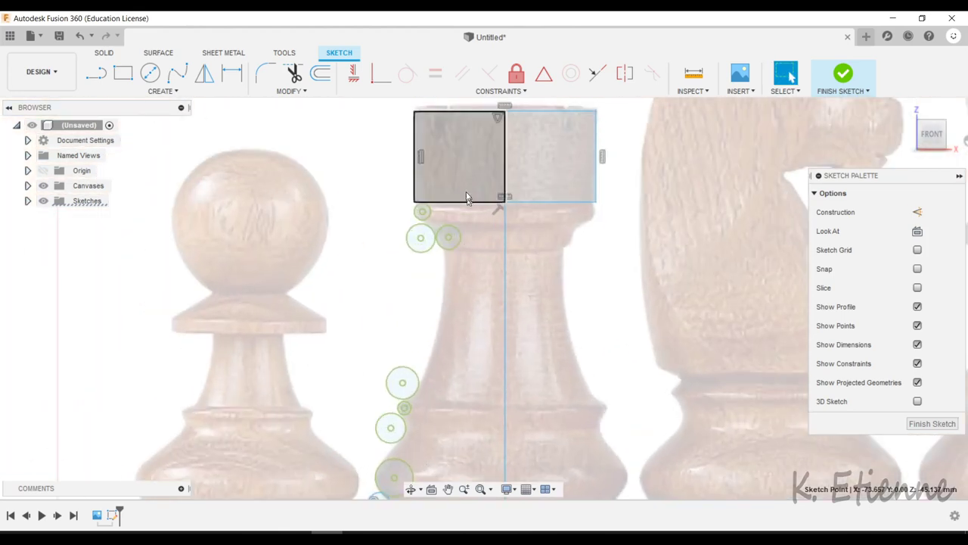
{"action": "scroll", "coordinate": [452, 158], "scroll_direction": "up", "scroll_amount": 1}
{"action": "scroll", "coordinate": [378, 180], "scroll_direction": "up", "scroll_amount": 2}
{"action": "scroll", "coordinate": [447, 212], "scroll_direction": "up", "scroll_amount": 1}
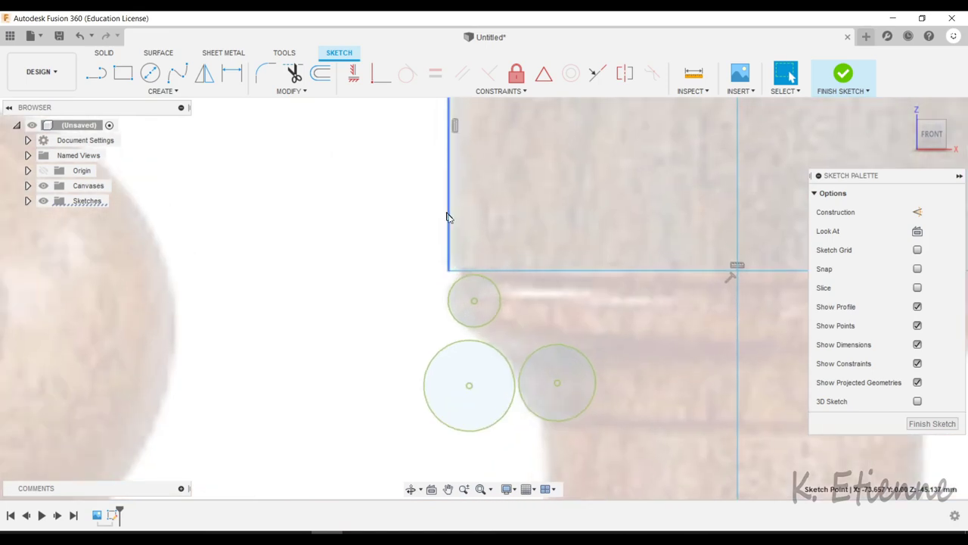
{"action": "scroll", "coordinate": [491, 277], "scroll_direction": "up", "scroll_amount": 2}
{"action": "scroll", "coordinate": [482, 306], "scroll_direction": "up", "scroll_amount": 1}
{"action": "scroll", "coordinate": [482, 305], "scroll_direction": "up", "scroll_amount": 1}
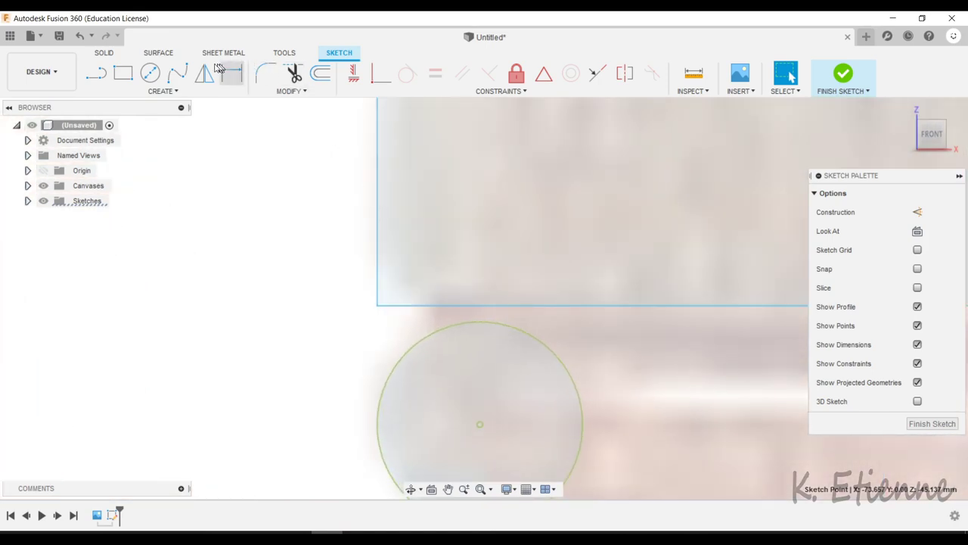
{"action": "left_click", "coordinate": [150, 72]}
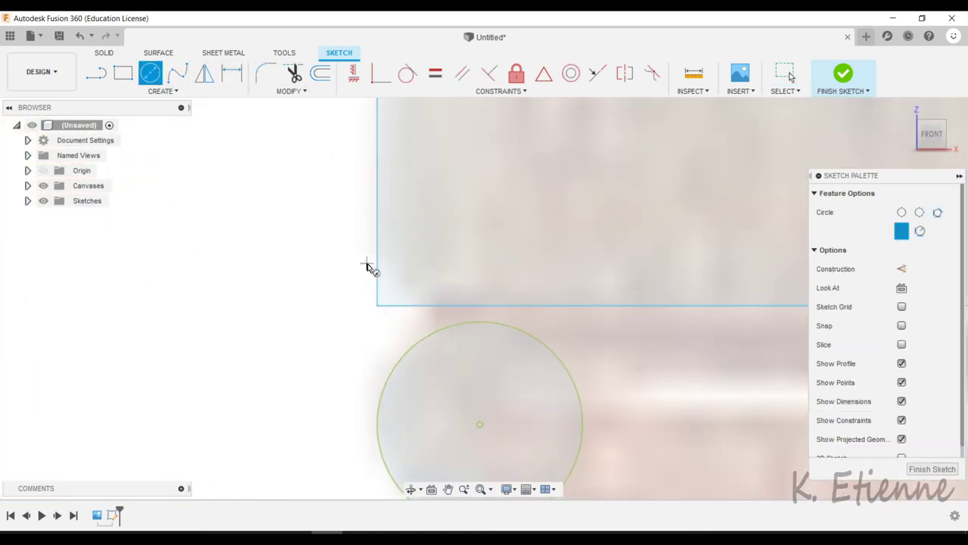
{"action": "left_click", "coordinate": [404, 327]}
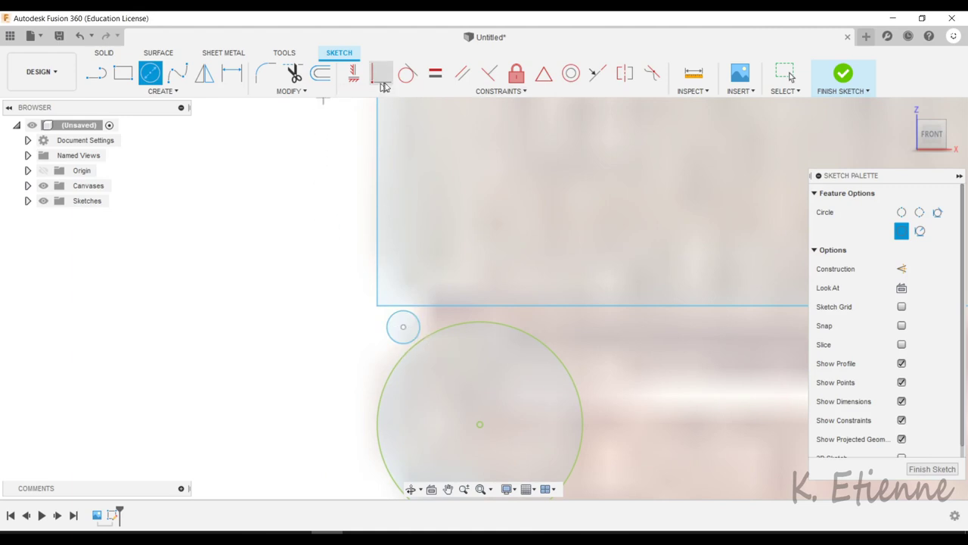
Constrain the small circle tangent to the rectangle's bottom edge and the large circle below
{"action": "left_click", "coordinate": [408, 72]}
{"action": "left_click", "coordinate": [405, 316]}
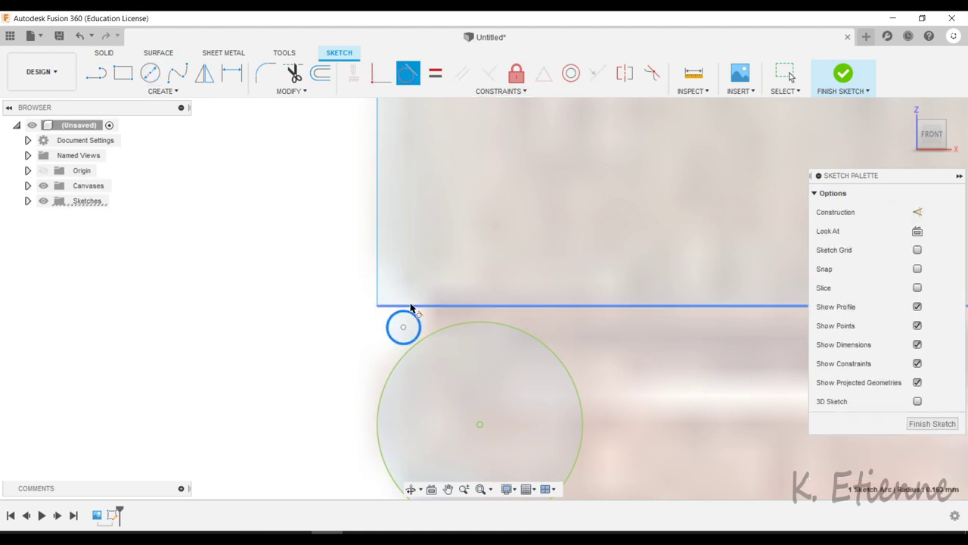
{"action": "left_click", "coordinate": [413, 307]}
{"action": "left_click", "coordinate": [420, 330]}
{"action": "left_click", "coordinate": [423, 342]}
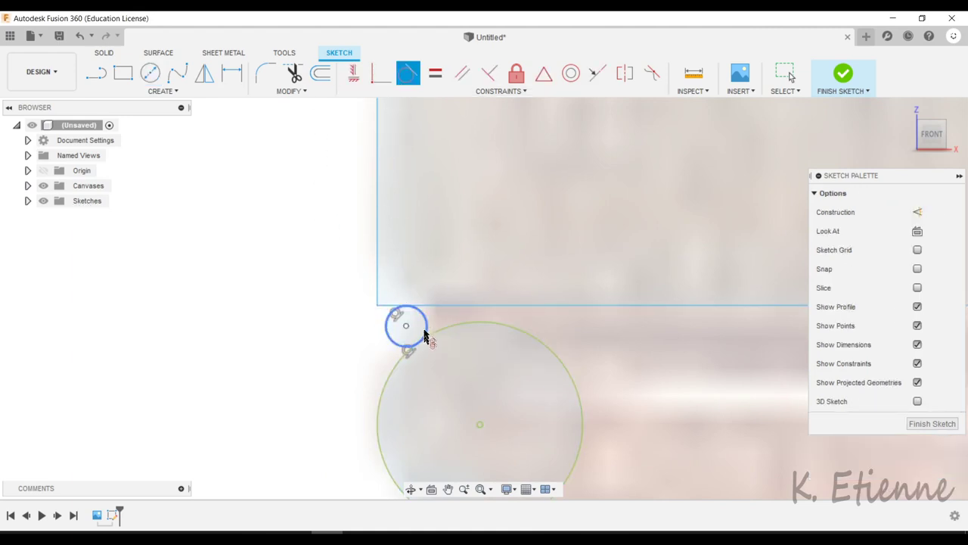
{"action": "scroll", "coordinate": [402, 219], "scroll_direction": "down", "scroll_amount": 2}
{"action": "scroll", "coordinate": [402, 219], "scroll_direction": "down", "scroll_amount": 2}
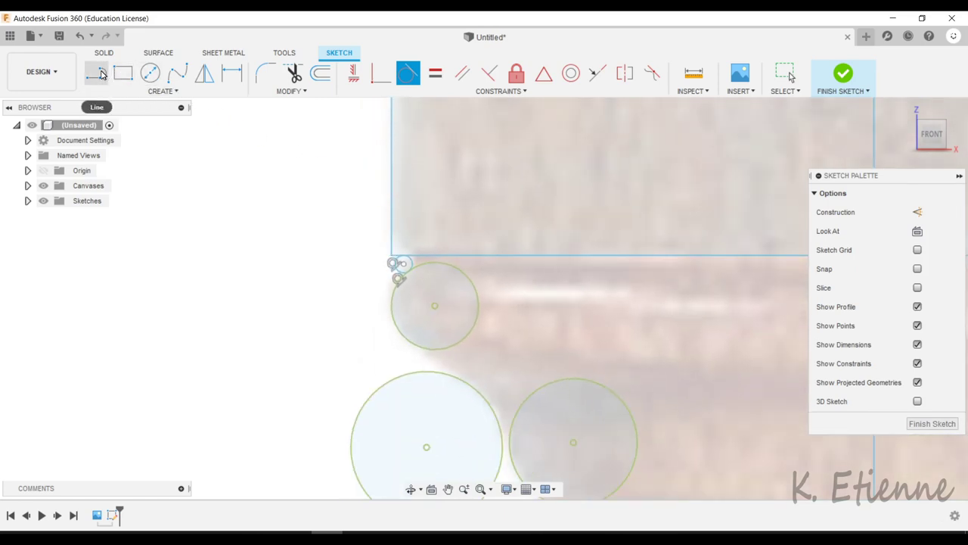
{"action": "left_click", "coordinate": [97, 72]}
{"action": "scroll", "coordinate": [383, 242], "scroll_direction": "down", "scroll_amount": 2}
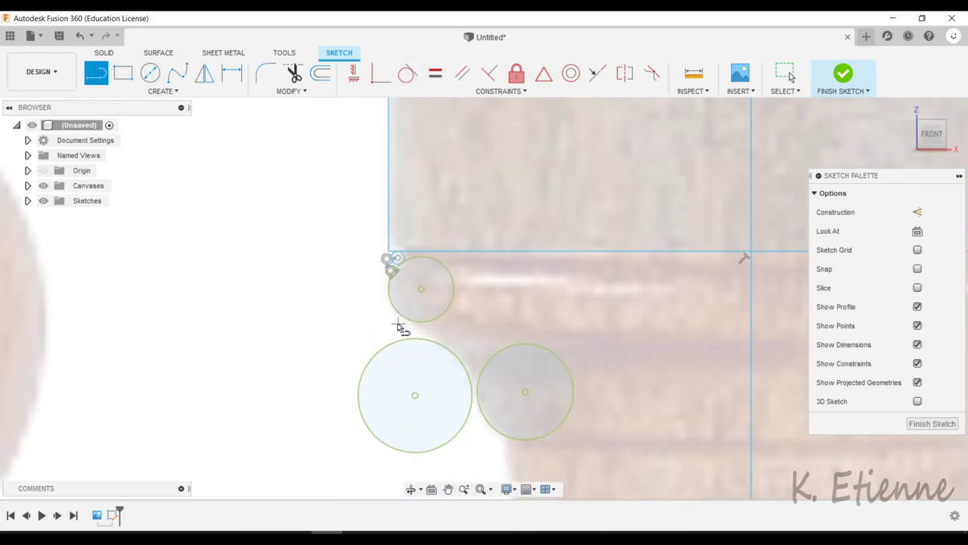
Draw a line from the small circle to the right circle, then a second line angling down between the lower circles
{"action": "left_click", "coordinate": [386, 320]}
{"action": "left_click", "coordinate": [476, 347]}
{"action": "scroll", "coordinate": [432, 370], "scroll_direction": "down", "scroll_amount": 2}
{"action": "scroll", "coordinate": [491, 383], "scroll_direction": "up", "scroll_amount": 2}
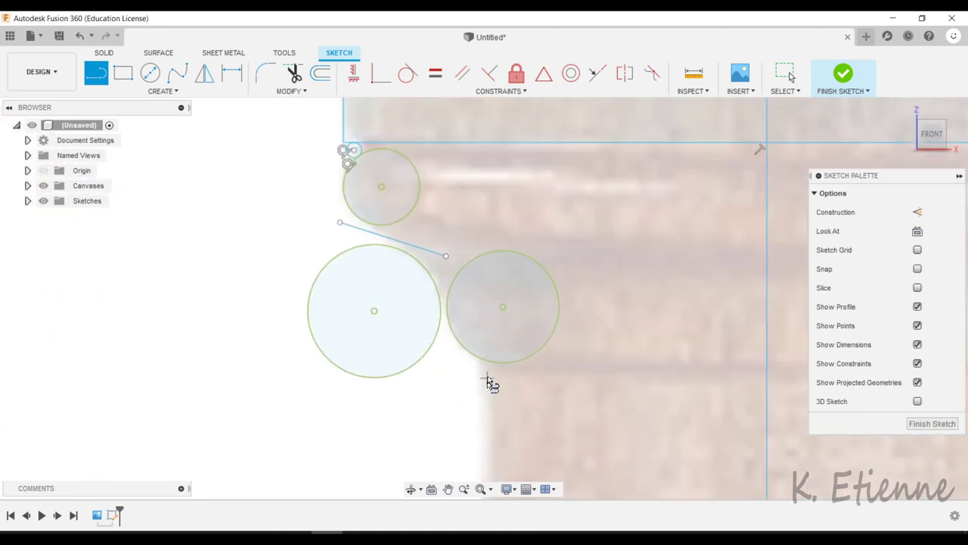
{"action": "scroll", "coordinate": [451, 342], "scroll_direction": "up", "scroll_amount": 2}
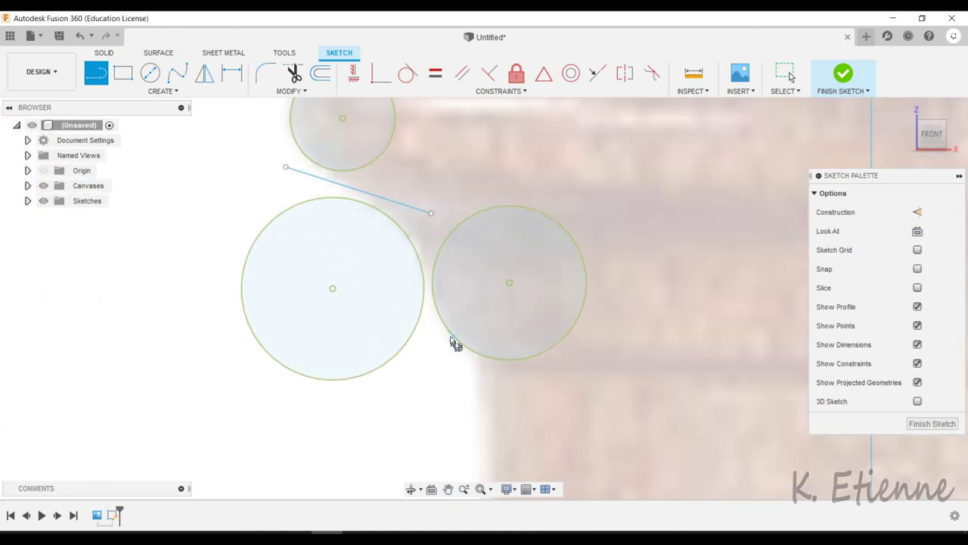
{"action": "left_click", "coordinate": [417, 233]}
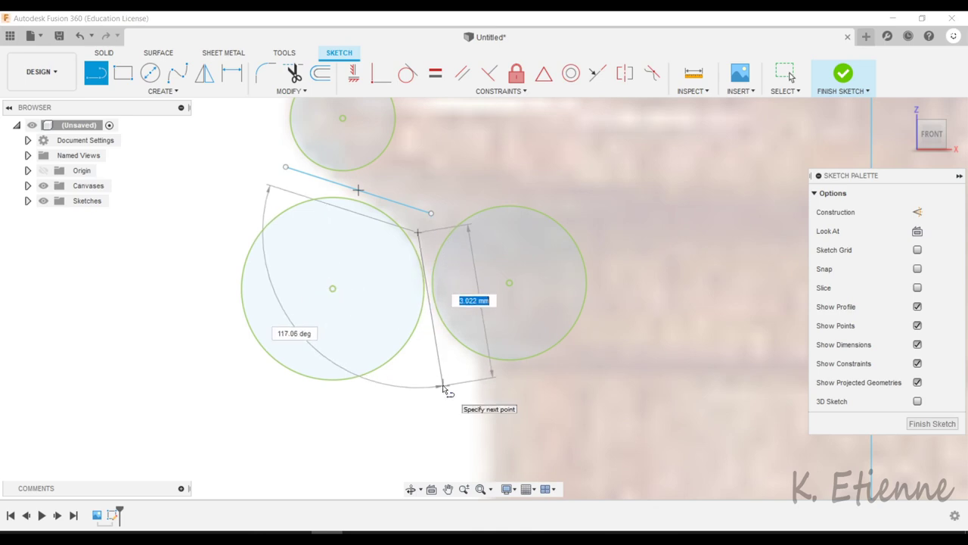
{"action": "left_click", "coordinate": [443, 386]}
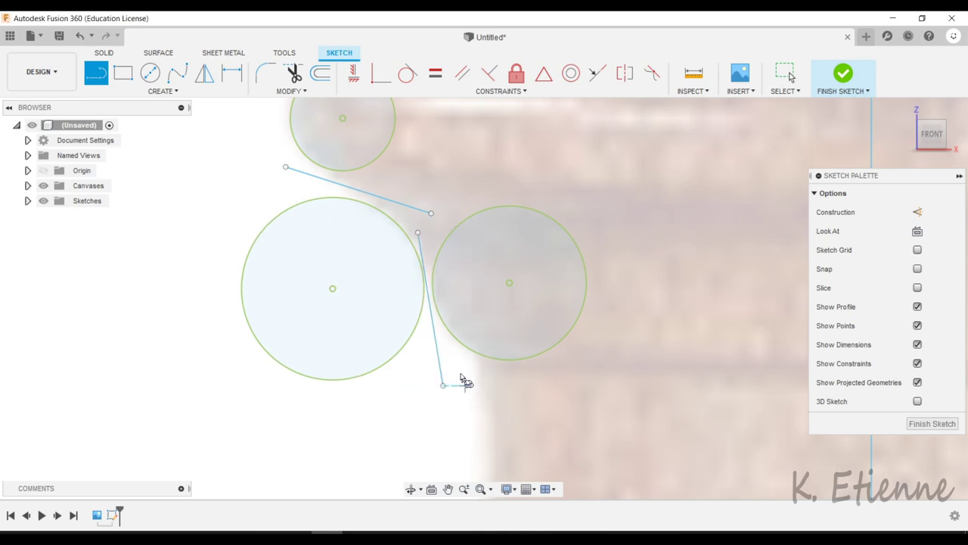
{"action": "scroll", "coordinate": [484, 197], "scroll_direction": "down", "scroll_amount": 2}
{"action": "scroll", "coordinate": [340, 189], "scroll_direction": "down", "scroll_amount": 3}
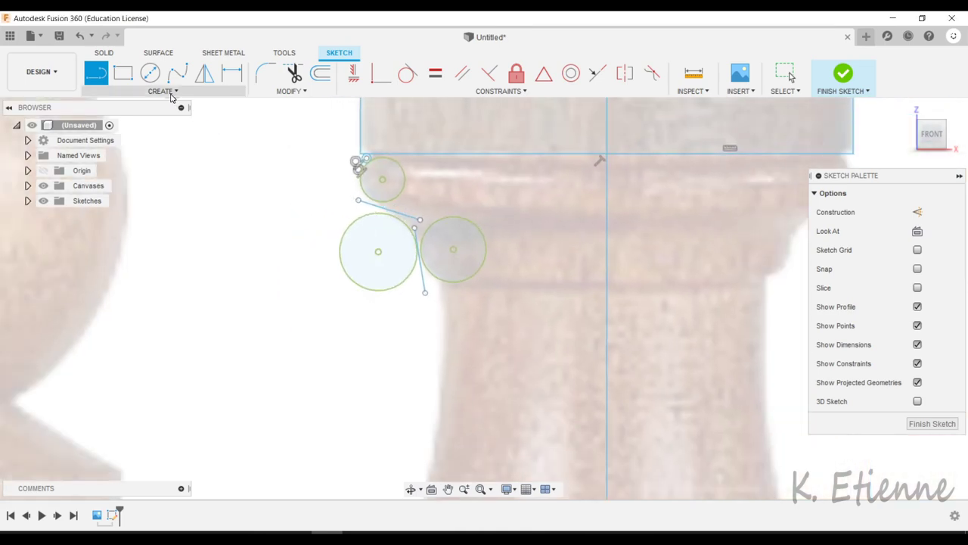
Draw a 3-point arc along the rook's flared side, from the upper circles down to a lower profile circle
{"action": "left_click", "coordinate": [165, 90]}
{"action": "left_click", "coordinate": [229, 148]}
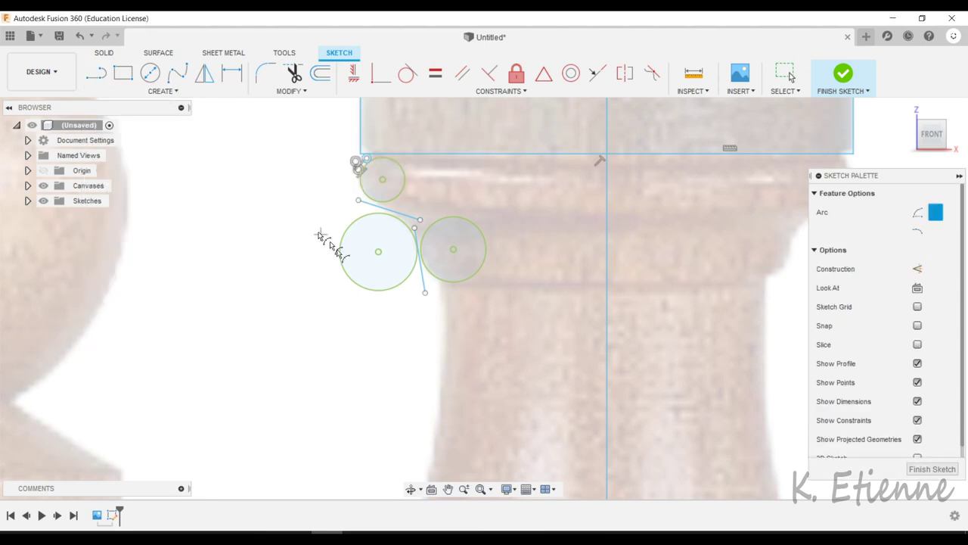
{"action": "scroll", "coordinate": [481, 327], "scroll_direction": "up", "scroll_amount": 1}
{"action": "scroll", "coordinate": [484, 331], "scroll_direction": "up", "scroll_amount": 2}
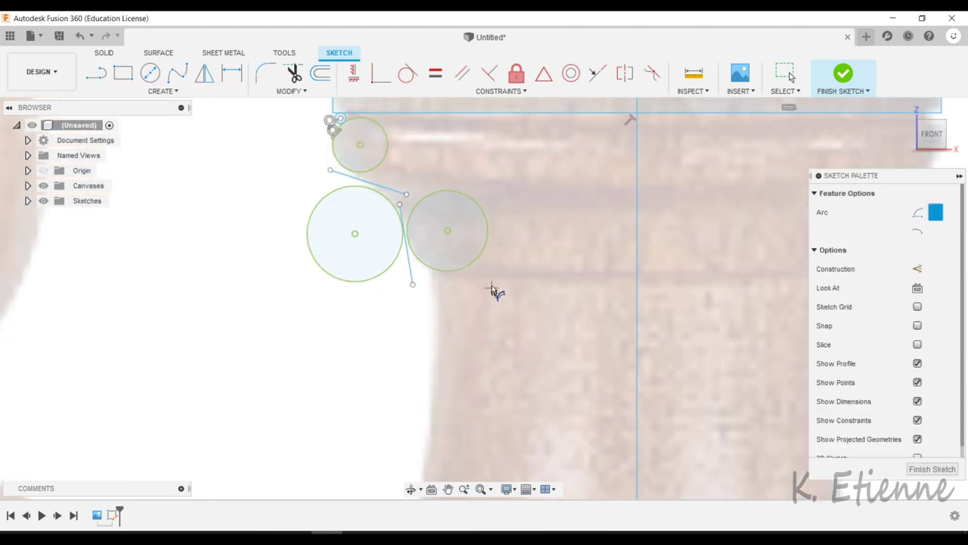
{"action": "left_click", "coordinate": [435, 274]}
{"action": "scroll", "coordinate": [447, 279], "scroll_direction": "down", "scroll_amount": 3}
{"action": "scroll", "coordinate": [428, 242], "scroll_direction": "down", "scroll_amount": 2}
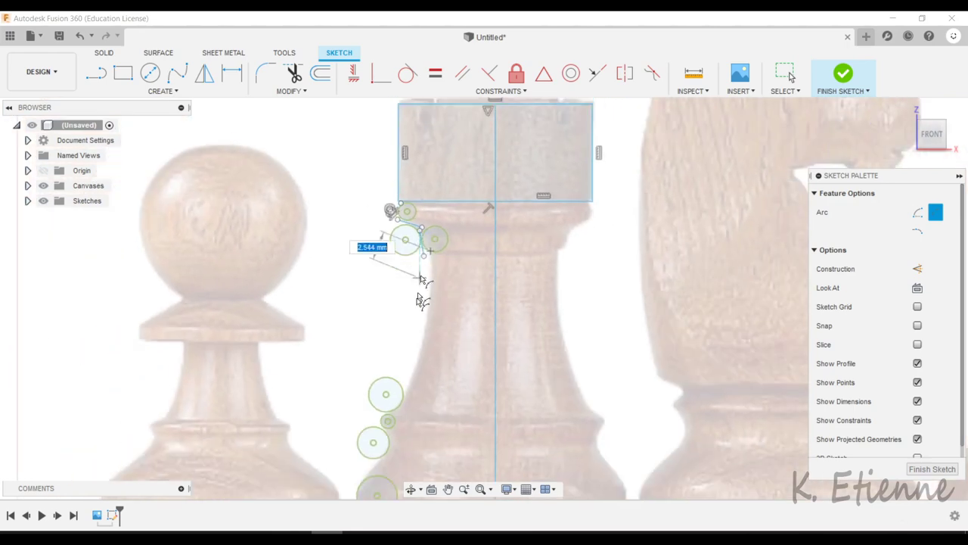
{"action": "scroll", "coordinate": [404, 399], "scroll_direction": "up", "scroll_amount": 2}
{"action": "scroll", "coordinate": [405, 399], "scroll_direction": "up", "scroll_amount": 2}
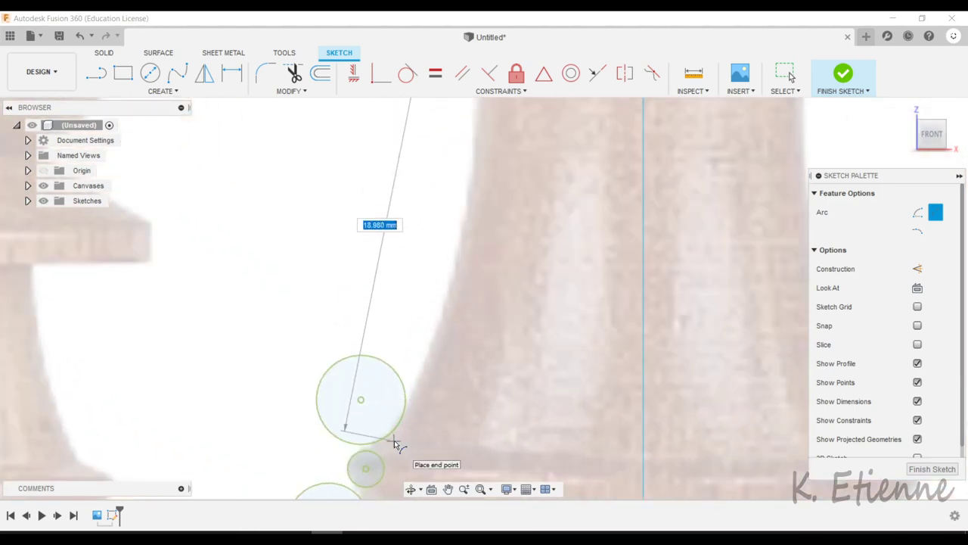
{"action": "left_click", "coordinate": [394, 442]}
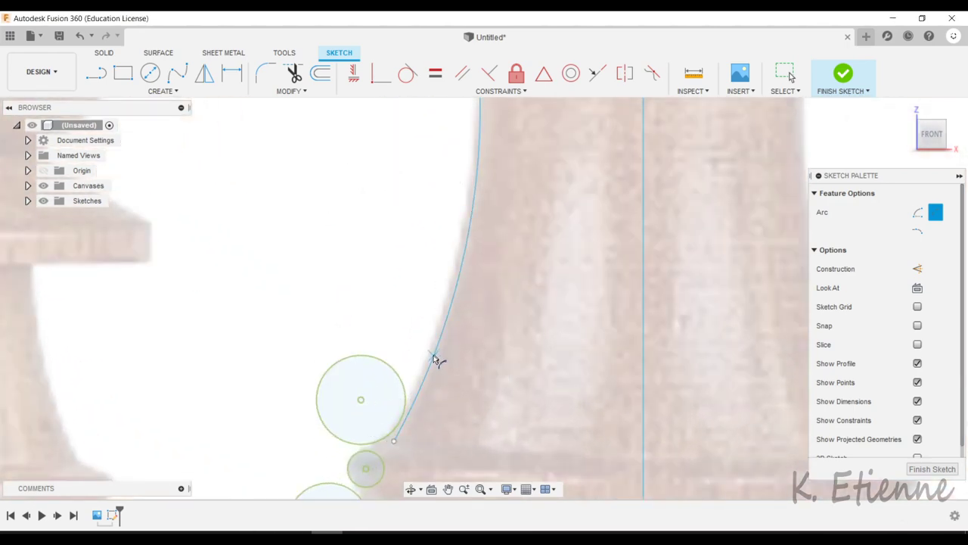
{"action": "scroll", "coordinate": [446, 360], "scroll_direction": "down", "scroll_amount": 2}
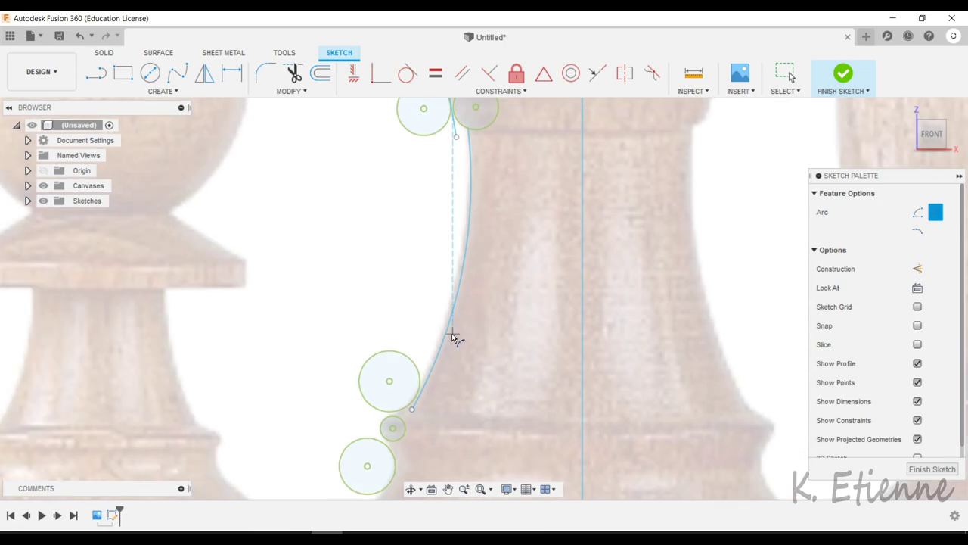
{"action": "left_click", "coordinate": [96, 79]}
Draw two short separate lines flanking the small circle, the second running down toward the lower circle
{"action": "scroll", "coordinate": [405, 479], "scroll_direction": "up", "scroll_amount": 1}
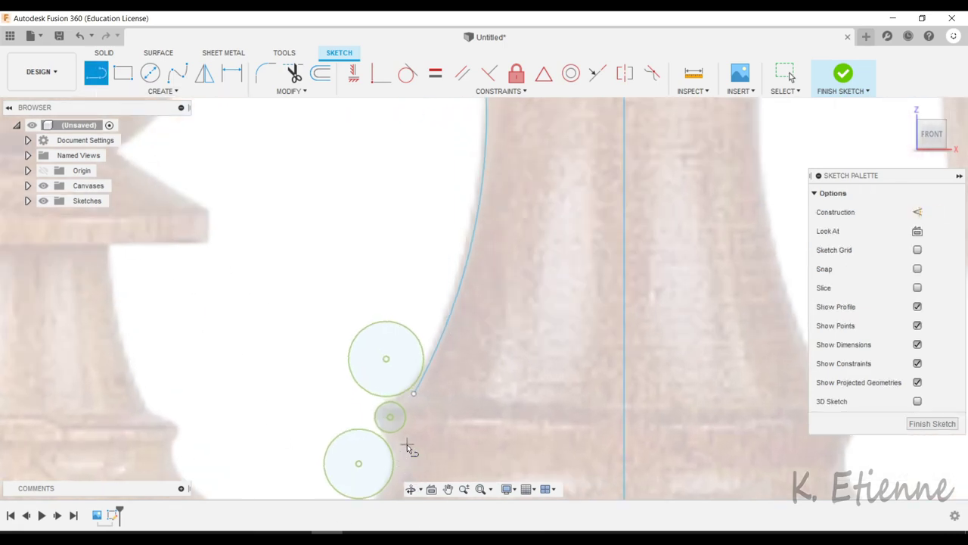
{"action": "scroll", "coordinate": [407, 448], "scroll_direction": "up", "scroll_amount": 2}
{"action": "scroll", "coordinate": [388, 432], "scroll_direction": "up", "scroll_amount": 1}
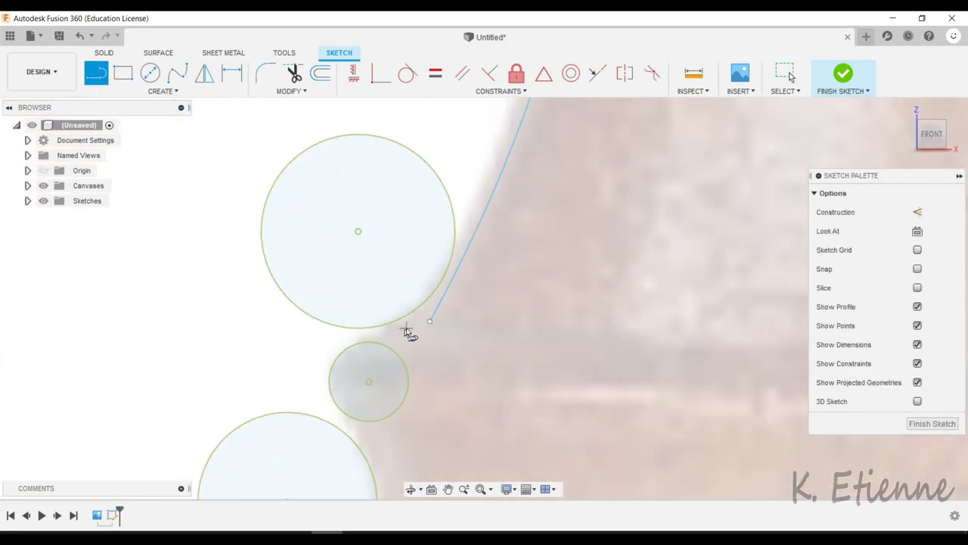
{"action": "left_click", "coordinate": [407, 328]}
{"action": "left_click", "coordinate": [303, 345]}
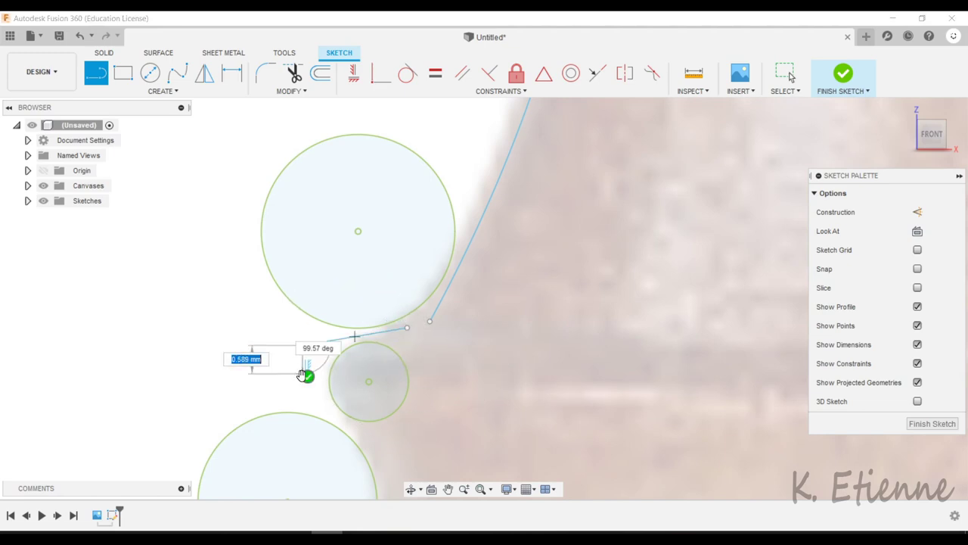
{"action": "key", "text": "Escape"}
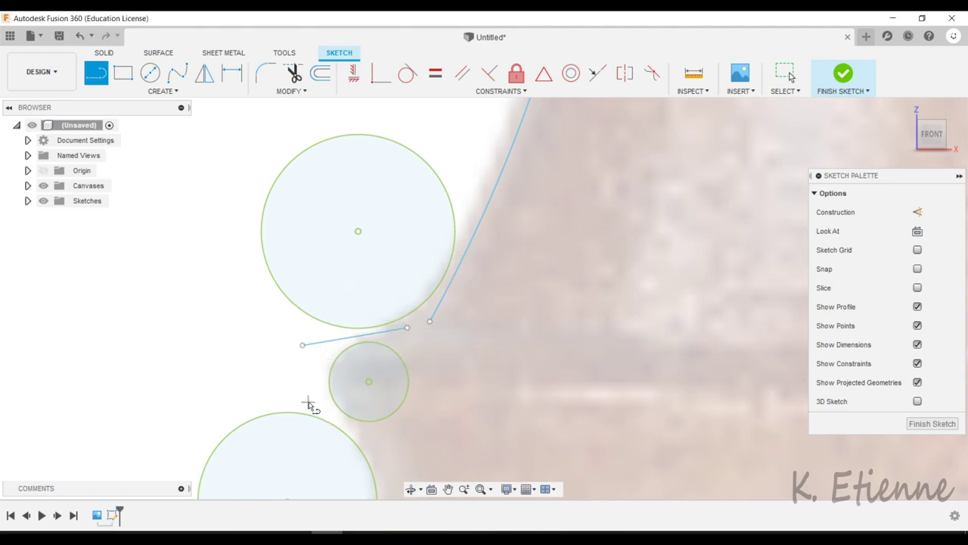
{"action": "left_click", "coordinate": [295, 394]}
{"action": "left_click", "coordinate": [399, 459]}
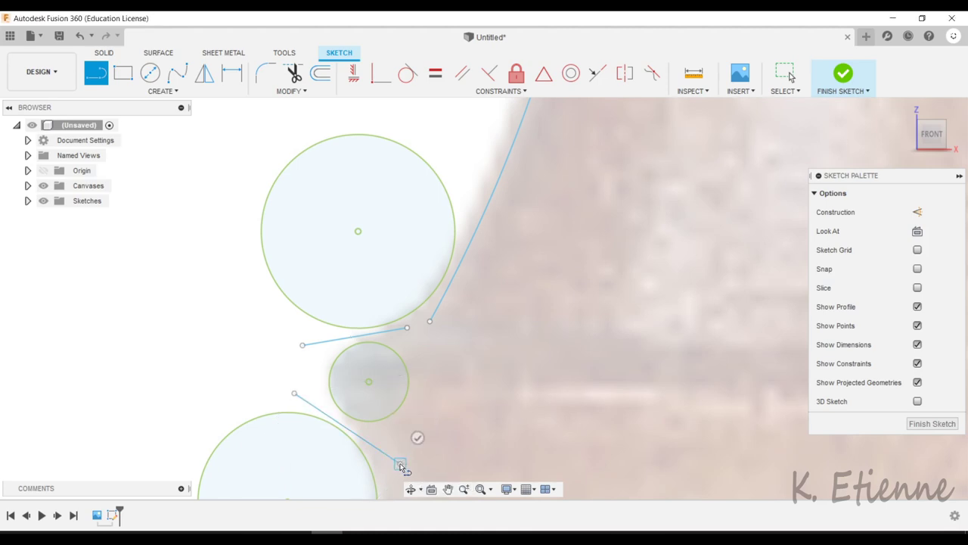
{"action": "key", "text": "Escape"}
{"action": "scroll", "coordinate": [421, 411], "scroll_direction": "down", "scroll_amount": 3}
{"action": "scroll", "coordinate": [399, 249], "scroll_direction": "down", "scroll_amount": 3}
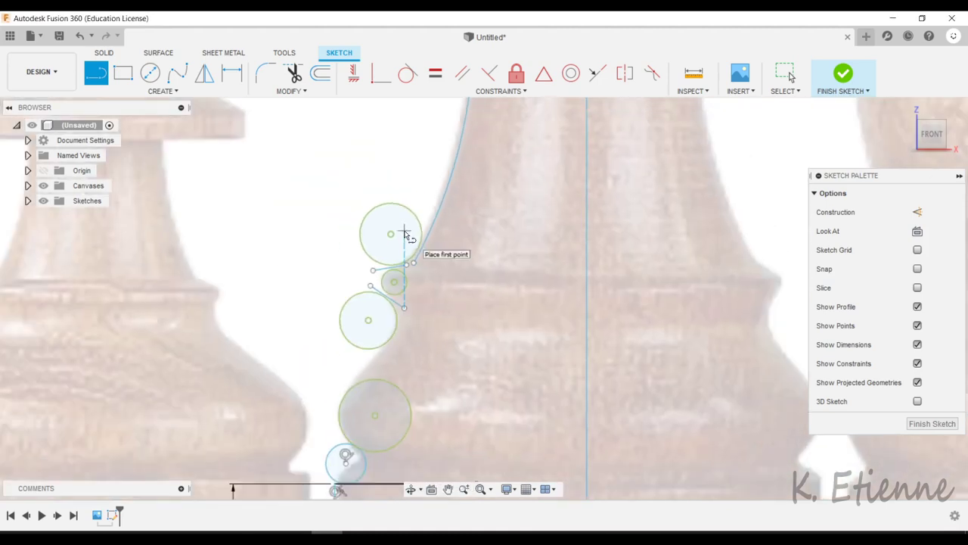
{"action": "scroll", "coordinate": [340, 321], "scroll_direction": "up", "scroll_amount": 2}
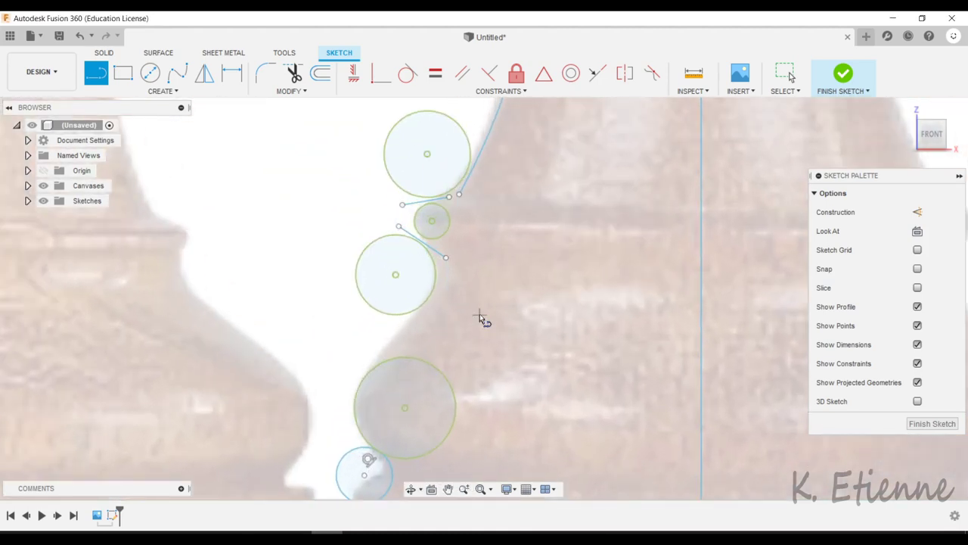
Draw a three-point arc between the lower and upper circles
{"action": "left_click", "coordinate": [160, 90]}
{"action": "mouse_move", "coordinate": [106, 146]}
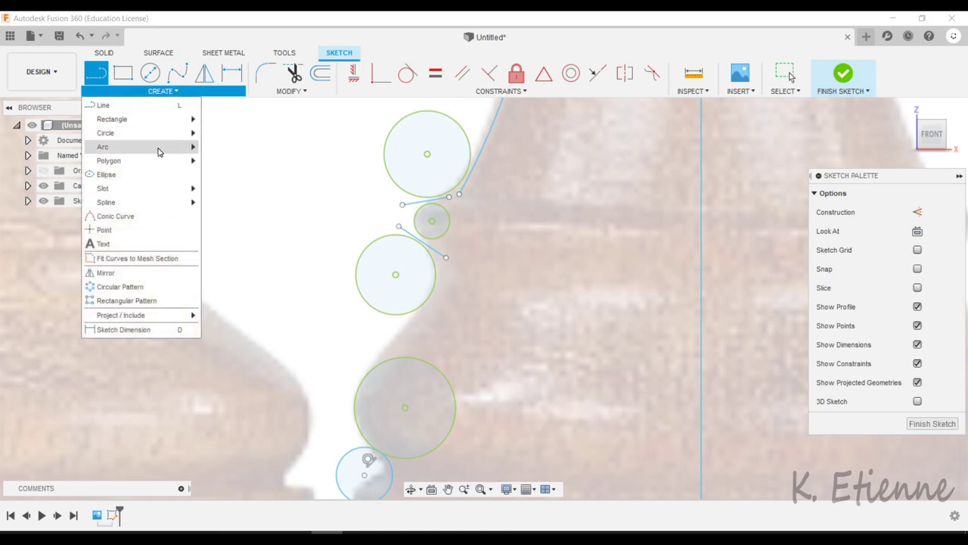
{"action": "left_click", "coordinate": [226, 148]}
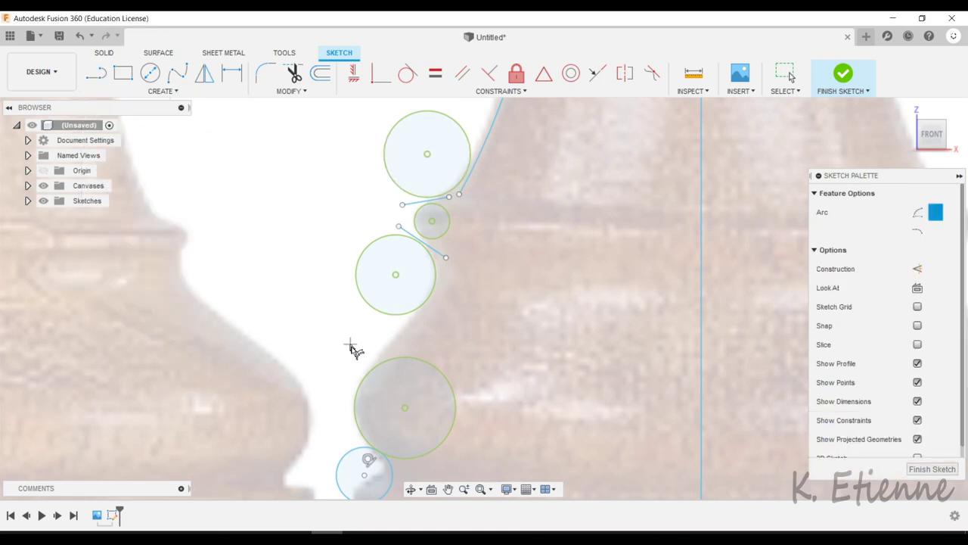
{"action": "left_click", "coordinate": [352, 389]}
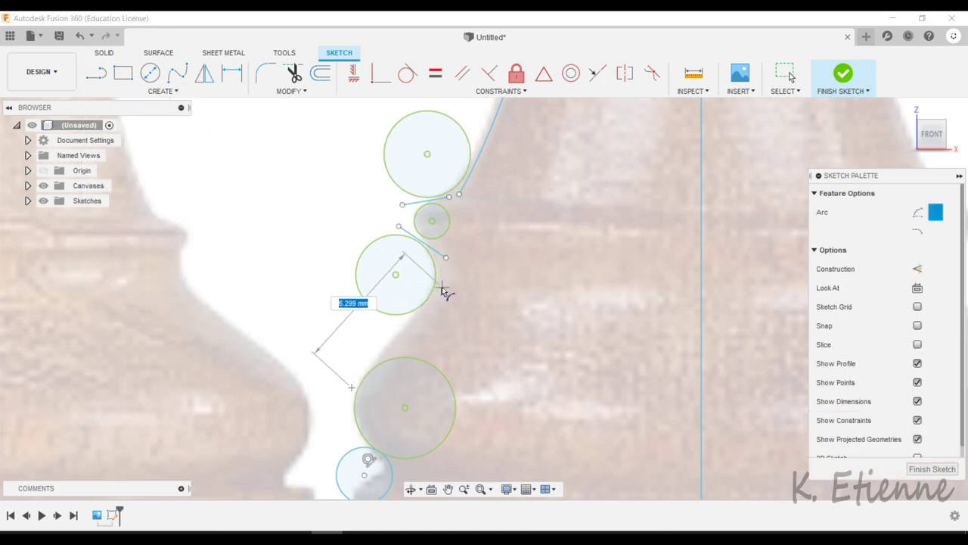
{"action": "left_click", "coordinate": [448, 287]}
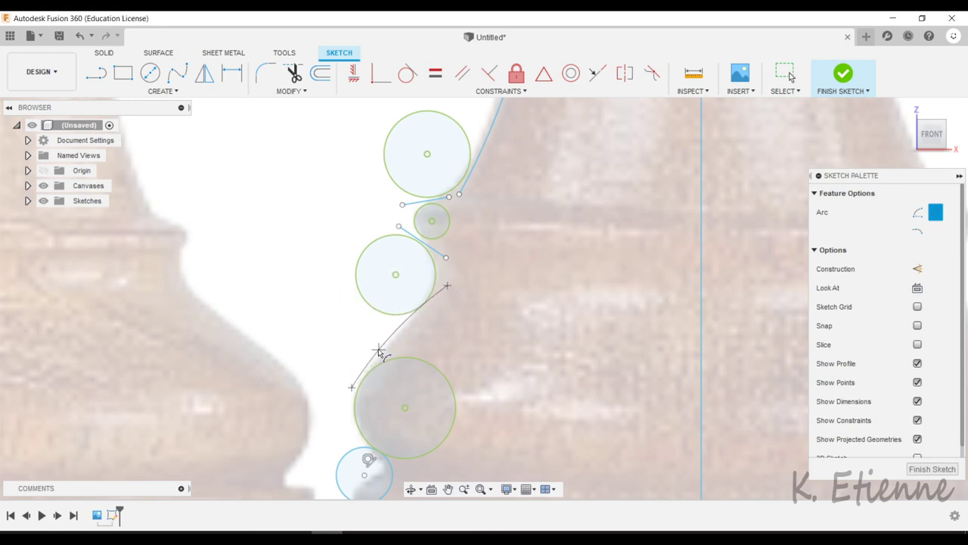
{"action": "scroll", "coordinate": [356, 242], "scroll_direction": "down", "scroll_amount": 3}
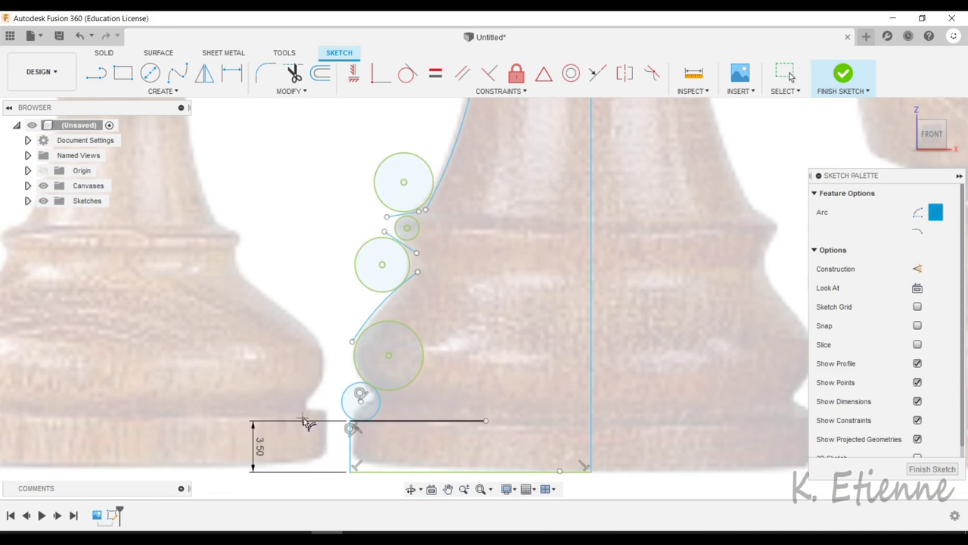
{"action": "scroll", "coordinate": [351, 425], "scroll_direction": "up", "scroll_amount": 2}
{"action": "scroll", "coordinate": [357, 426], "scroll_direction": "down", "scroll_amount": 2}
{"action": "scroll", "coordinate": [368, 411], "scroll_direction": "down", "scroll_amount": 2}
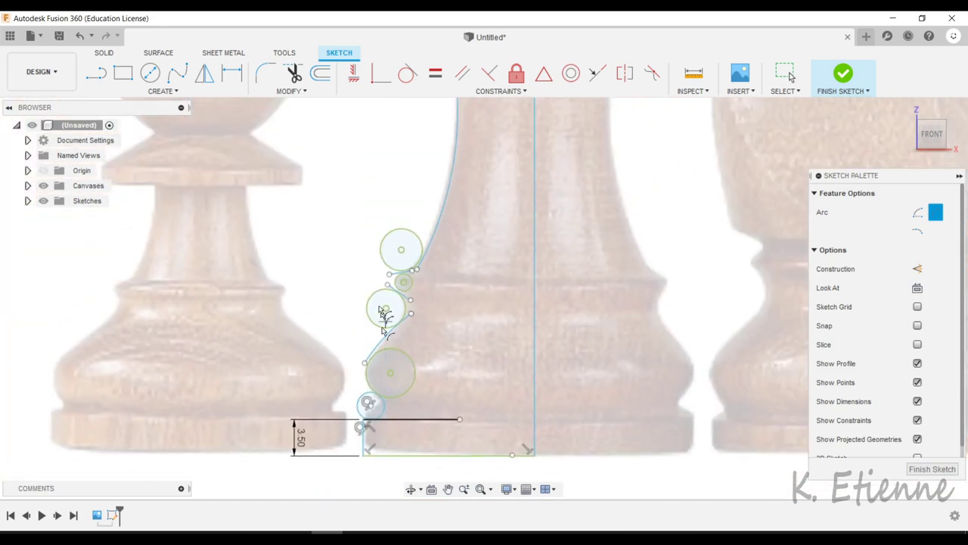
Make the new arc tangent to both the lower circle and the upper circle
{"action": "left_click", "coordinate": [404, 73]}
{"action": "scroll", "coordinate": [378, 395], "scroll_direction": "up", "scroll_amount": 2}
{"action": "scroll", "coordinate": [382, 340], "scroll_direction": "up", "scroll_amount": 2}
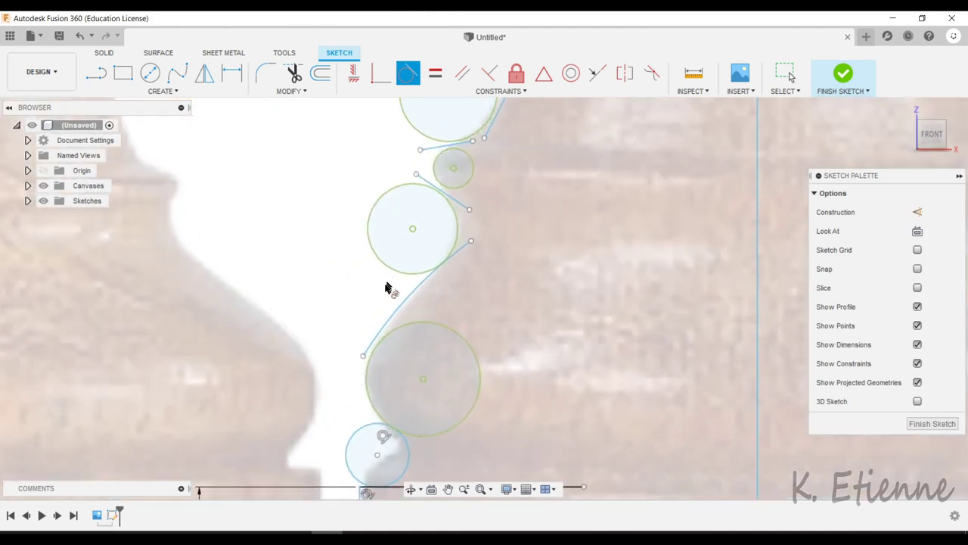
{"action": "scroll", "coordinate": [381, 333], "scroll_direction": "up", "scroll_amount": 2}
{"action": "left_click", "coordinate": [373, 343]}
{"action": "left_click", "coordinate": [379, 346]}
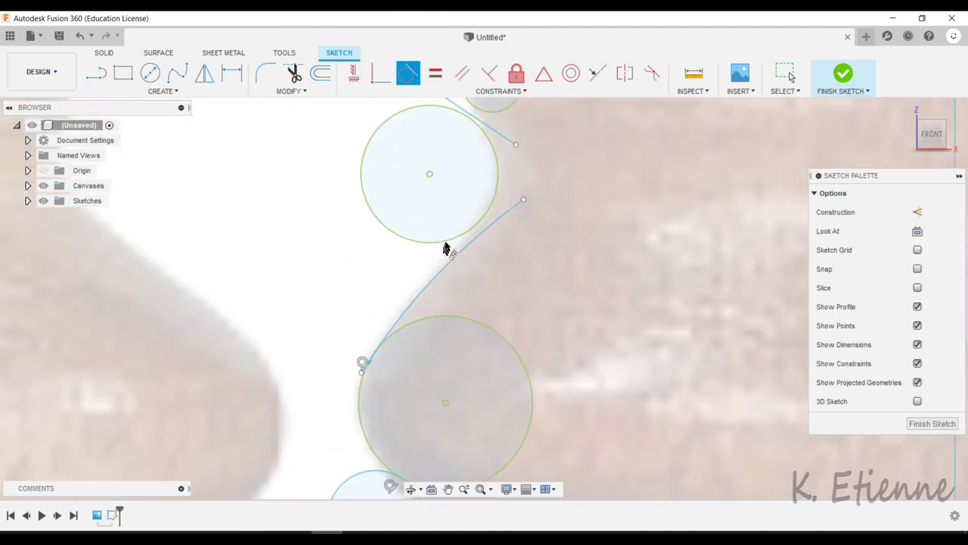
{"action": "left_click", "coordinate": [459, 242]}
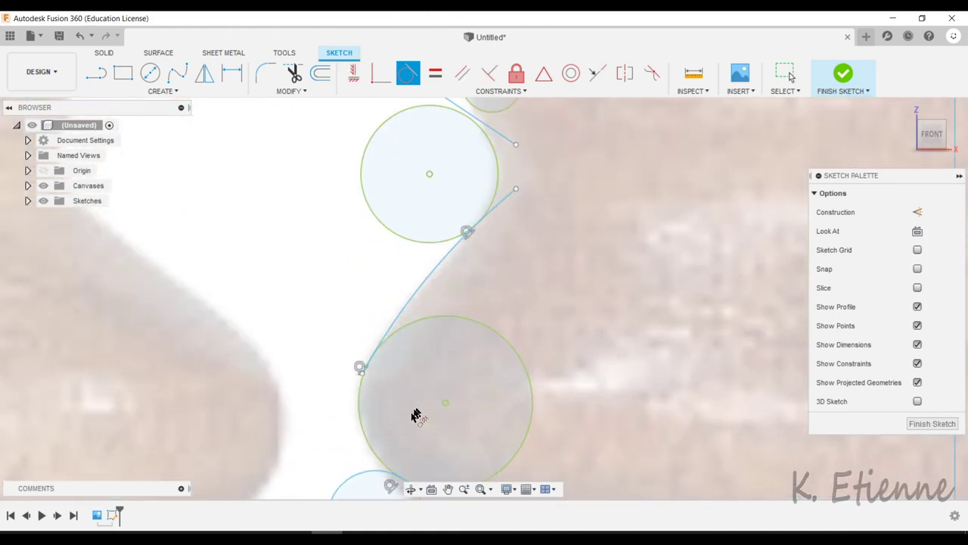
{"action": "scroll", "coordinate": [465, 235], "scroll_direction": "up", "scroll_amount": 2}
{"action": "scroll", "coordinate": [477, 242], "scroll_direction": "up", "scroll_amount": 1}
Make the slanted line tangent to the small upper circle and the large circle, undoing a wrong tangency
{"action": "left_click", "coordinate": [431, 219]}
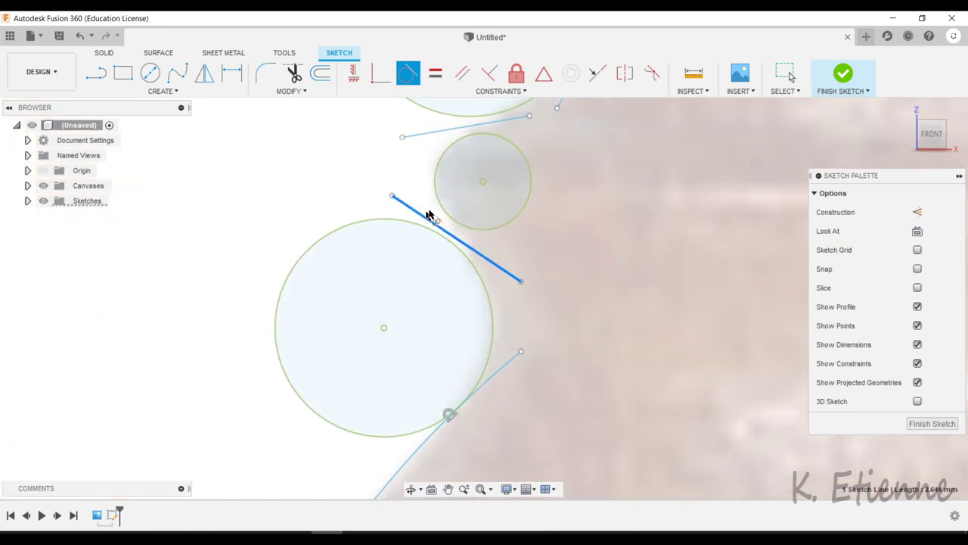
{"action": "left_click", "coordinate": [438, 205]}
{"action": "left_click", "coordinate": [490, 250]}
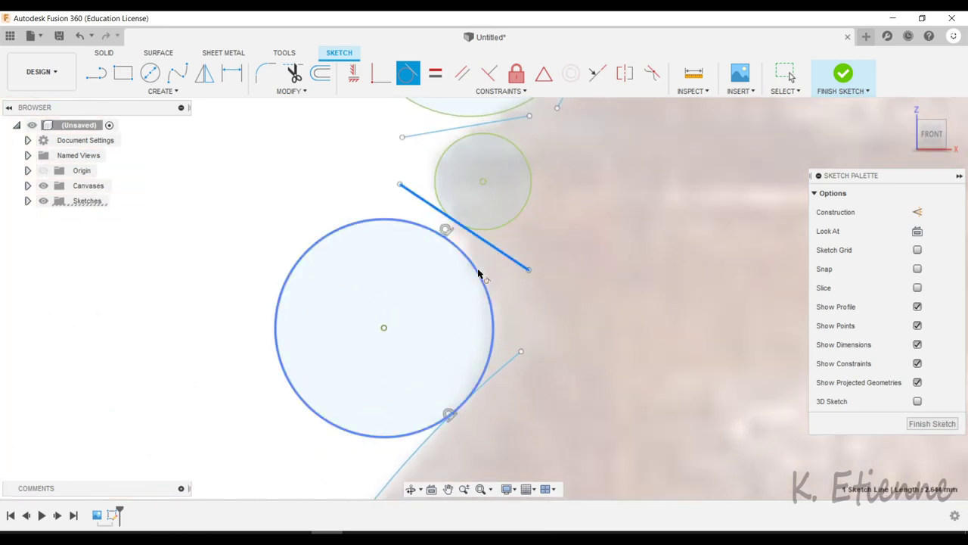
{"action": "left_click", "coordinate": [478, 275]}
{"action": "scroll", "coordinate": [460, 252], "scroll_direction": "down", "scroll_amount": 1}
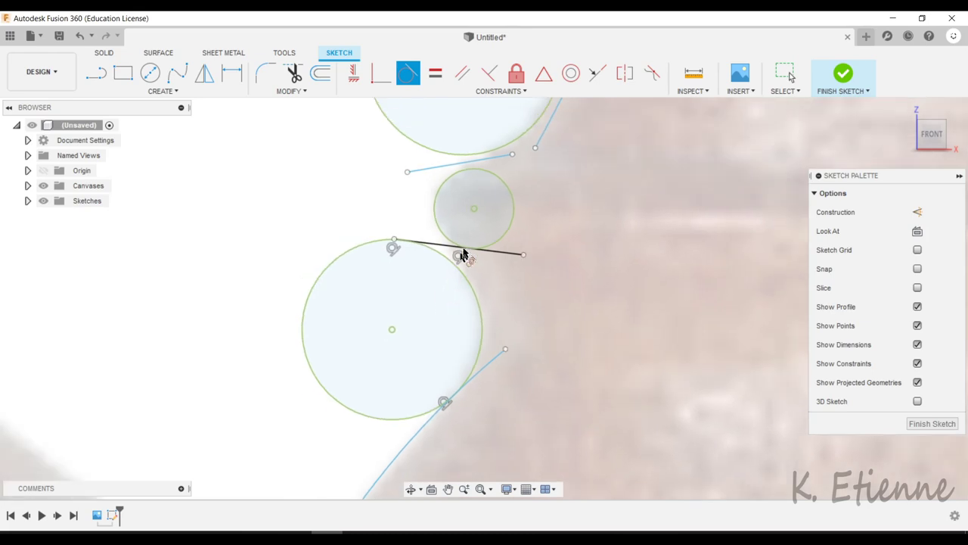
{"action": "scroll", "coordinate": [499, 219], "scroll_direction": "up", "scroll_amount": 2}
{"action": "scroll", "coordinate": [488, 231], "scroll_direction": "up", "scroll_amount": 1}
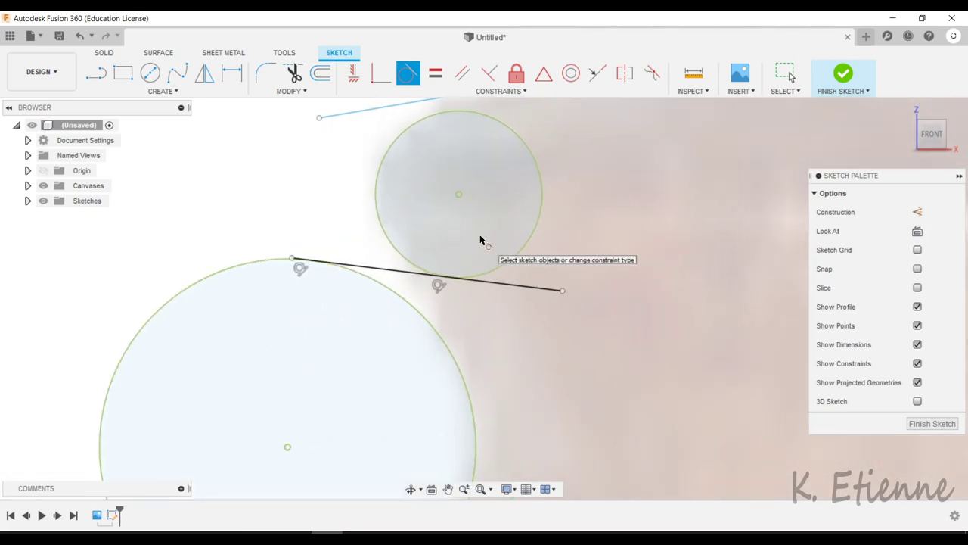
{"action": "left_click", "coordinate": [481, 240]}
{"action": "key", "text": "ctrl+z"}
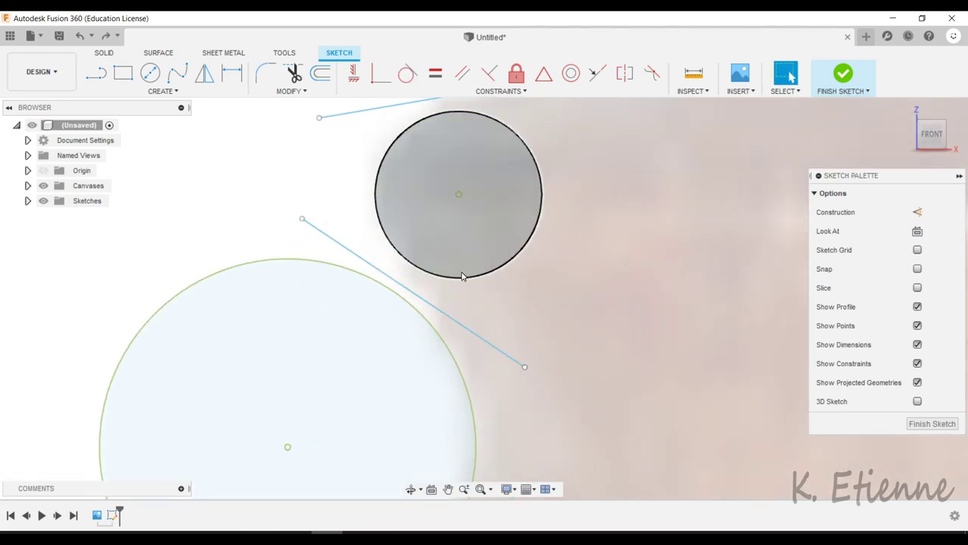
Make the line tangent to the large circle, slide its upper end along it, then tangent to the small circle
{"action": "left_click", "coordinate": [407, 73]}
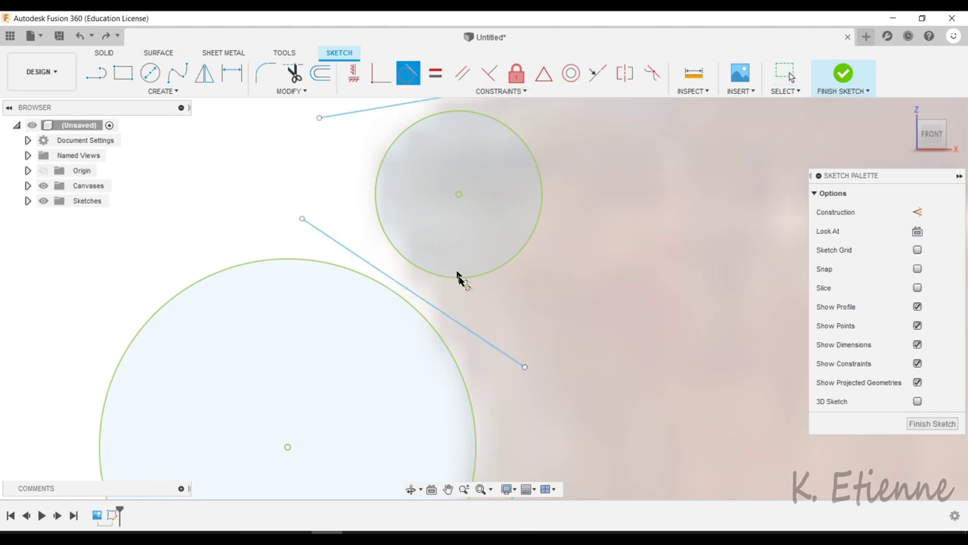
{"action": "left_click", "coordinate": [449, 350]}
{"action": "key", "text": "Escape"}
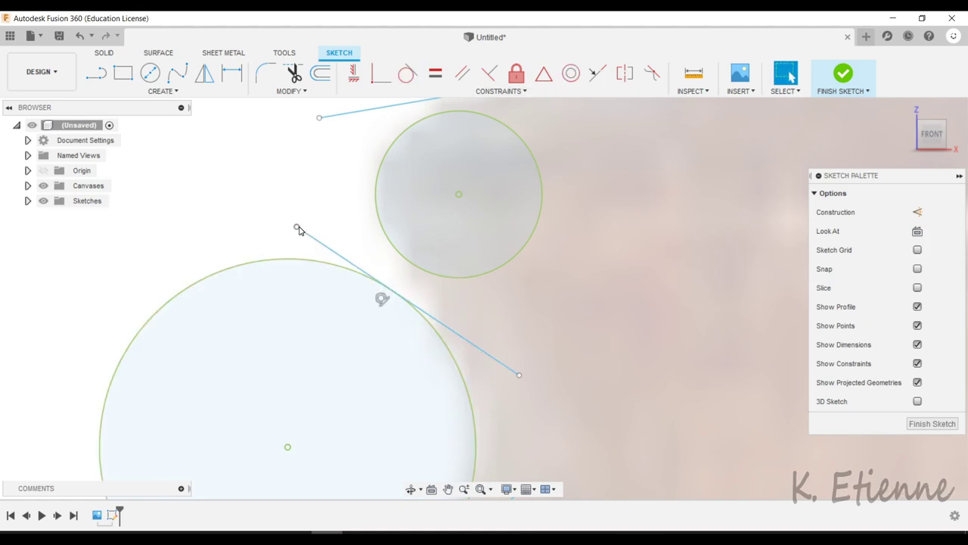
{"action": "left_click_drag", "start_coordinate": [297, 227], "coordinate": [333, 171]}
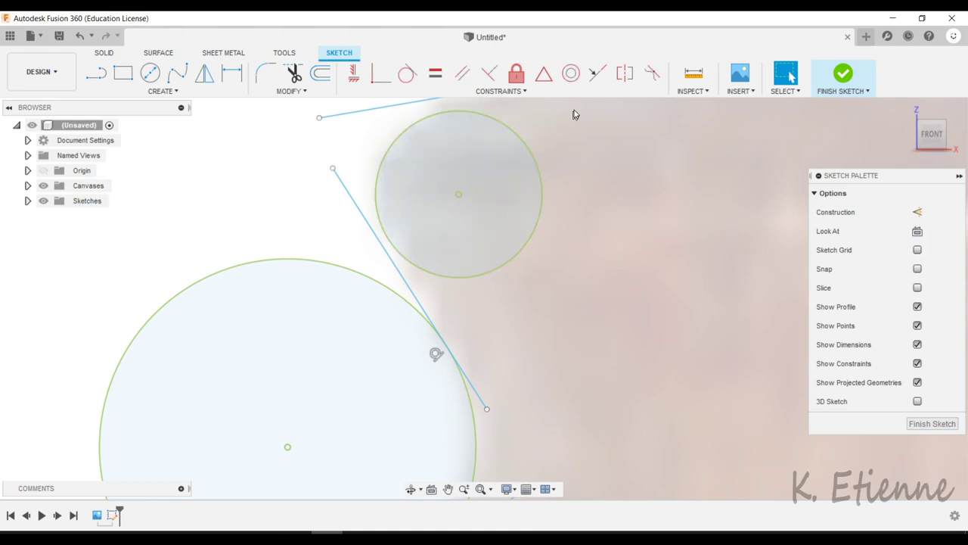
{"action": "left_click", "coordinate": [406, 73]}
{"action": "left_click", "coordinate": [362, 223]}
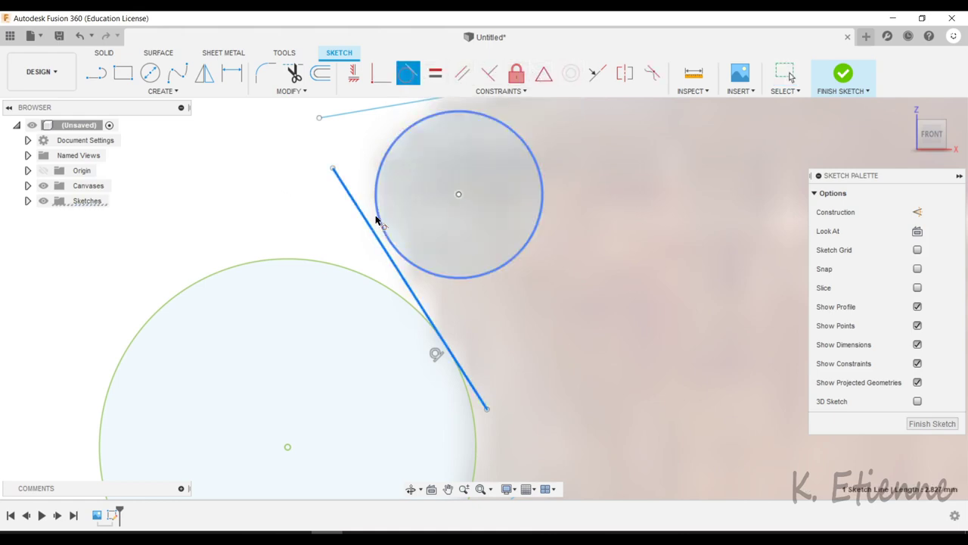
{"action": "left_click", "coordinate": [376, 216]}
{"action": "scroll", "coordinate": [361, 432], "scroll_direction": "down", "scroll_amount": 2}
{"action": "scroll", "coordinate": [423, 150], "scroll_direction": "up", "scroll_amount": 2}
{"action": "scroll", "coordinate": [423, 151], "scroll_direction": "up", "scroll_amount": 1}
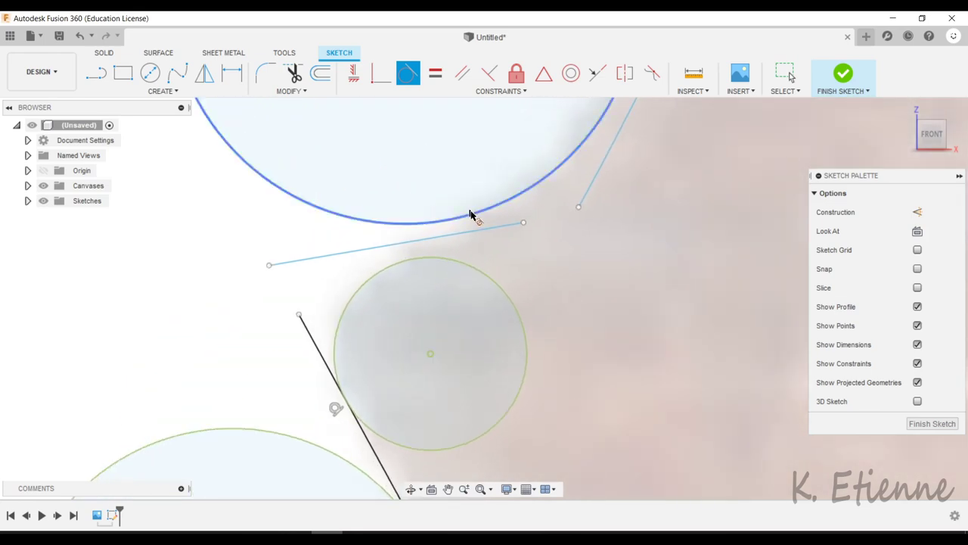
Make the upper line tangent to the top circle and to the small circle
{"action": "left_click", "coordinate": [484, 224]}
{"action": "left_click", "coordinate": [487, 210]}
{"action": "left_click", "coordinate": [341, 237]}
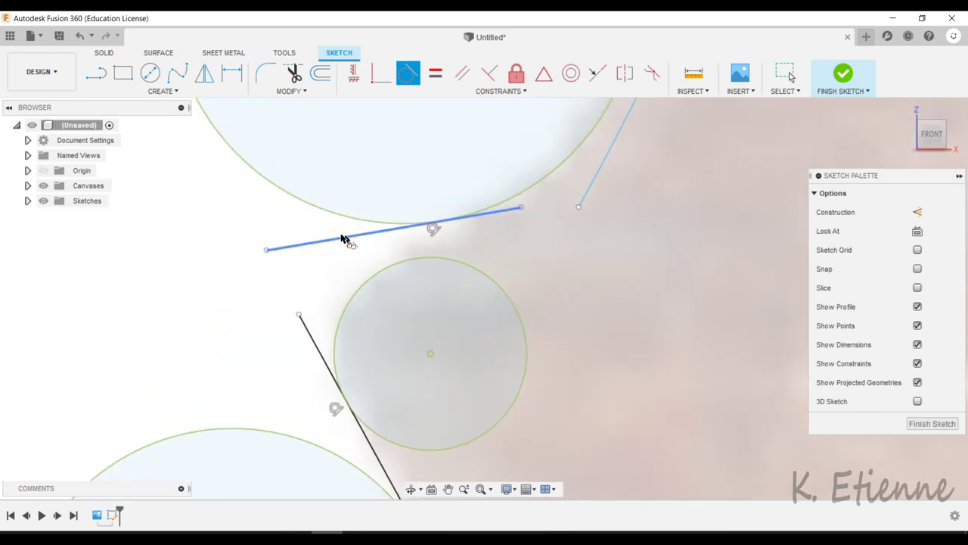
{"action": "left_click", "coordinate": [369, 280]}
{"action": "scroll", "coordinate": [303, 333], "scroll_direction": "down", "scroll_amount": 2}
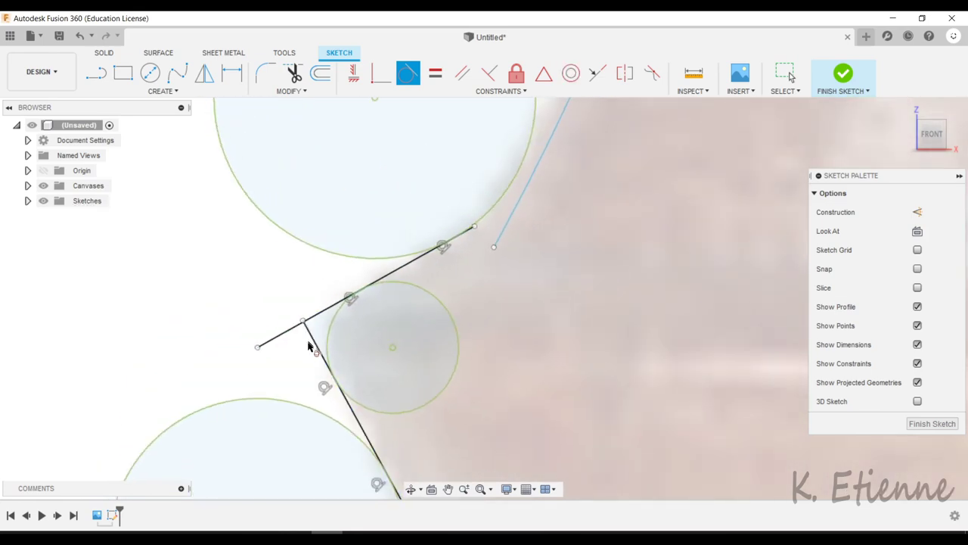
{"action": "scroll", "coordinate": [329, 345], "scroll_direction": "down", "scroll_amount": 2}
{"action": "left_click", "coordinate": [466, 192]}
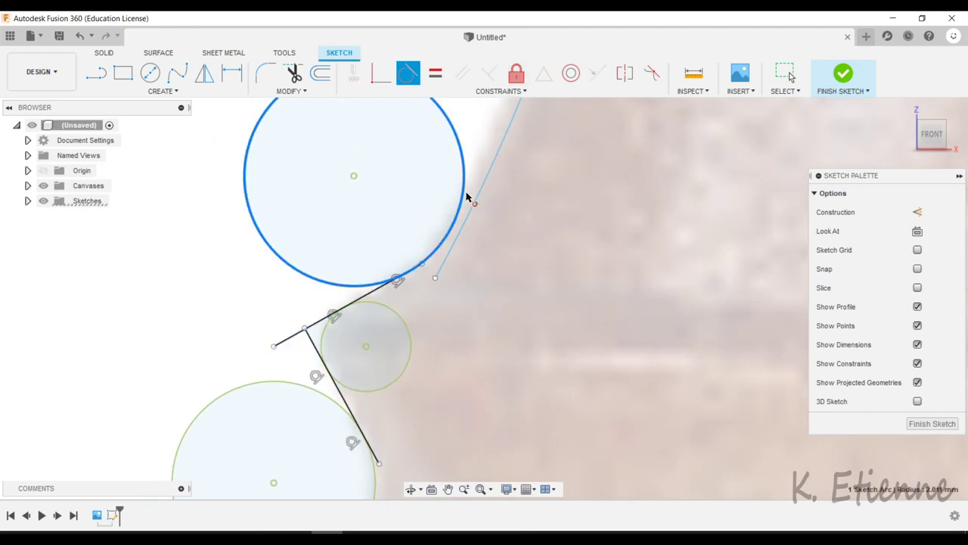
{"action": "left_click", "coordinate": [476, 203]}
{"action": "scroll", "coordinate": [444, 305], "scroll_direction": "down", "scroll_amount": 2}
Zoom to the upper circles and make the line tangent to the left and right circles
{"action": "scroll", "coordinate": [437, 318], "scroll_direction": "down", "scroll_amount": 3}
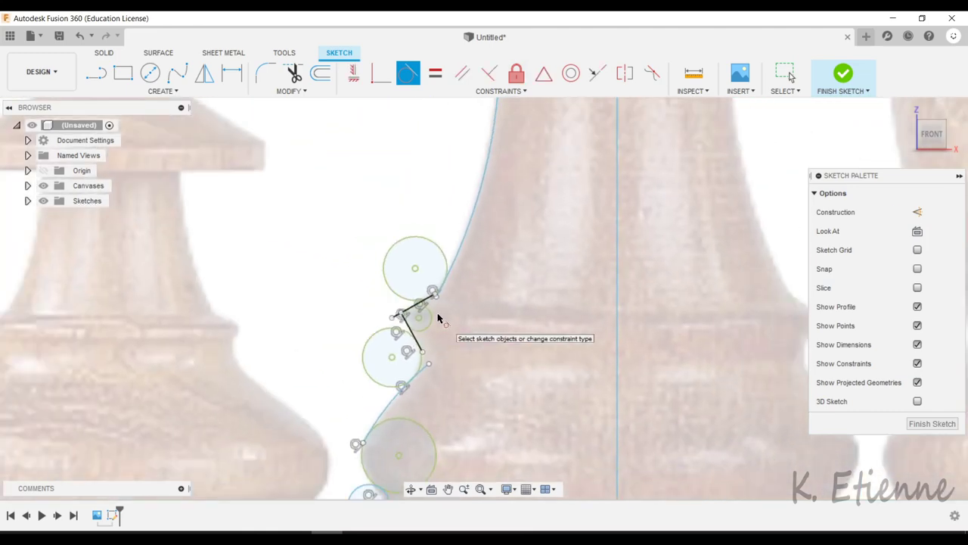
{"action": "scroll", "coordinate": [432, 151], "scroll_direction": "up", "scroll_amount": 1}
{"action": "scroll", "coordinate": [467, 147], "scroll_direction": "up", "scroll_amount": 2}
{"action": "scroll", "coordinate": [426, 124], "scroll_direction": "up", "scroll_amount": 2}
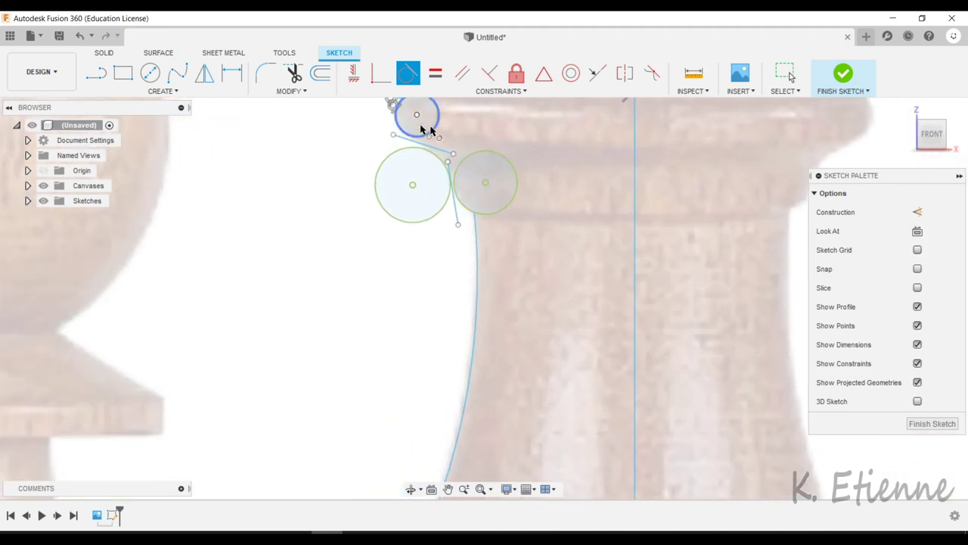
{"action": "scroll", "coordinate": [453, 130], "scroll_direction": "up", "scroll_amount": 2}
{"action": "scroll", "coordinate": [452, 130], "scroll_direction": "up", "scroll_amount": 1}
{"action": "scroll", "coordinate": [491, 244], "scroll_direction": "up", "scroll_amount": 1}
{"action": "scroll", "coordinate": [463, 249], "scroll_direction": "up", "scroll_amount": 2}
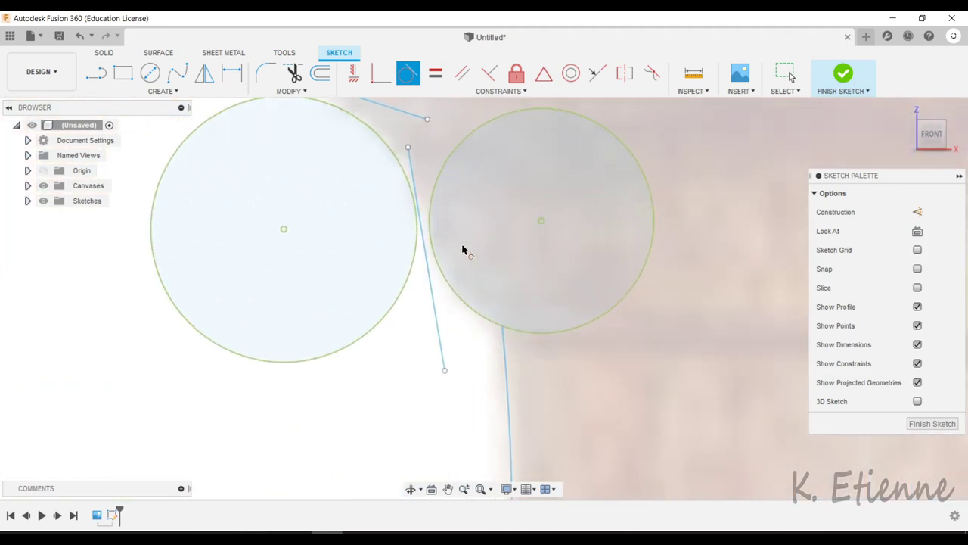
{"action": "scroll", "coordinate": [439, 247], "scroll_direction": "up", "scroll_amount": 1}
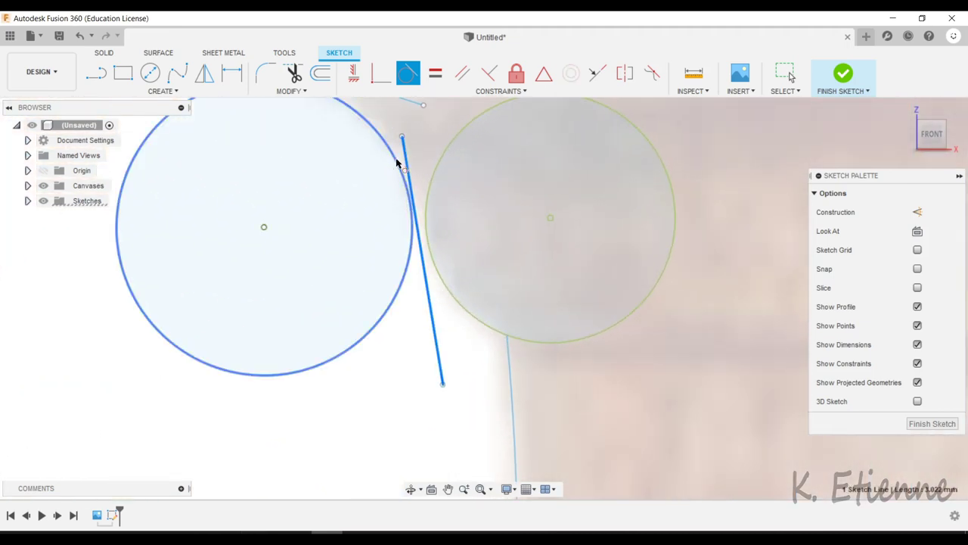
{"action": "left_click", "coordinate": [411, 238]}
{"action": "left_click", "coordinate": [426, 302]}
{"action": "left_click", "coordinate": [450, 297]}
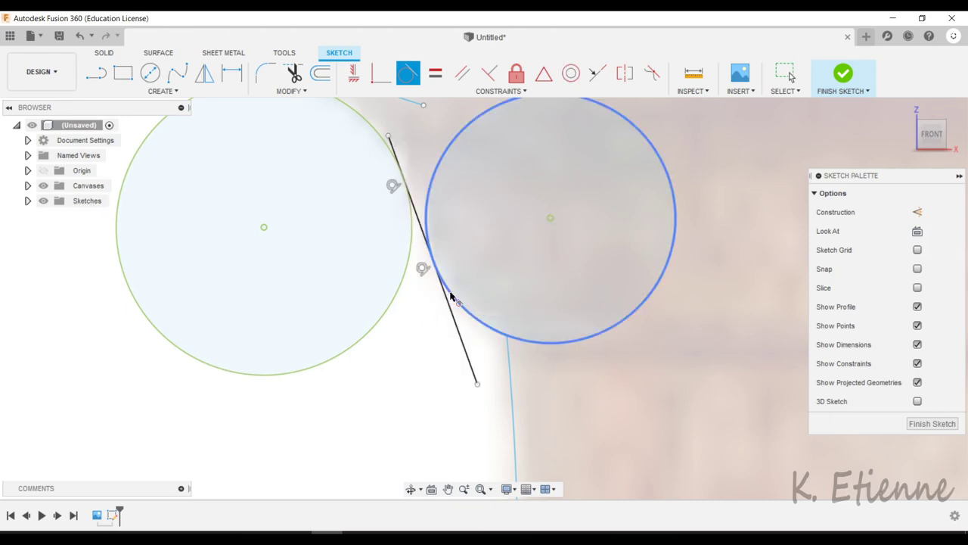
{"action": "scroll", "coordinate": [453, 393], "scroll_direction": "down", "scroll_amount": 2}
{"action": "scroll", "coordinate": [356, 178], "scroll_direction": "down", "scroll_amount": 1}
{"action": "scroll", "coordinate": [323, 255], "scroll_direction": "down", "scroll_amount": 1}
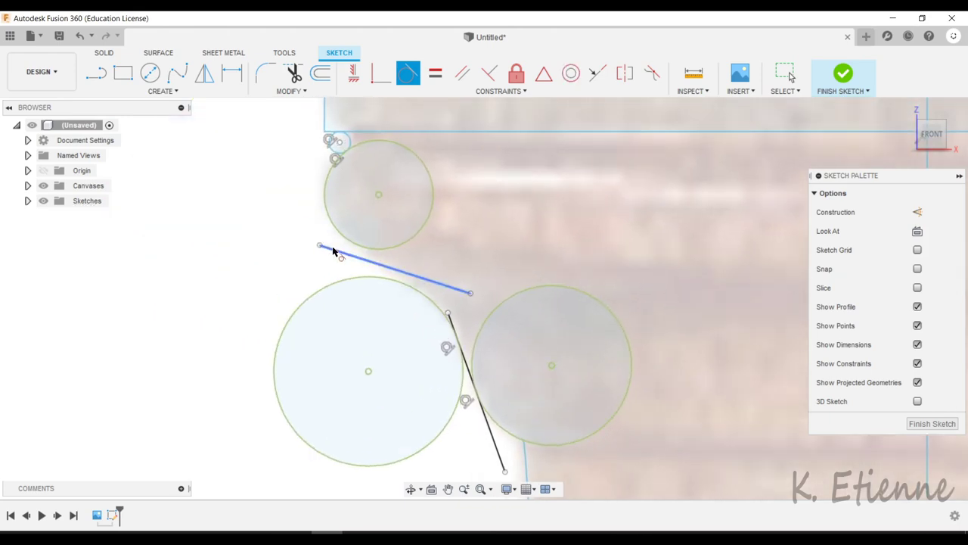
Make the upper line tangent to the top circle and the large circle, then zoom out
{"action": "left_click", "coordinate": [347, 242]}
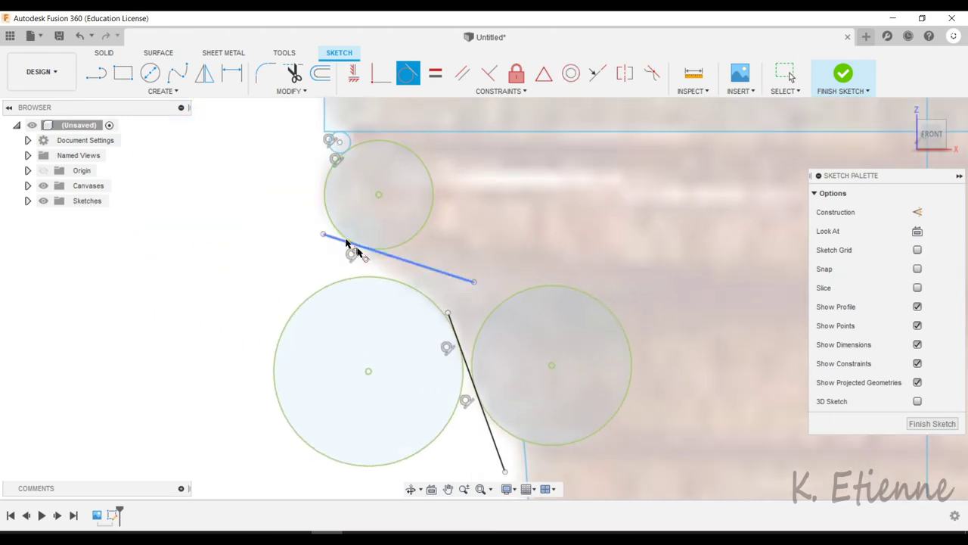
{"action": "left_click", "coordinate": [434, 301]}
{"action": "scroll", "coordinate": [344, 259], "scroll_direction": "down", "scroll_amount": 1}
{"action": "scroll", "coordinate": [333, 227], "scroll_direction": "down", "scroll_amount": 2}
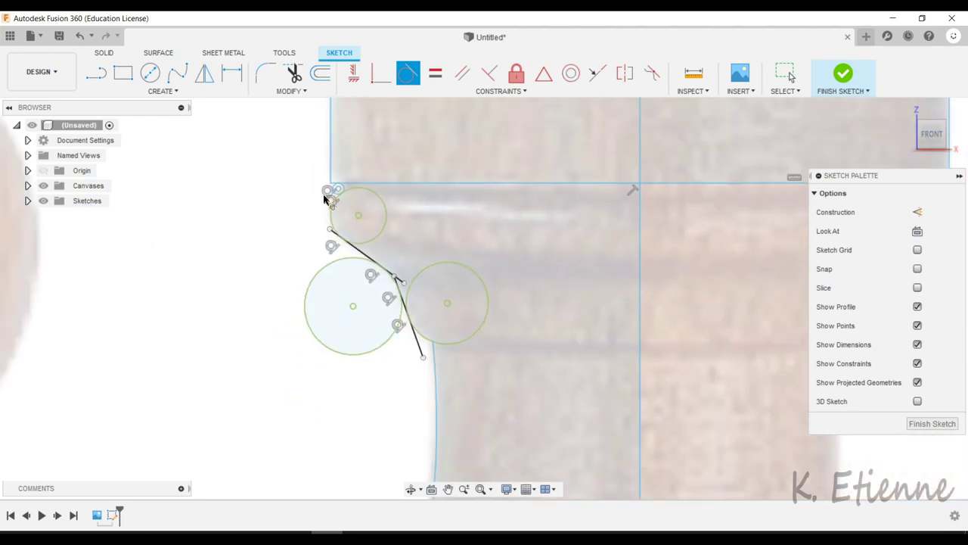
{"action": "scroll", "coordinate": [329, 190], "scroll_direction": "down", "scroll_amount": 2}
{"action": "scroll", "coordinate": [393, 187], "scroll_direction": "down", "scroll_amount": 2}
{"action": "scroll", "coordinate": [411, 186], "scroll_direction": "down", "scroll_amount": 1}
{"action": "scroll", "coordinate": [411, 185], "scroll_direction": "down", "scroll_amount": 1}
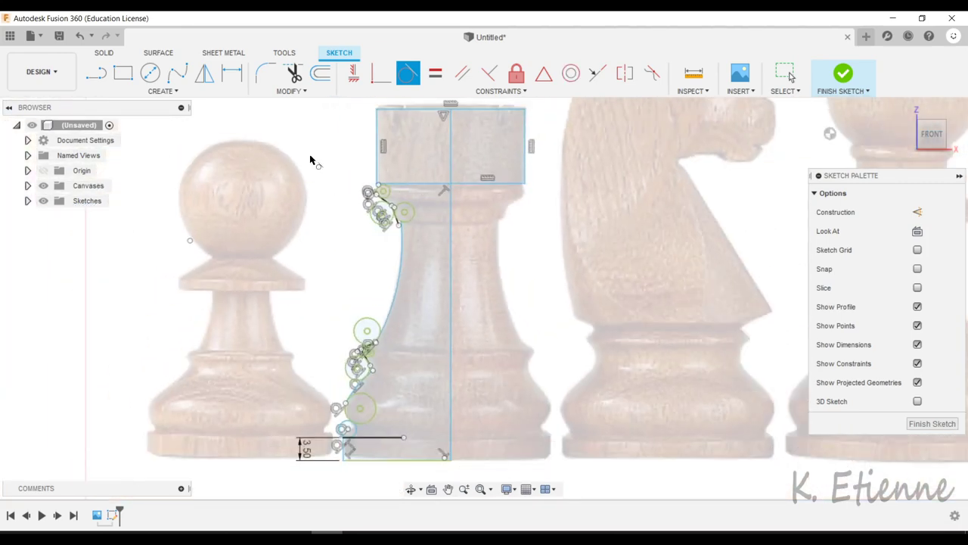
Finish the sketch and, in Revolve, select the main rook region plus two circle regions
{"action": "left_click", "coordinate": [937, 420]}
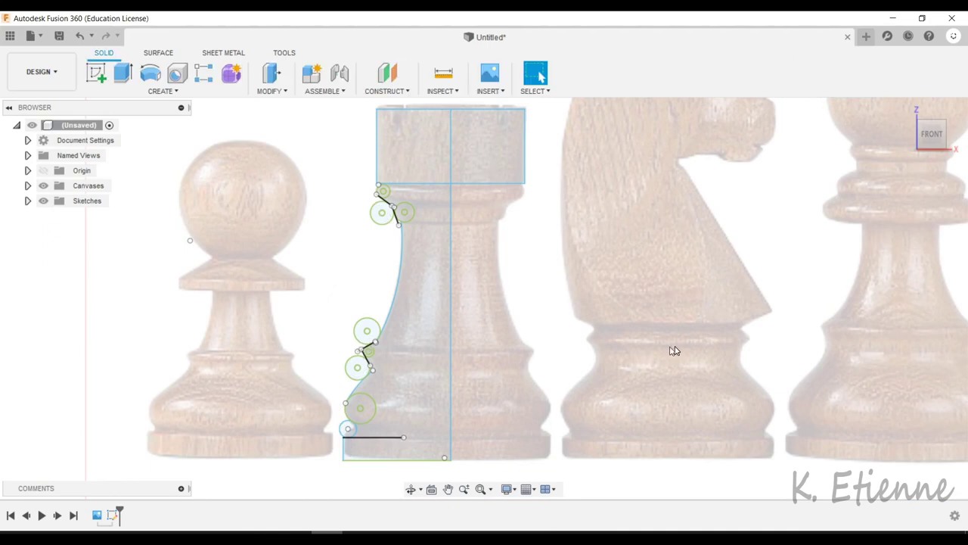
{"action": "scroll", "coordinate": [674, 350], "scroll_direction": "down", "scroll_amount": 1}
{"action": "left_click", "coordinate": [149, 73]}
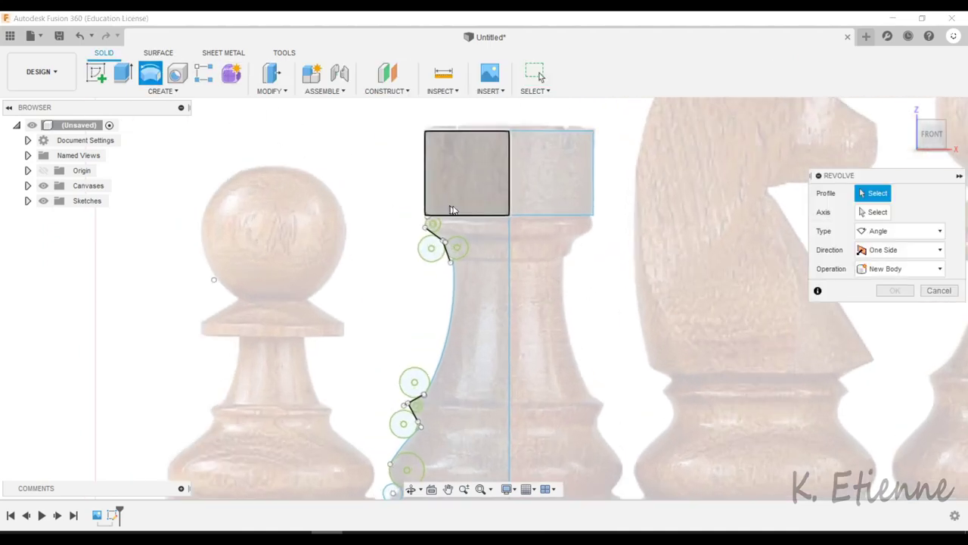
{"action": "scroll", "coordinate": [449, 205], "scroll_direction": "up", "scroll_amount": 2}
{"action": "scroll", "coordinate": [454, 215], "scroll_direction": "up", "scroll_amount": 2}
{"action": "scroll", "coordinate": [452, 208], "scroll_direction": "up", "scroll_amount": 1}
{"action": "left_click", "coordinate": [450, 206]}
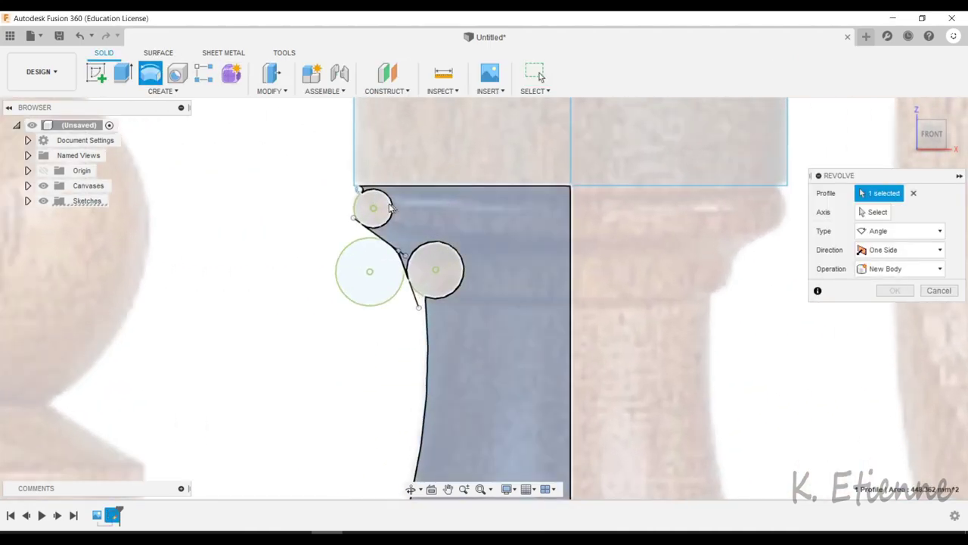
{"action": "scroll", "coordinate": [320, 196], "scroll_direction": "up", "scroll_amount": 2}
{"action": "left_click", "coordinate": [439, 215]}
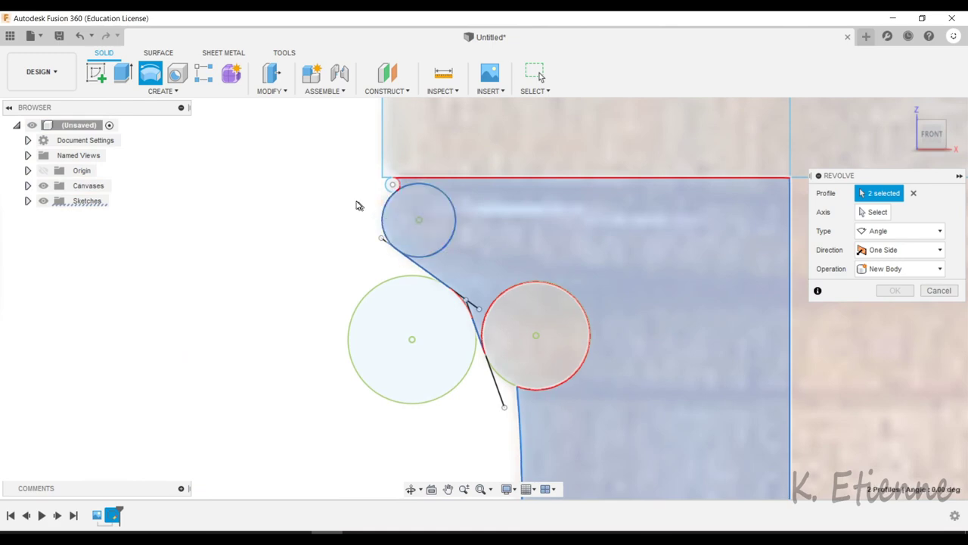
{"action": "scroll", "coordinate": [358, 205], "scroll_direction": "down", "scroll_amount": 2}
{"action": "left_click", "coordinate": [413, 277]}
{"action": "scroll", "coordinate": [401, 318], "scroll_direction": "up", "scroll_amount": 1}
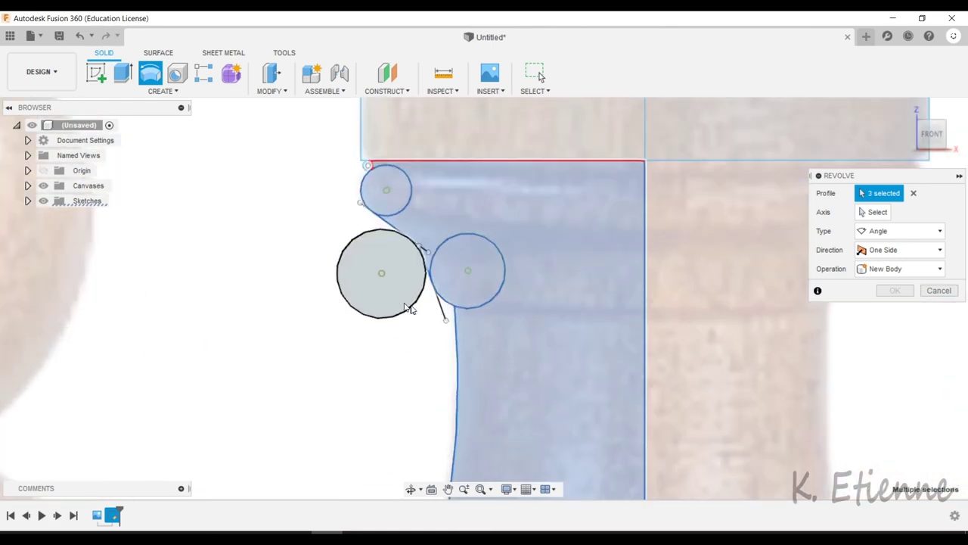
{"action": "scroll", "coordinate": [416, 314], "scroll_direction": "up", "scroll_amount": 2}
{"action": "scroll", "coordinate": [404, 198], "scroll_direction": "up", "scroll_amount": 2}
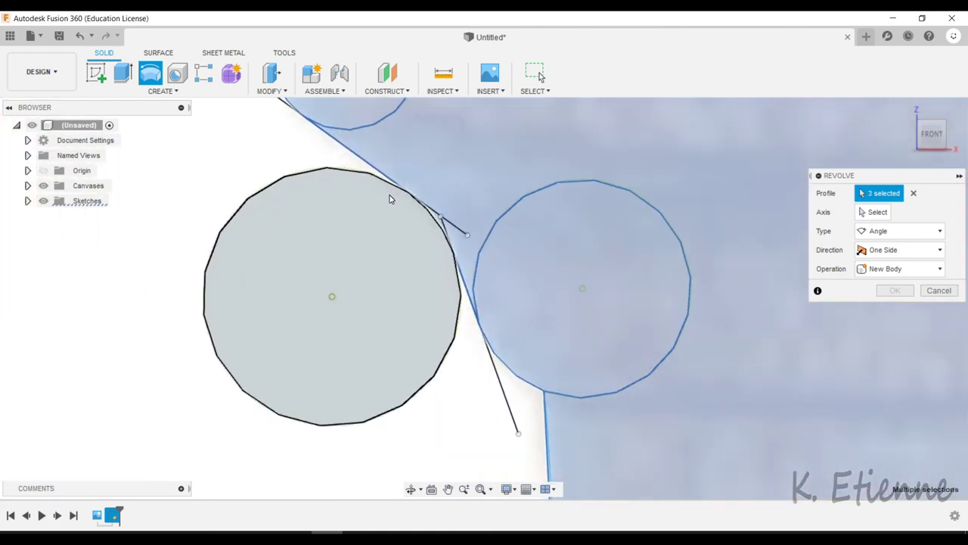
{"action": "scroll", "coordinate": [391, 196], "scroll_direction": "up", "scroll_amount": 2}
{"action": "scroll", "coordinate": [415, 229], "scroll_direction": "down", "scroll_amount": 2}
{"action": "scroll", "coordinate": [400, 193], "scroll_direction": "down", "scroll_amount": 2}
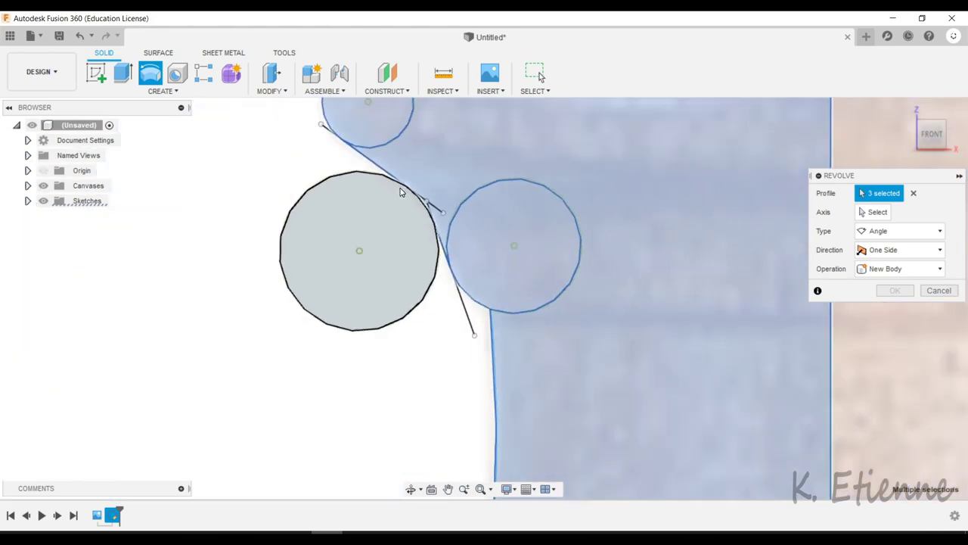
{"action": "scroll", "coordinate": [424, 195], "scroll_direction": "down", "scroll_amount": 2}
{"action": "scroll", "coordinate": [429, 189], "scroll_direction": "down", "scroll_amount": 2}
{"action": "scroll", "coordinate": [421, 227], "scroll_direction": "down", "scroll_amount": 2}
{"action": "scroll", "coordinate": [417, 277], "scroll_direction": "up", "scroll_amount": 1}
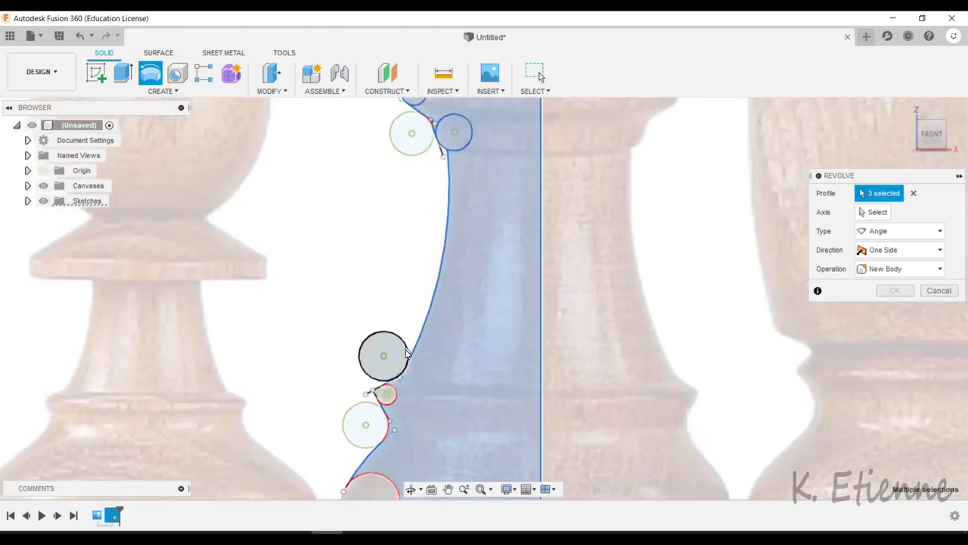
{"action": "scroll", "coordinate": [432, 383], "scroll_direction": "up", "scroll_amount": 1}
Add the remaining regions beside the small circle and the lower circle to the revolve profile
{"action": "mouse_move", "coordinate": [432, 382]}
{"action": "middle_mouse_down"}
{"action": "mouse_move", "coordinate": [486, 320]}
{"action": "mouse_move", "coordinate": [525, 242]}
{"action": "middle_mouse_up"}
{"action": "scroll", "coordinate": [484, 321], "scroll_direction": "up", "scroll_amount": 3}
{"action": "scroll", "coordinate": [484, 321], "scroll_direction": "up", "scroll_amount": 2}
{"action": "left_click", "coordinate": [513, 353]}
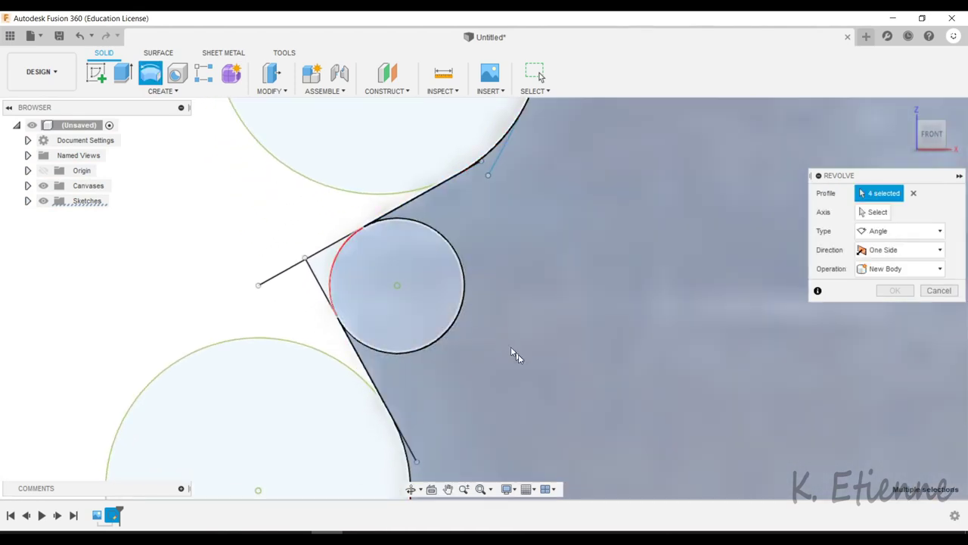
{"action": "middle_click_drag", "start_coordinate": [550, 371], "coordinate": [580, 197]}
{"action": "middle_click_drag", "start_coordinate": [508, 346], "coordinate": [607, 151]}
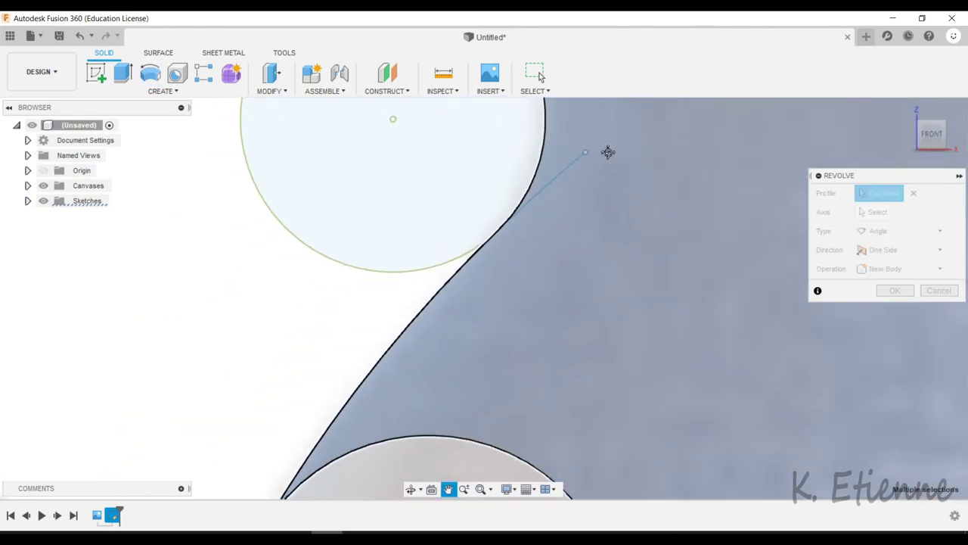
{"action": "scroll", "coordinate": [447, 217], "scroll_direction": "down", "scroll_amount": 2}
{"action": "scroll", "coordinate": [421, 249], "scroll_direction": "down", "scroll_amount": 2}
{"action": "left_click", "coordinate": [429, 345]}
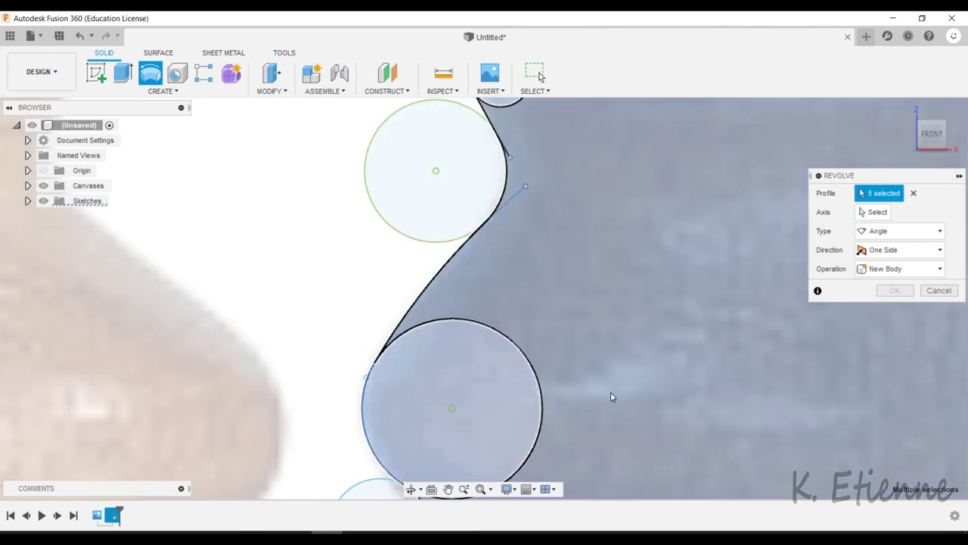
{"action": "middle_click_drag", "start_coordinate": [611, 391], "coordinate": [625, 191]}
{"action": "scroll", "coordinate": [383, 388], "scroll_direction": "down", "scroll_amount": 2}
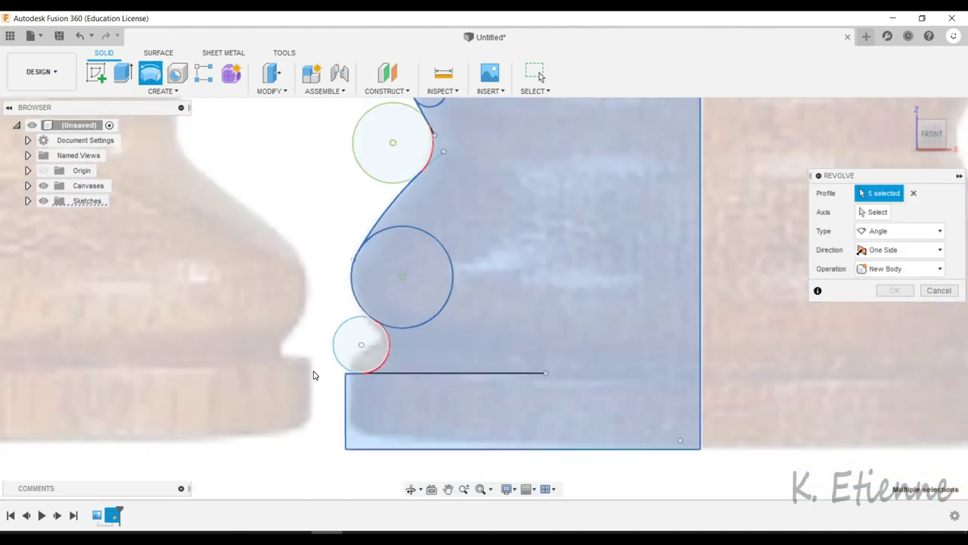
{"action": "scroll", "coordinate": [383, 389], "scroll_direction": "down", "scroll_amount": 2}
{"action": "scroll", "coordinate": [391, 389], "scroll_direction": "down", "scroll_amount": 2}
{"action": "scroll", "coordinate": [391, 388], "scroll_direction": "down", "scroll_amount": 1}
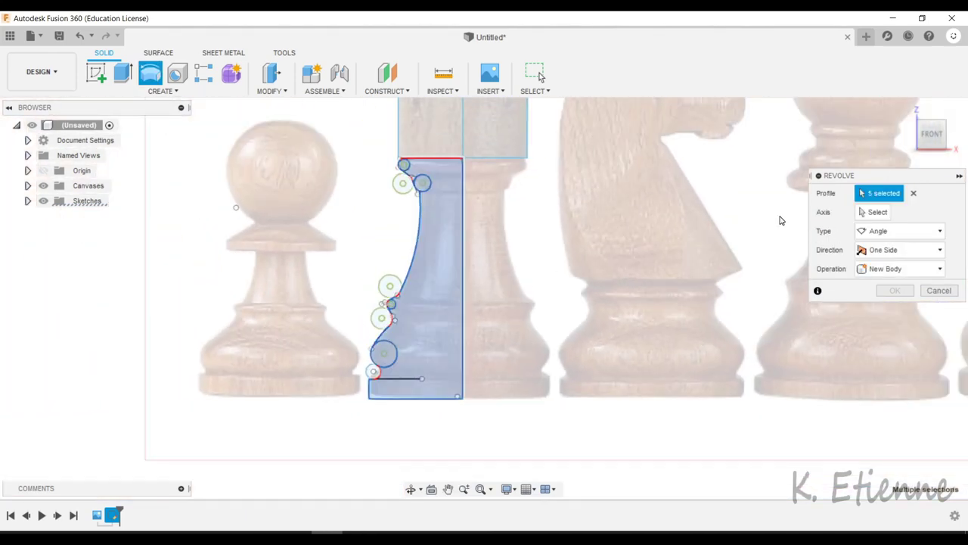
Use the rook's centre line as the axis and confirm the 360° revolve
{"action": "left_click", "coordinate": [885, 212]}
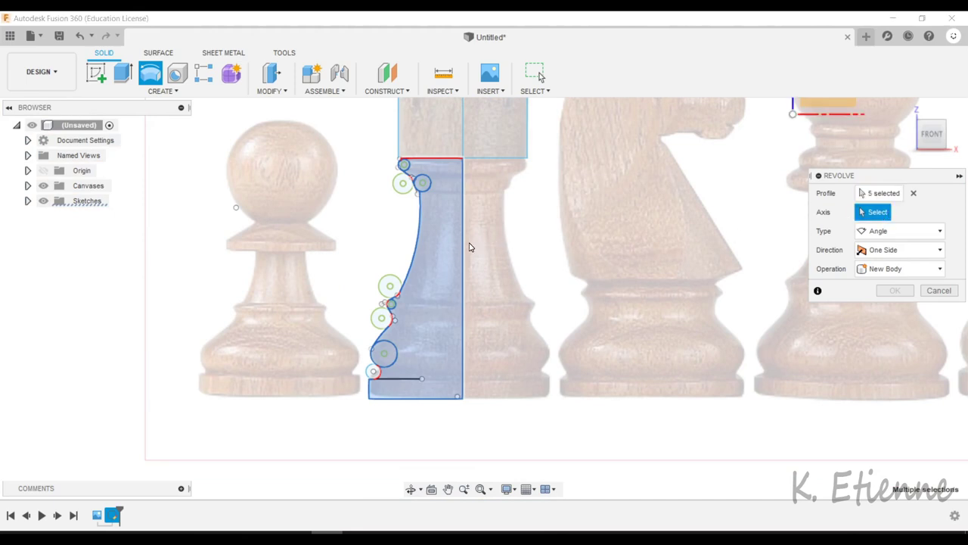
{"action": "left_click", "coordinate": [463, 248]}
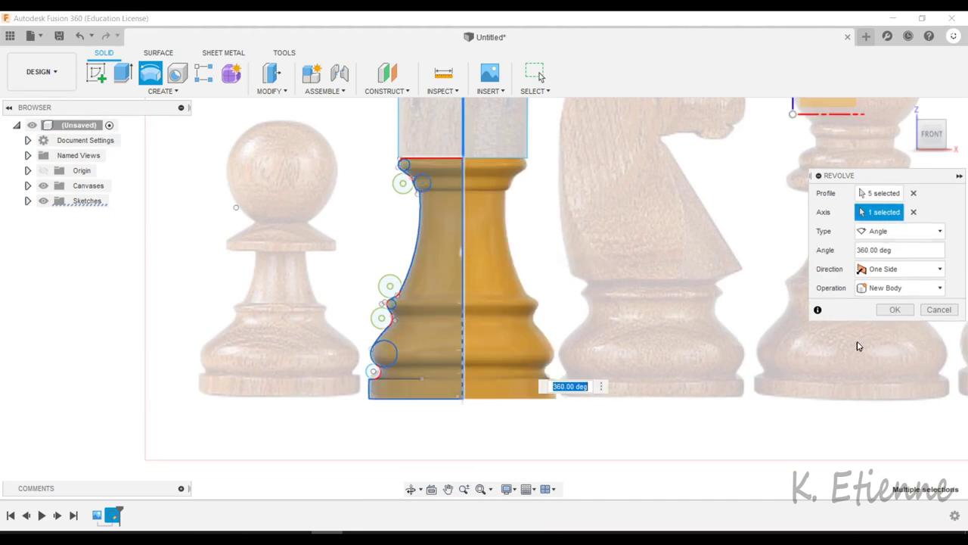
{"action": "left_click", "coordinate": [893, 310]}
{"action": "scroll", "coordinate": [547, 413], "scroll_direction": "down", "scroll_amount": 3}
Show Sketch1 again and hide the Canvases reference images
{"action": "scroll", "coordinate": [547, 413], "scroll_direction": "up", "scroll_amount": 2}
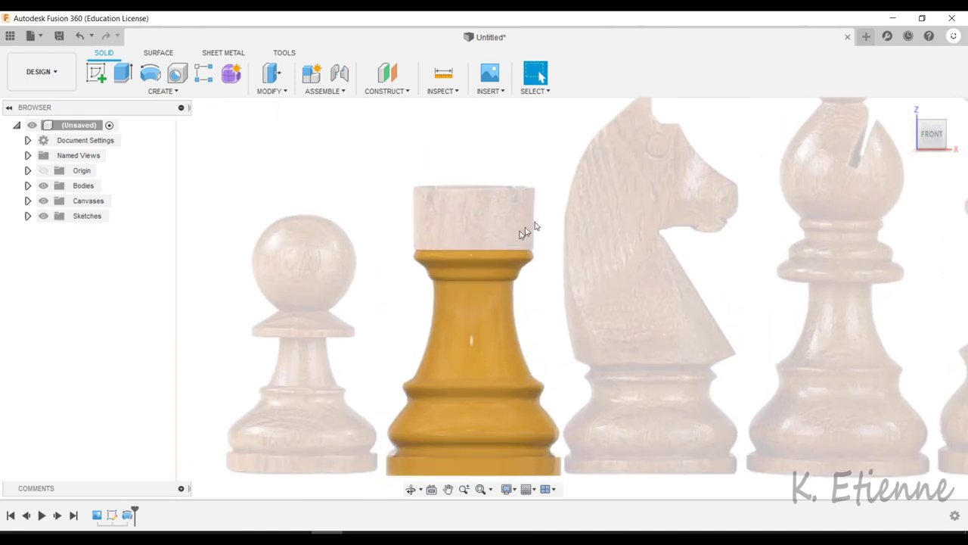
{"action": "scroll", "coordinate": [525, 225], "scroll_direction": "up", "scroll_amount": 2}
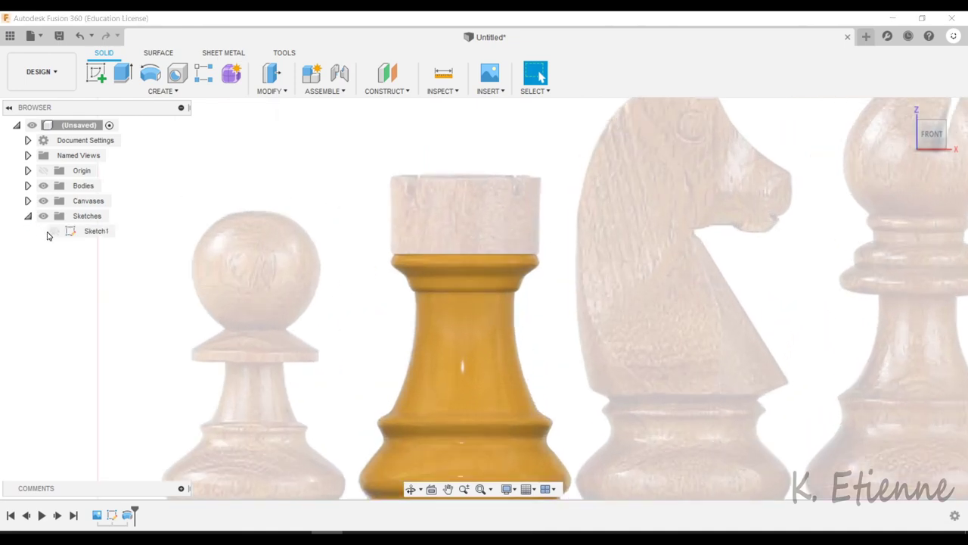
{"action": "left_click", "coordinate": [54, 232]}
{"action": "left_click", "coordinate": [44, 202]}
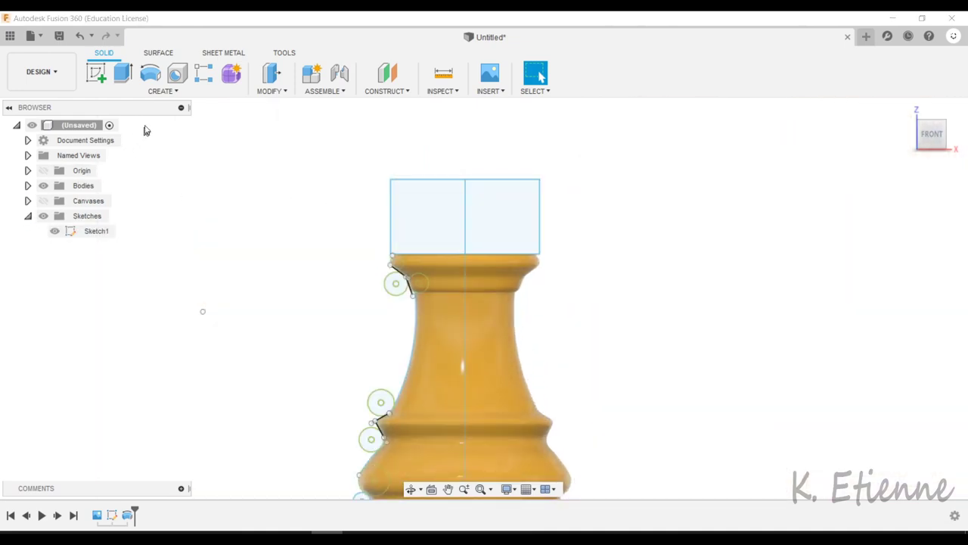
Revolve the top-left square around the centre line as a New Body, then hide Sketch1
{"action": "left_click", "coordinate": [151, 73]}
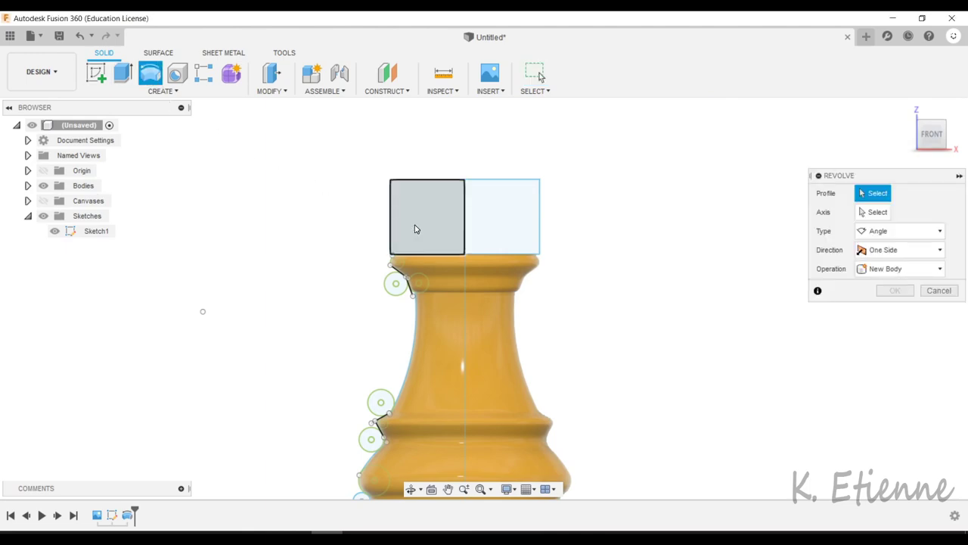
{"action": "left_click", "coordinate": [428, 218]}
{"action": "left_click", "coordinate": [874, 213]}
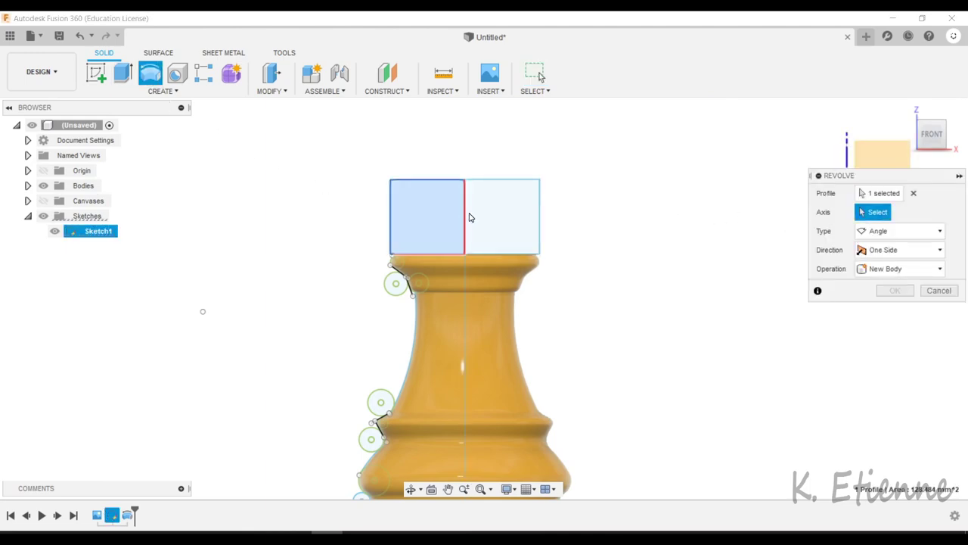
{"action": "left_click", "coordinate": [466, 218]}
{"action": "left_click", "coordinate": [900, 287]}
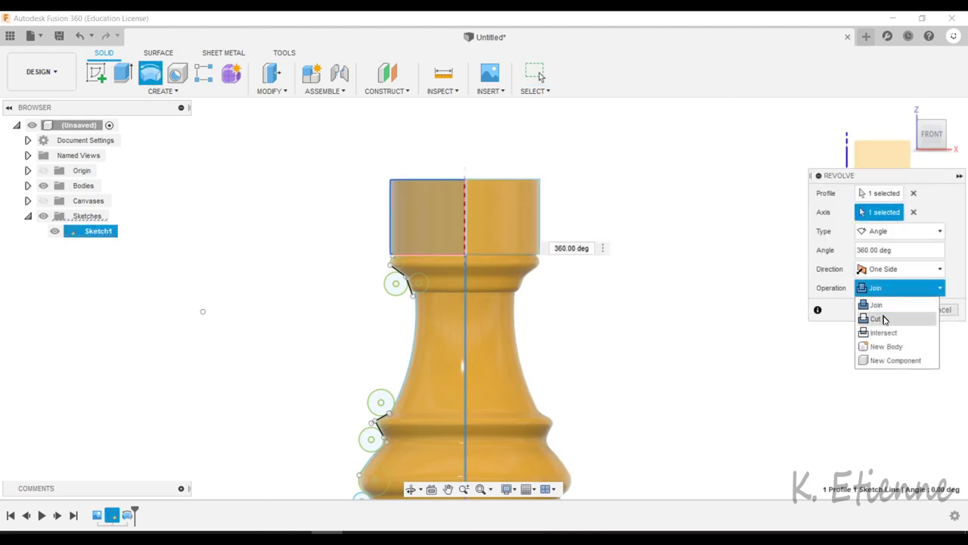
{"action": "left_click", "coordinate": [887, 346]}
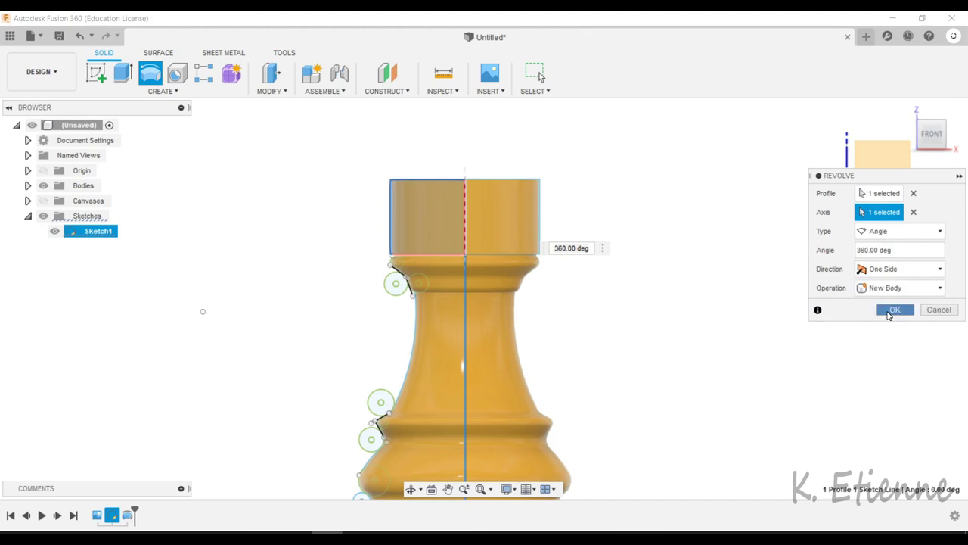
{"action": "left_click", "coordinate": [889, 315]}
{"action": "middle_click_drag", "start_coordinate": [683, 296], "coordinate": [641, 318], "text": "shift"}
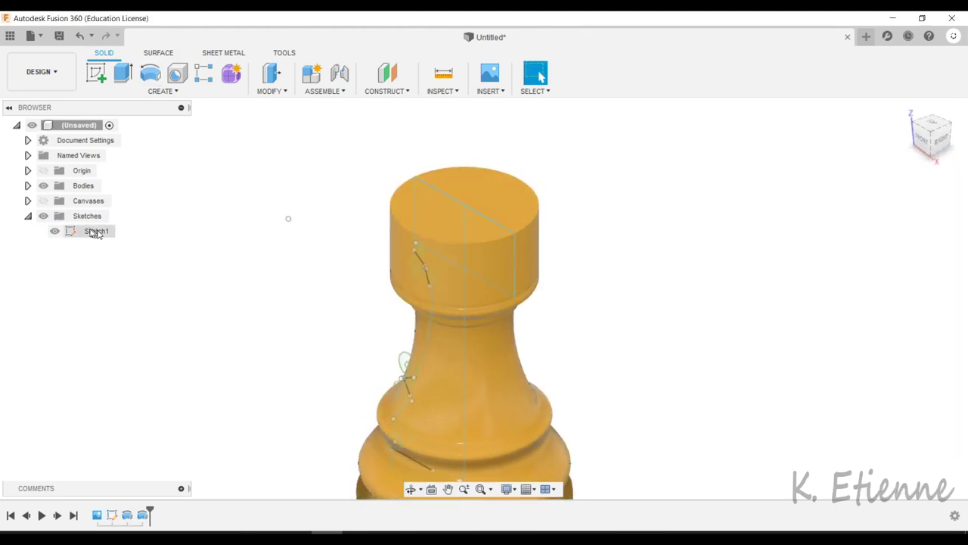
{"action": "left_click", "coordinate": [54, 230]}
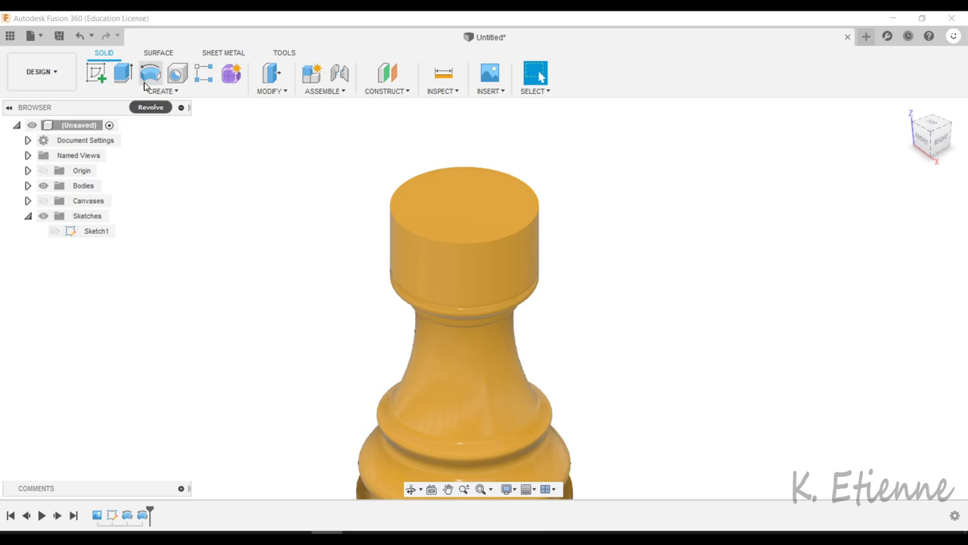
Shell the rook with 3 mm walls, removing its top face
{"action": "left_click", "coordinate": [267, 90]}
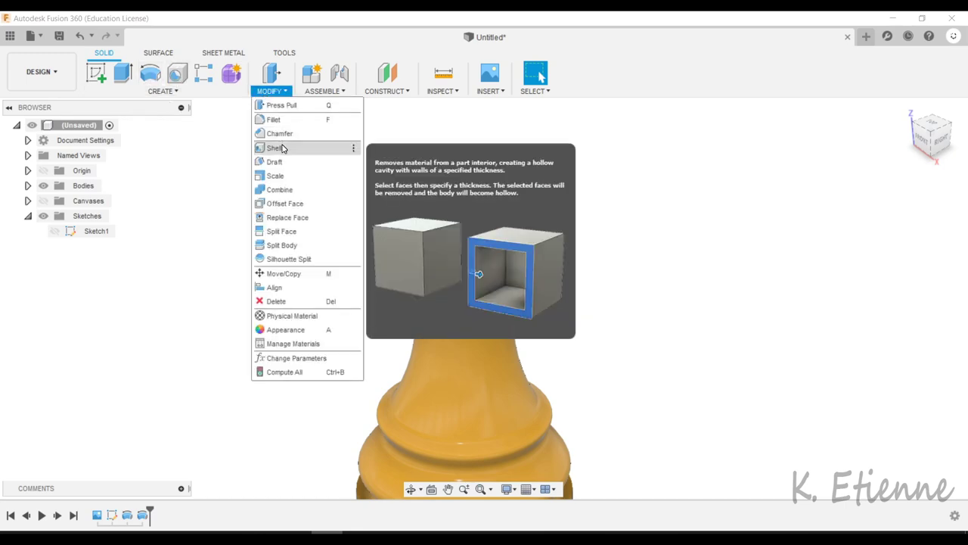
{"action": "left_click", "coordinate": [283, 148]}
{"action": "left_click", "coordinate": [427, 213]}
{"action": "type", "text": "3"}
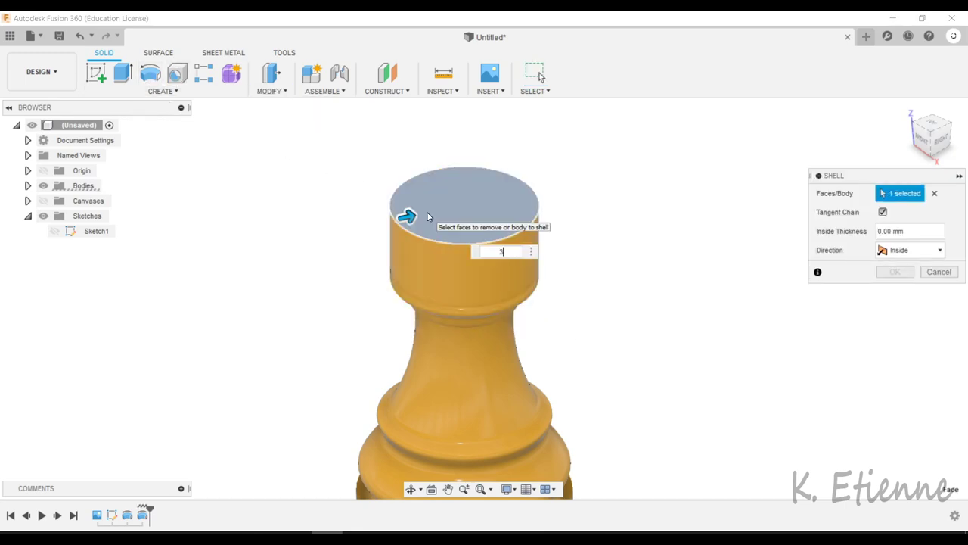
{"action": "left_click", "coordinate": [895, 271]}
{"action": "mouse_move", "coordinate": [706, 344]}
{"action": "middle_mouse_down", "text": "shift"}
{"action": "mouse_move", "coordinate": [640, 268]}
{"action": "mouse_move", "coordinate": [611, 204]}
{"action": "mouse_move", "coordinate": [648, 234]}
{"action": "middle_mouse_up", "text": "shift"}
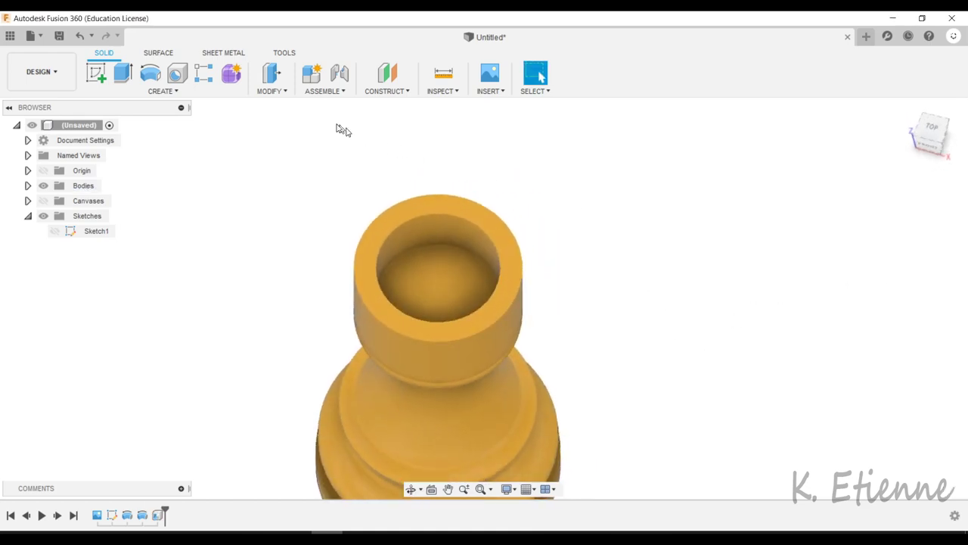
{"action": "left_click", "coordinate": [96, 72]}
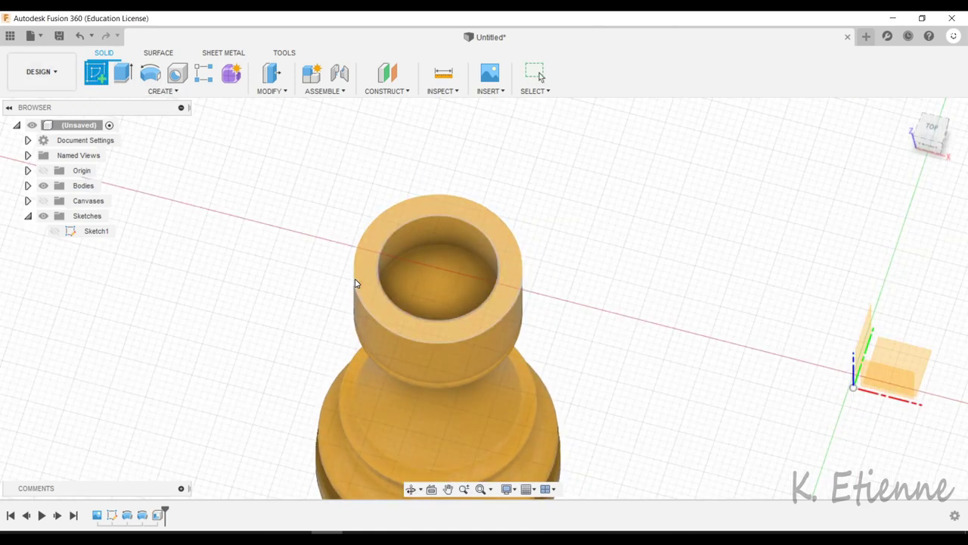
Sketch on the rook's top face a 3 mm-high center rectangle spanning the top horizontally
{"action": "left_click", "coordinate": [364, 281]}
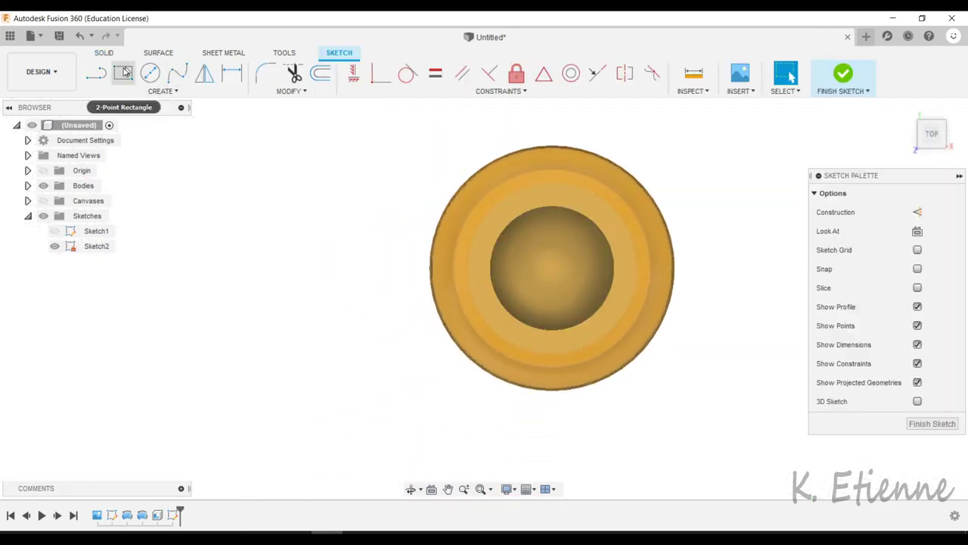
{"action": "left_click", "coordinate": [124, 73]}
{"action": "left_click", "coordinate": [551, 269]}
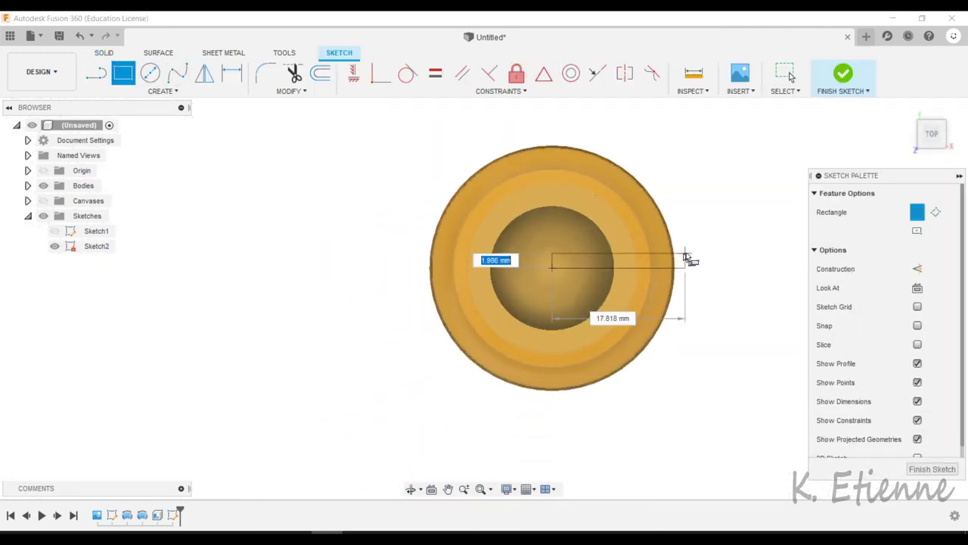
{"action": "left_click", "coordinate": [919, 233]}
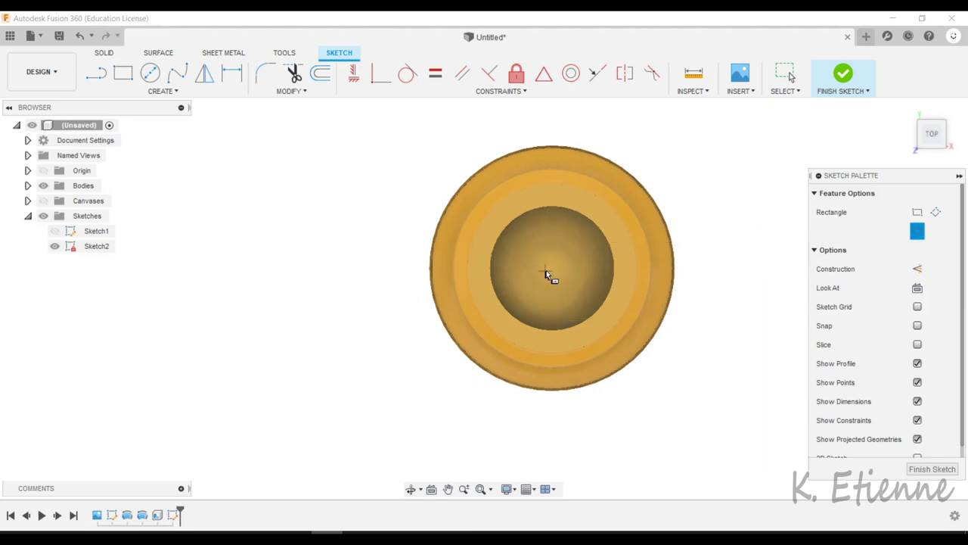
{"action": "left_click", "coordinate": [552, 268]}
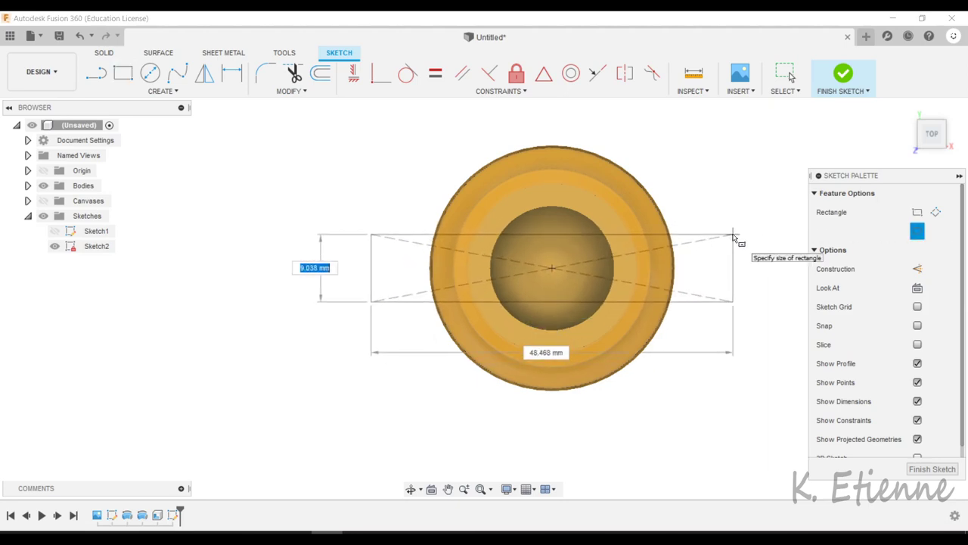
{"action": "type", "text": "3"}
{"action": "key", "text": "Tab"}
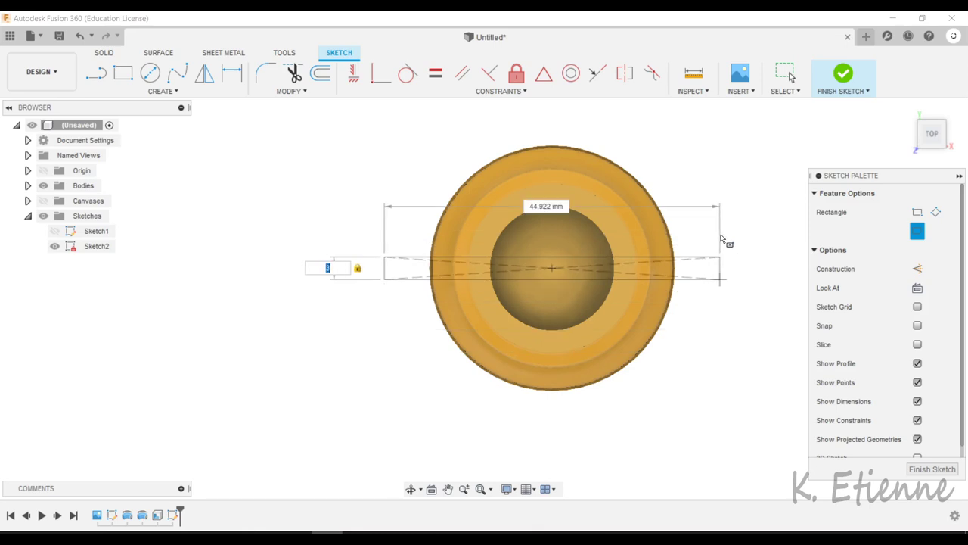
{"action": "left_click", "coordinate": [720, 239]}
{"action": "key", "text": "Escape"}
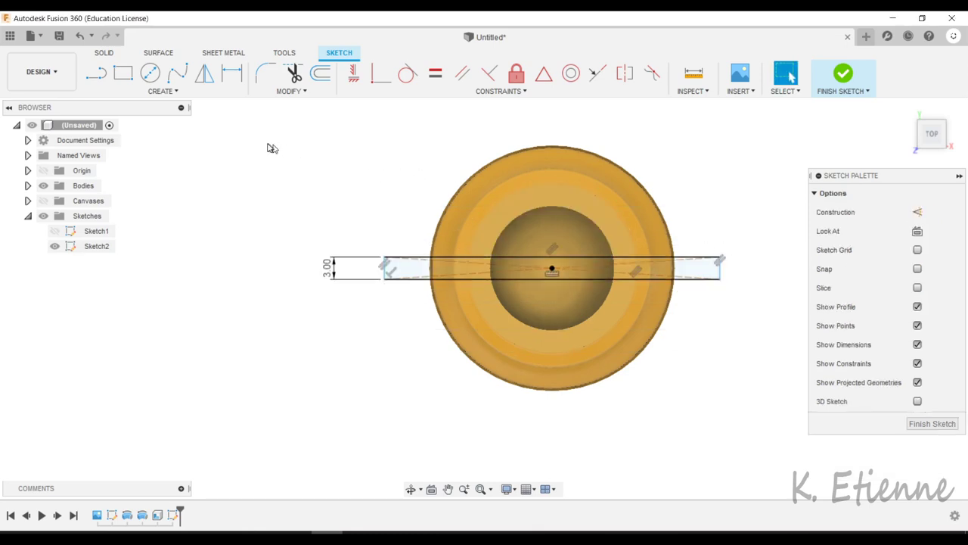
Add a second 3 mm-wide center rectangle running vertically through the centre to form a cross
{"action": "left_click", "coordinate": [124, 73]}
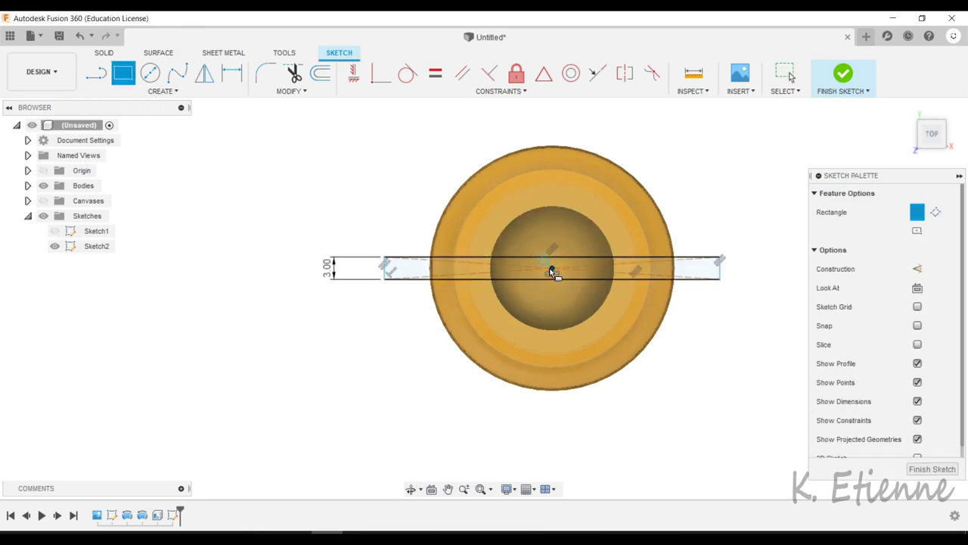
{"action": "left_click", "coordinate": [917, 231]}
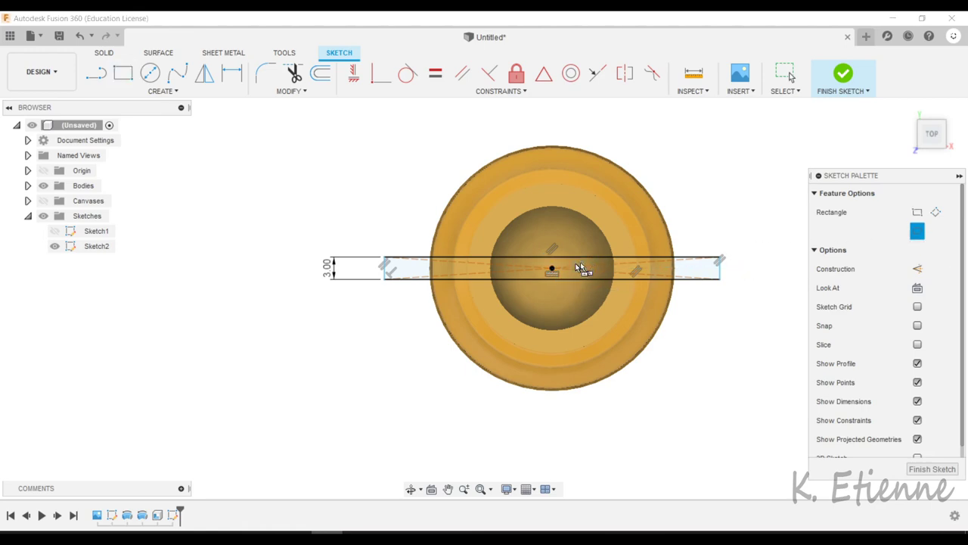
{"action": "left_click", "coordinate": [553, 271]}
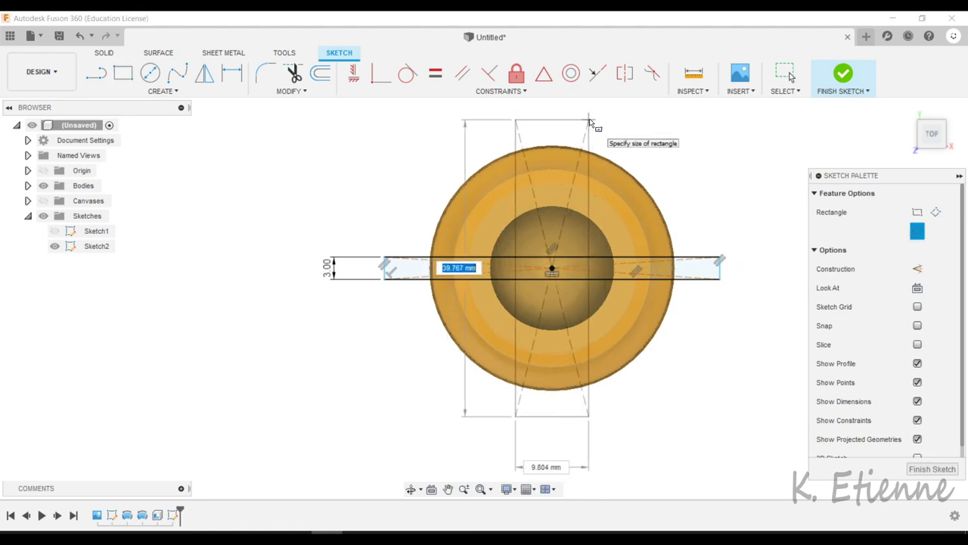
{"action": "key", "text": "Tab"}
{"action": "type", "text": "3"}
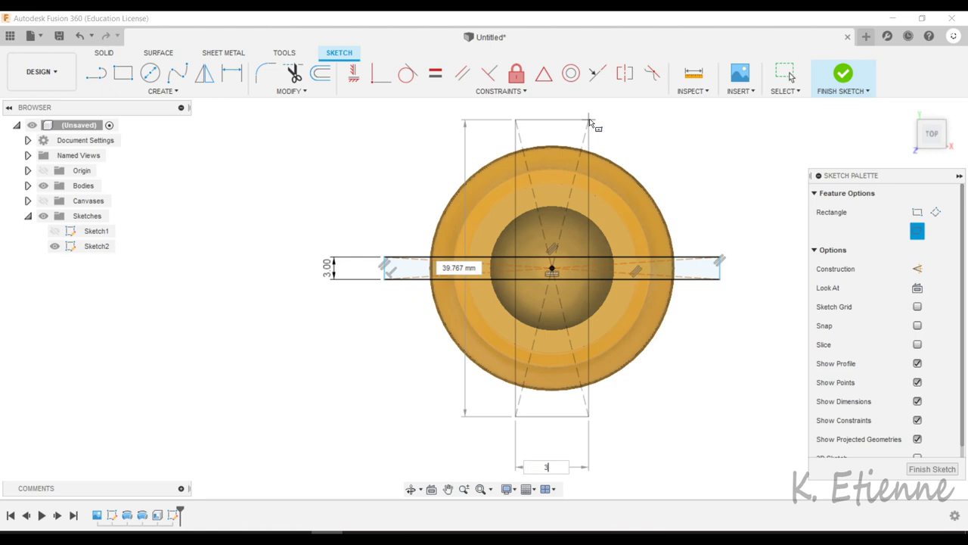
{"action": "key", "text": "Tab"}
{"action": "key", "text": "Return"}
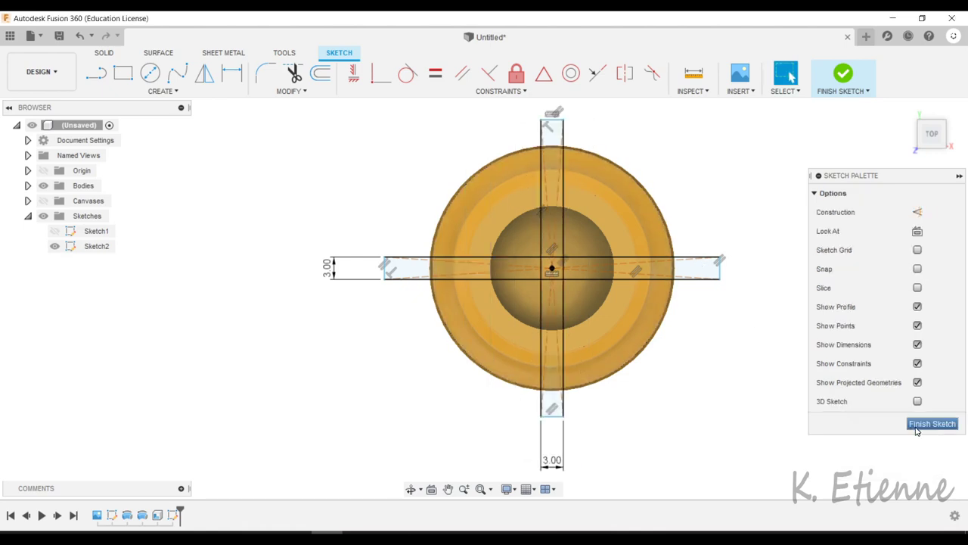
{"action": "middle_click_drag", "start_coordinate": [915, 431], "coordinate": [761, 423], "text": "shift"}
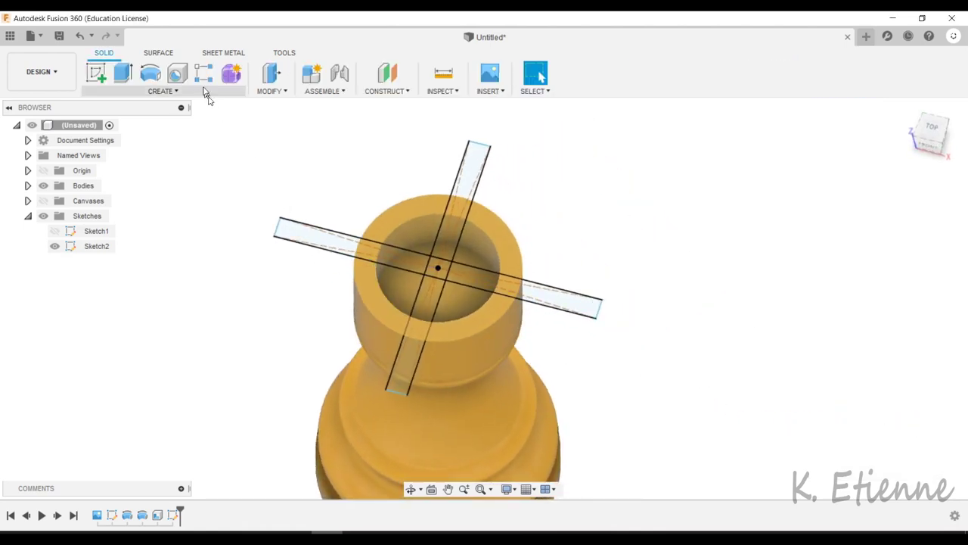
Extrude the four rim notch profiles (left, top, right, bottom) as a -3 mm cut
{"action": "left_click", "coordinate": [123, 73]}
{"action": "scroll", "coordinate": [421, 303], "scroll_direction": "up", "scroll_amount": 3}
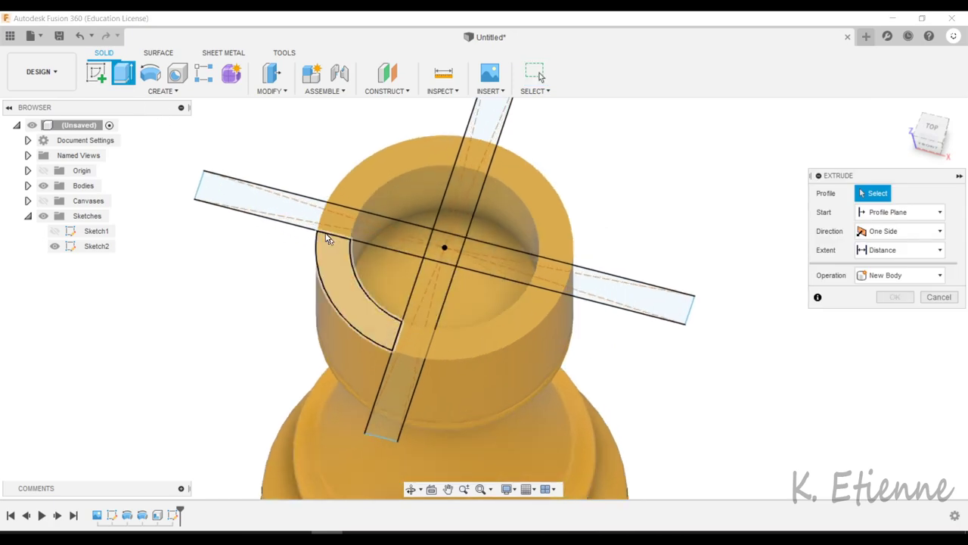
{"action": "left_click", "coordinate": [337, 215]}
{"action": "left_click", "coordinate": [475, 155]}
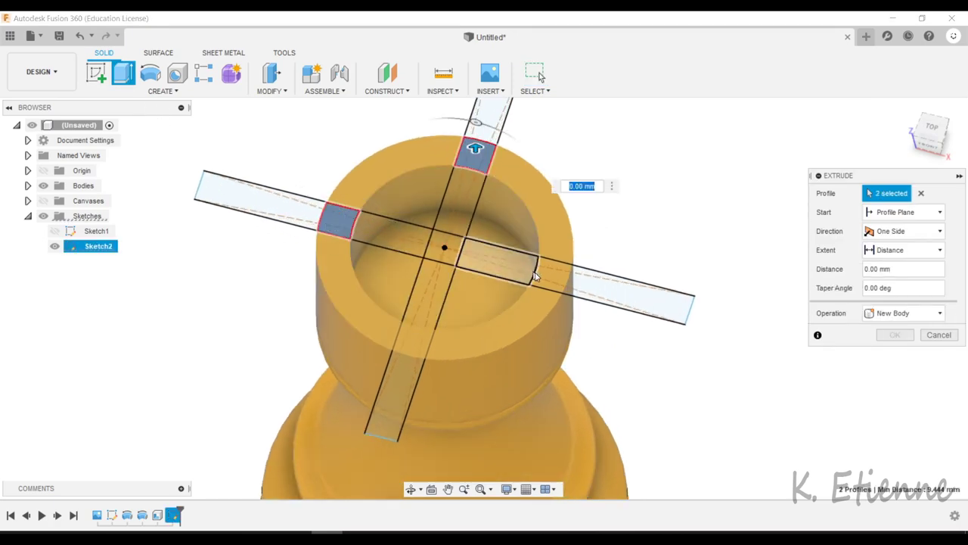
{"action": "left_click", "coordinate": [550, 274]}
{"action": "left_click", "coordinate": [420, 344]}
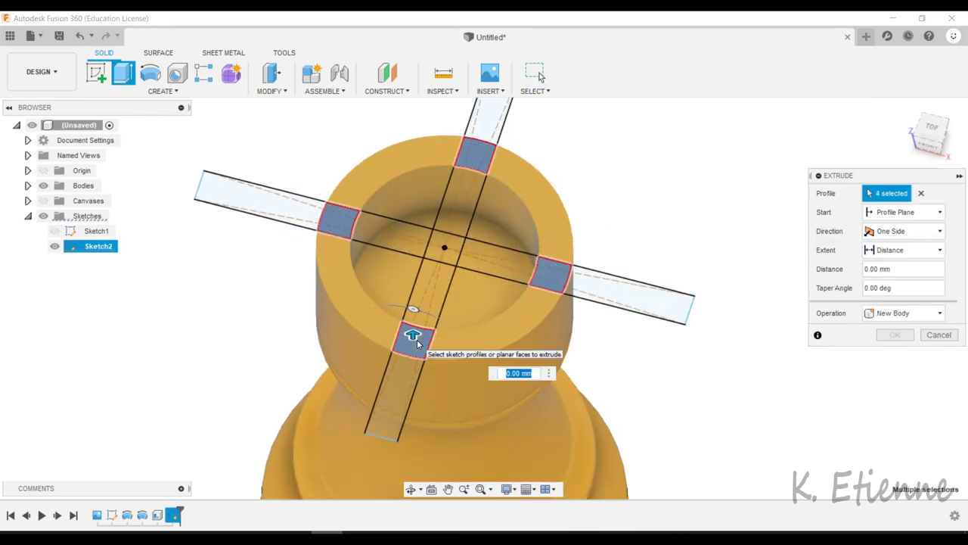
{"action": "type", "text": "-3"}
{"action": "key", "text": "Return"}
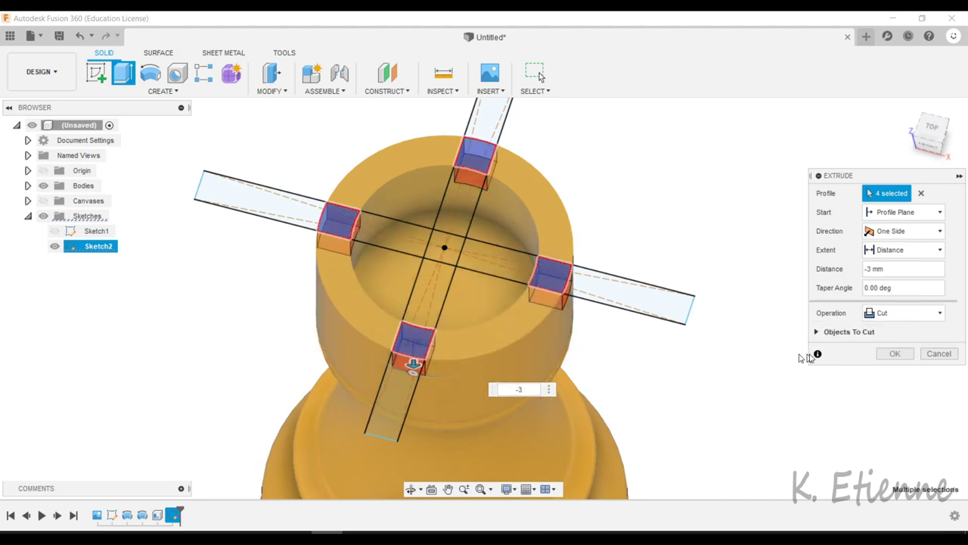
{"action": "left_click", "coordinate": [895, 355]}
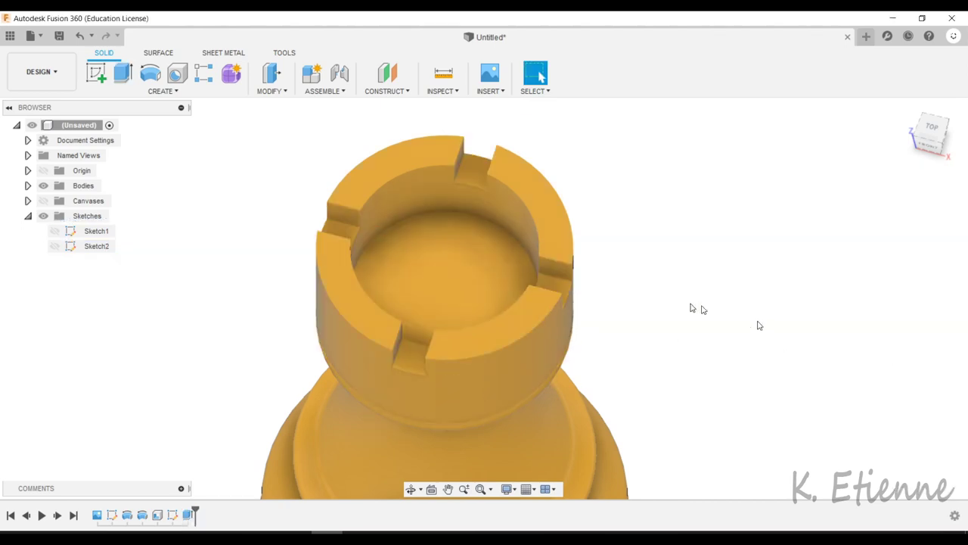
{"action": "left_click", "coordinate": [121, 73]}
Extrude the inner circular floor up 3 mm as a Join, then orbit to a front view
{"action": "left_click", "coordinate": [374, 241]}
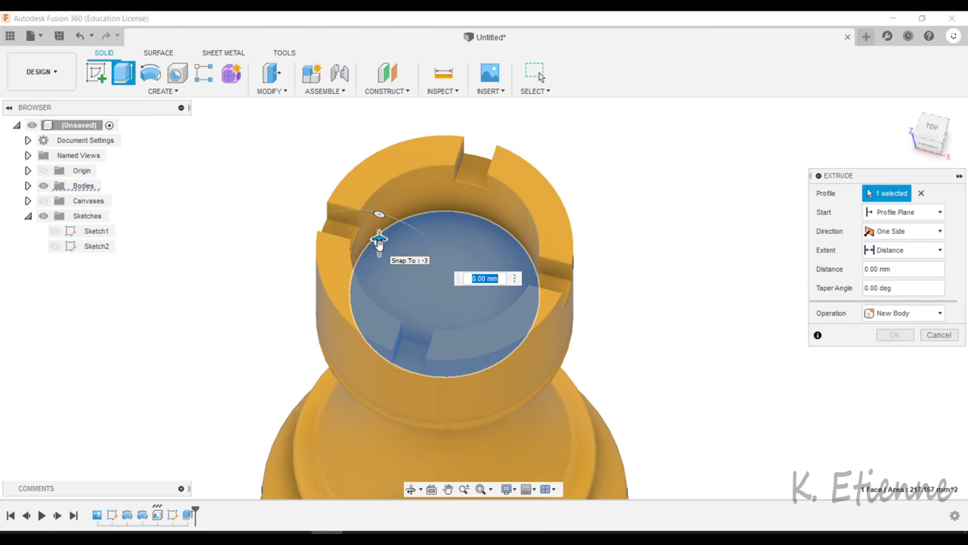
{"action": "type", "text": "3"}
{"action": "key", "text": "Return"}
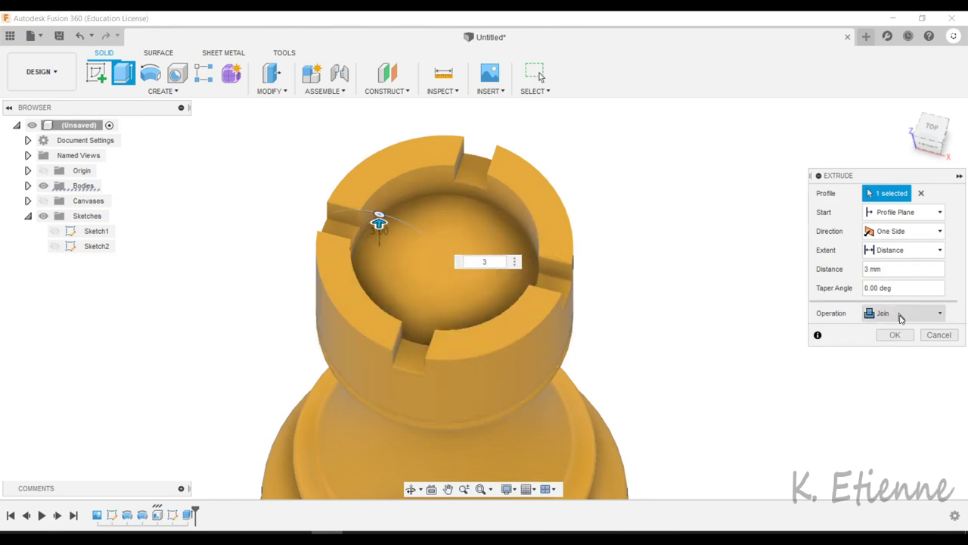
{"action": "left_click", "coordinate": [897, 335]}
{"action": "mouse_move", "coordinate": [901, 335]}
{"action": "middle_mouse_down", "text": "shift"}
{"action": "mouse_move", "coordinate": [612, 207]}
{"action": "mouse_move", "coordinate": [774, 305]}
{"action": "mouse_move", "coordinate": [741, 238]}
{"action": "mouse_move", "coordinate": [765, 254]}
{"action": "mouse_move", "coordinate": [757, 250]}
{"action": "middle_mouse_up", "text": "shift"}
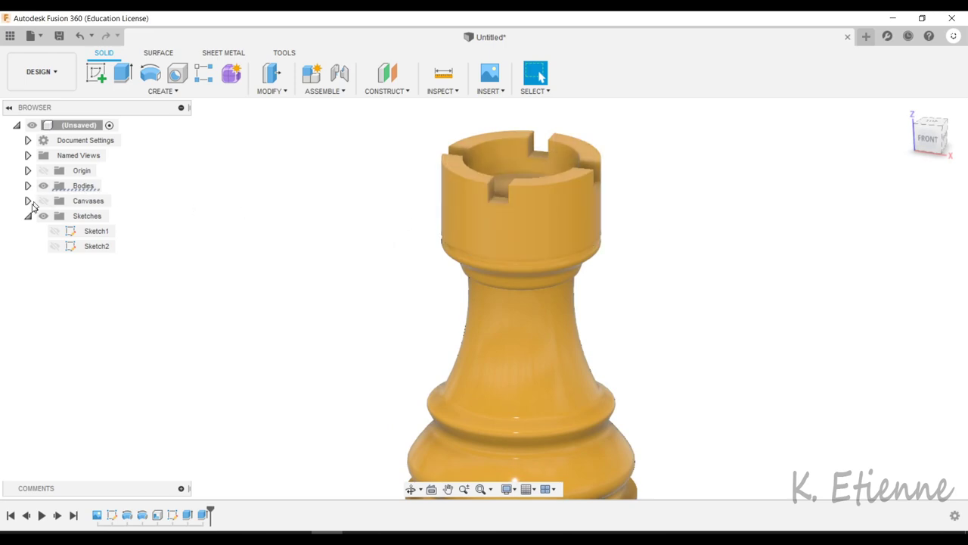
Select Body1 and Body2 in the Bodies folder and combine them with a Join
{"action": "left_click", "coordinate": [28, 217]}
{"action": "left_click", "coordinate": [27, 185]}
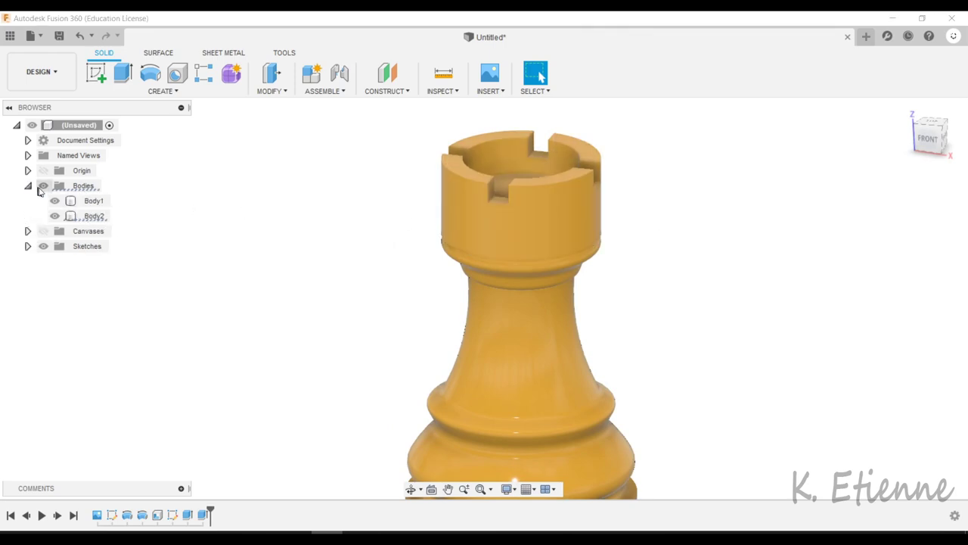
{"action": "left_click", "coordinate": [95, 201]}
{"action": "left_click", "coordinate": [94, 215], "text": "ctrl"}
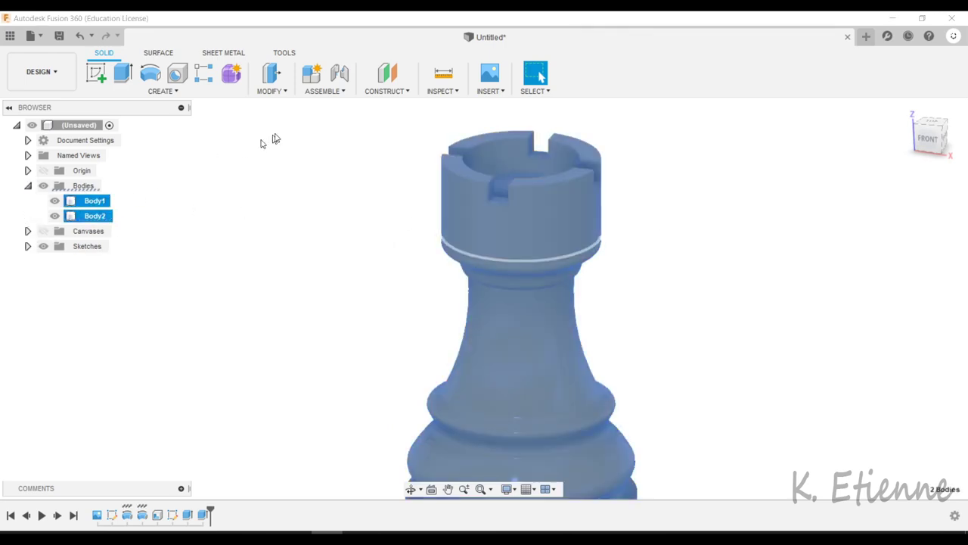
{"action": "left_click", "coordinate": [280, 95]}
{"action": "left_click", "coordinate": [280, 190]}
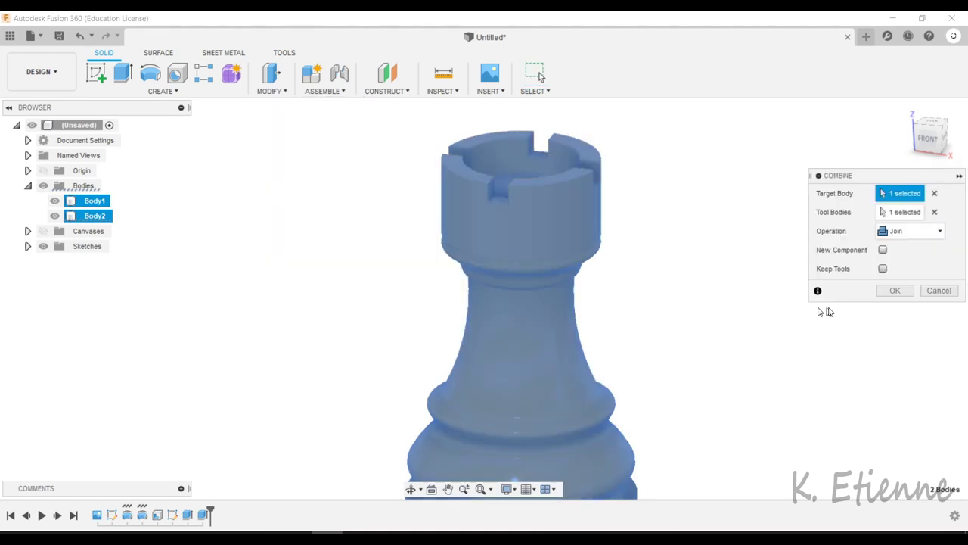
{"action": "left_click", "coordinate": [886, 294]}
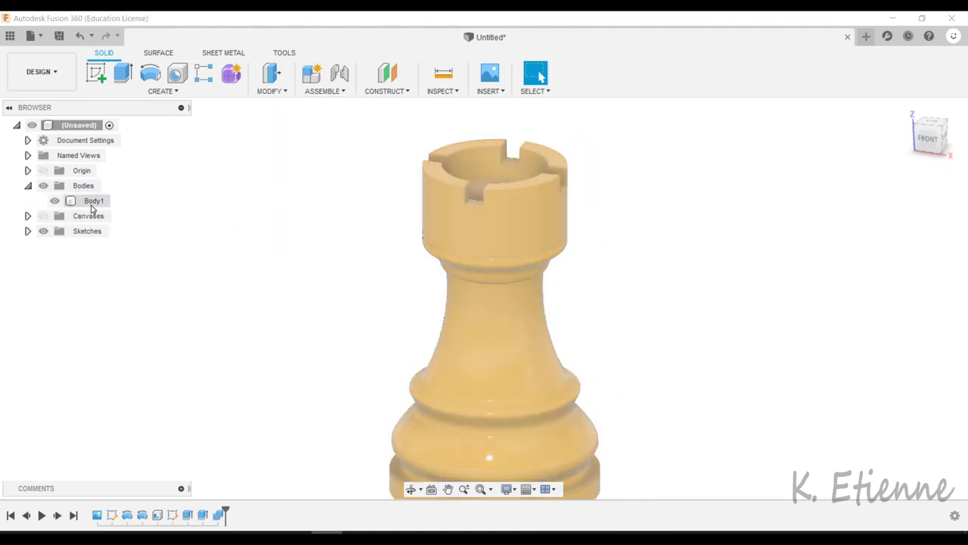
{"action": "right_click", "coordinate": [89, 208]}
Find ash wood in the appearance library, drop it onto the rook, and close the panel
{"action": "left_click", "coordinate": [243, 308]}
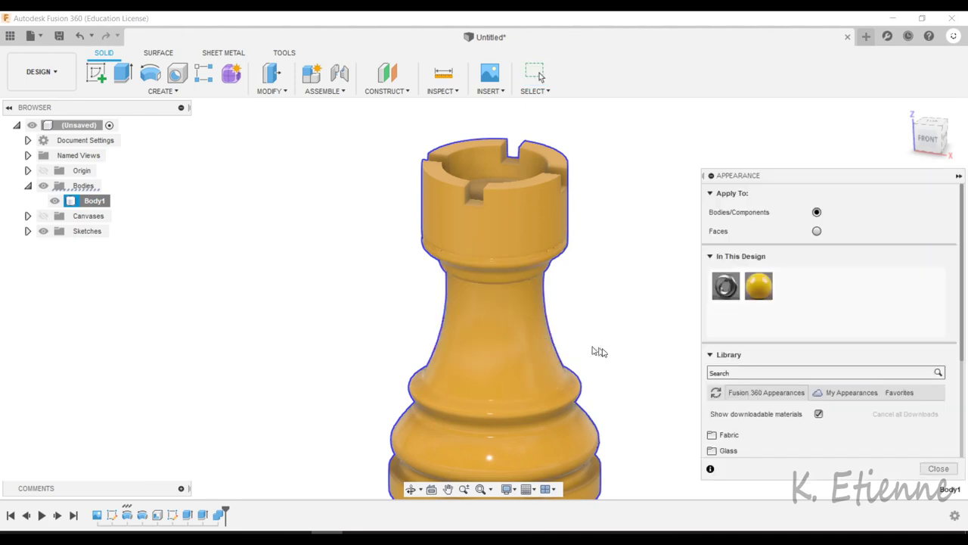
{"action": "left_click", "coordinate": [749, 373]}
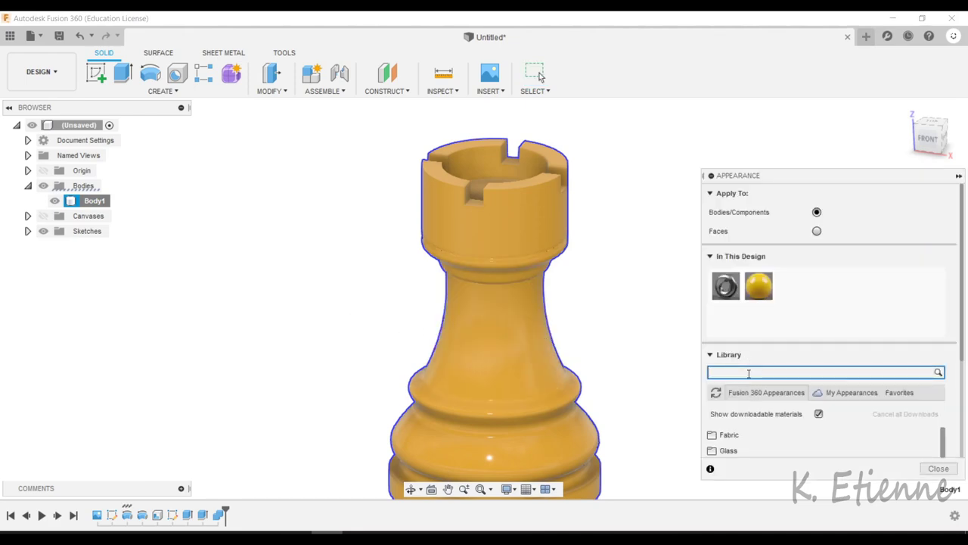
{"action": "type", "text": "ash"}
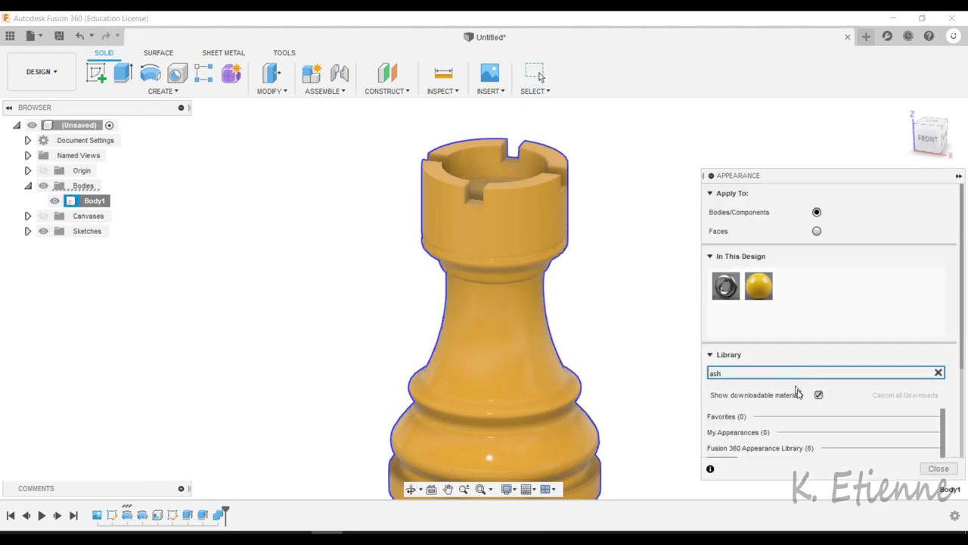
{"action": "scroll", "coordinate": [790, 440], "scroll_direction": "down", "scroll_amount": 2}
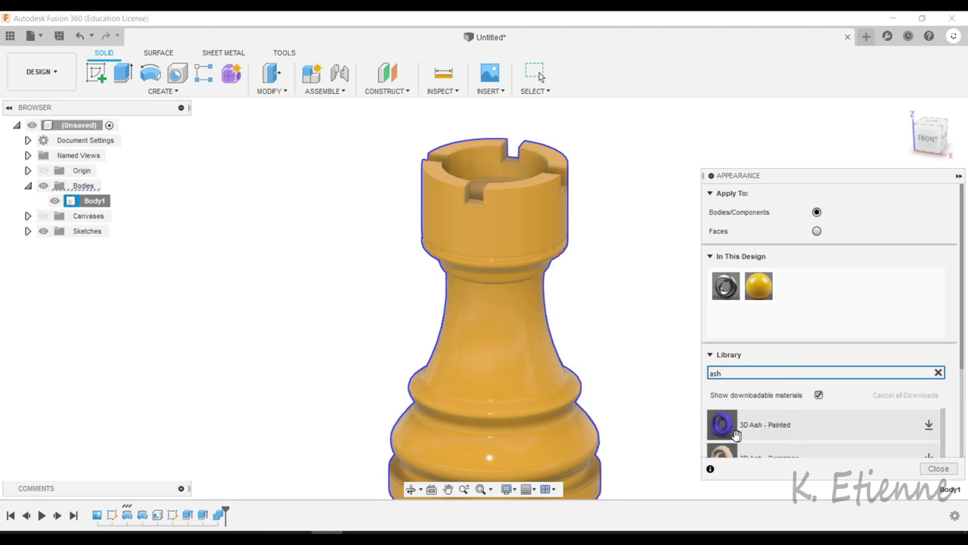
{"action": "left_click_drag", "start_coordinate": [723, 451], "coordinate": [751, 397]}
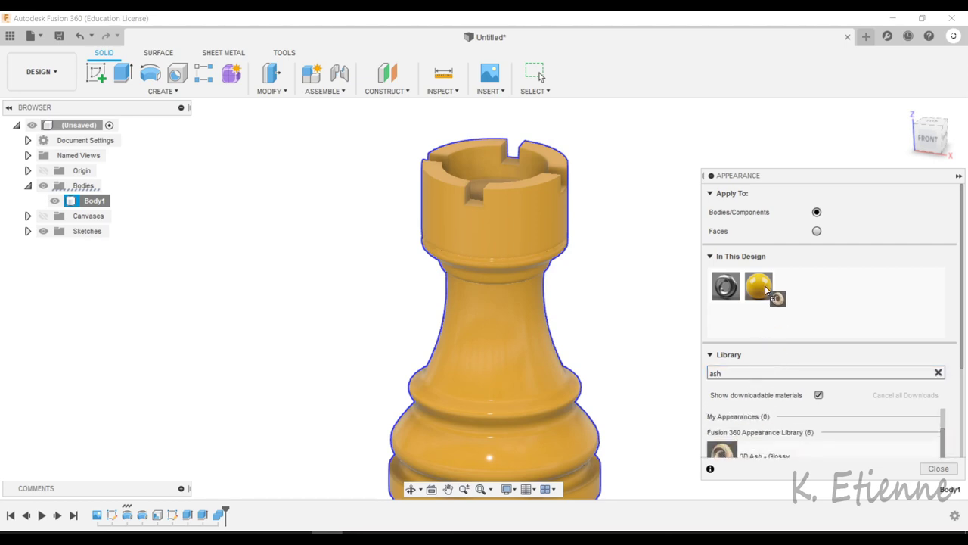
{"action": "left_click_drag", "start_coordinate": [766, 291], "coordinate": [765, 294]}
{"action": "left_click", "coordinate": [938, 468]}
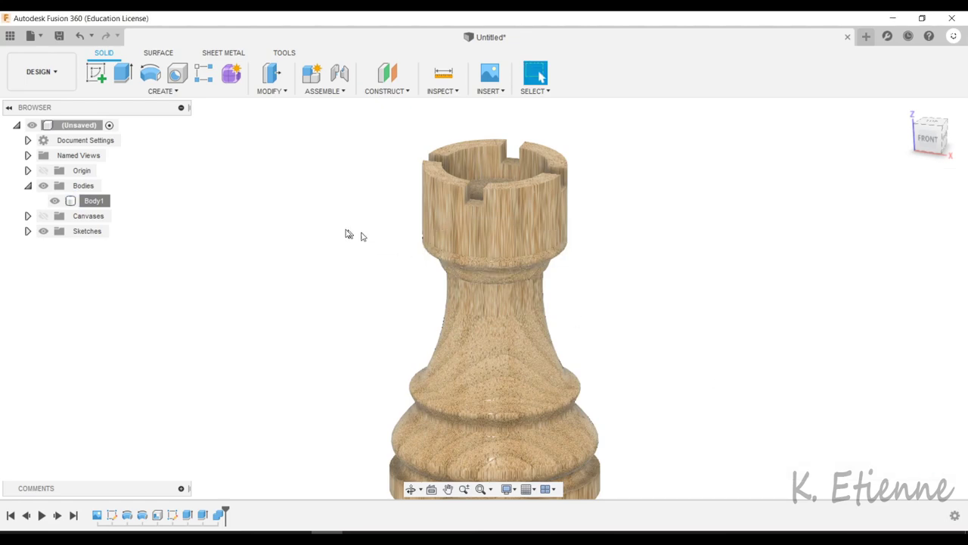
Orbit and pan around the finished wooden rook to view it from the side and front
{"action": "middle_click_drag", "start_coordinate": [709, 330], "coordinate": [265, 255], "text": "shift"}
{"action": "mouse_move", "coordinate": [235, 284]}
{"action": "middle_mouse_down", "text": "shift"}
{"action": "mouse_move", "coordinate": [359, 299]}
{"action": "mouse_move", "coordinate": [198, 307]}
{"action": "middle_mouse_up", "text": "shift"}
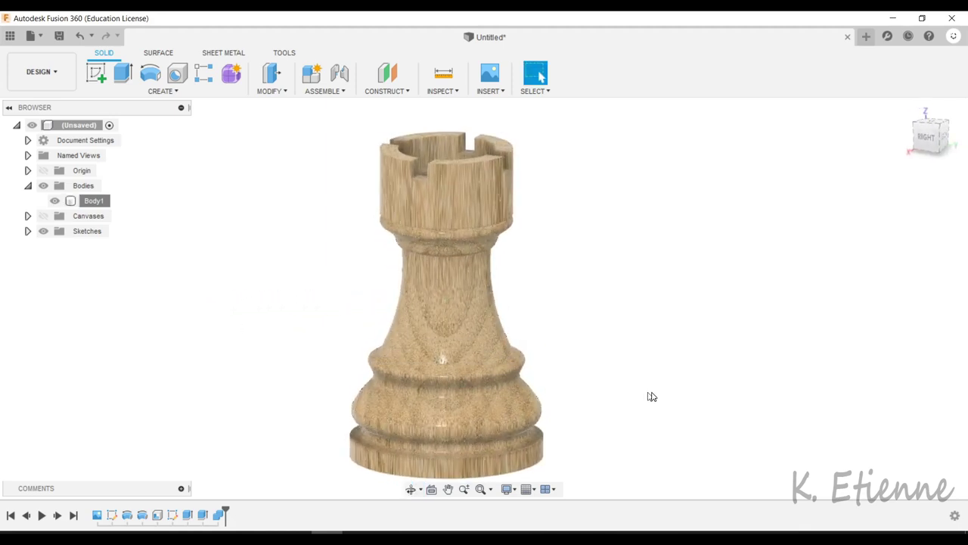
{"action": "middle_click_drag", "start_coordinate": [650, 396], "coordinate": [577, 378]}
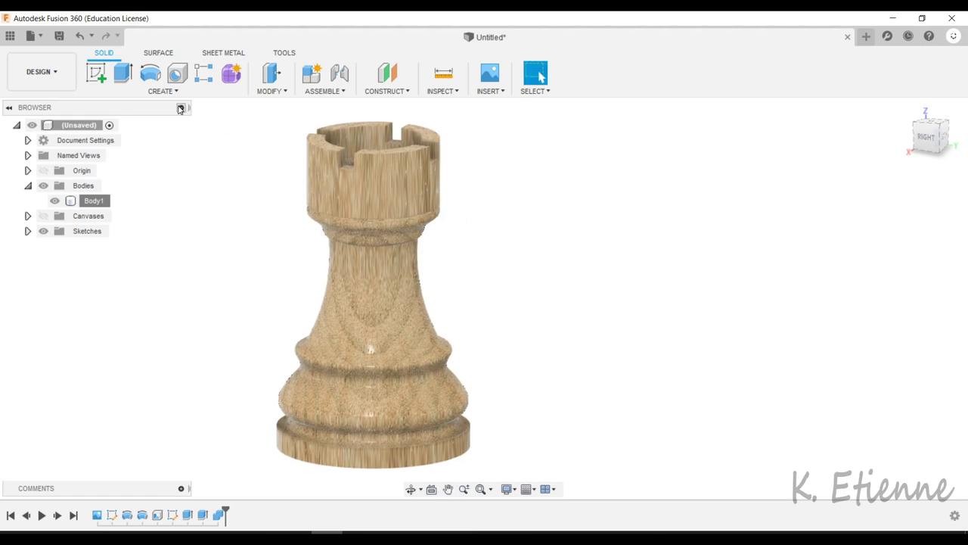
Switch to the RENDER workspace and collapse the Rendering Gallery
{"action": "left_click", "coordinate": [42, 71]}
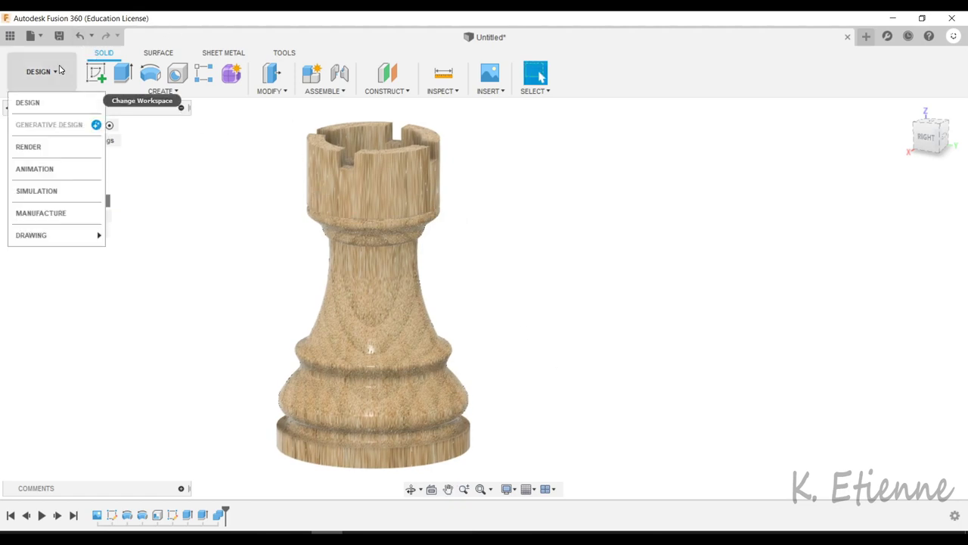
{"action": "left_click", "coordinate": [49, 111]}
{"action": "left_click", "coordinate": [48, 86]}
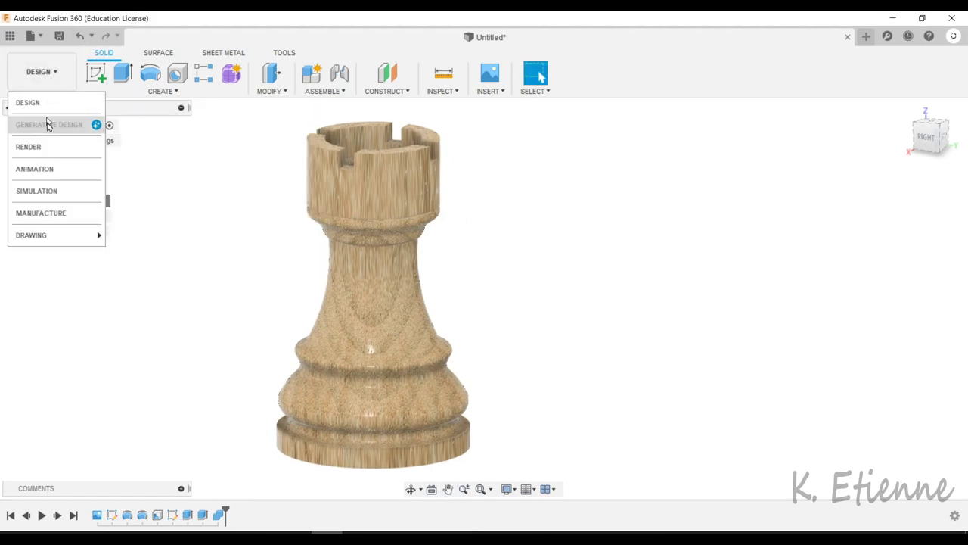
{"action": "left_click", "coordinate": [30, 147]}
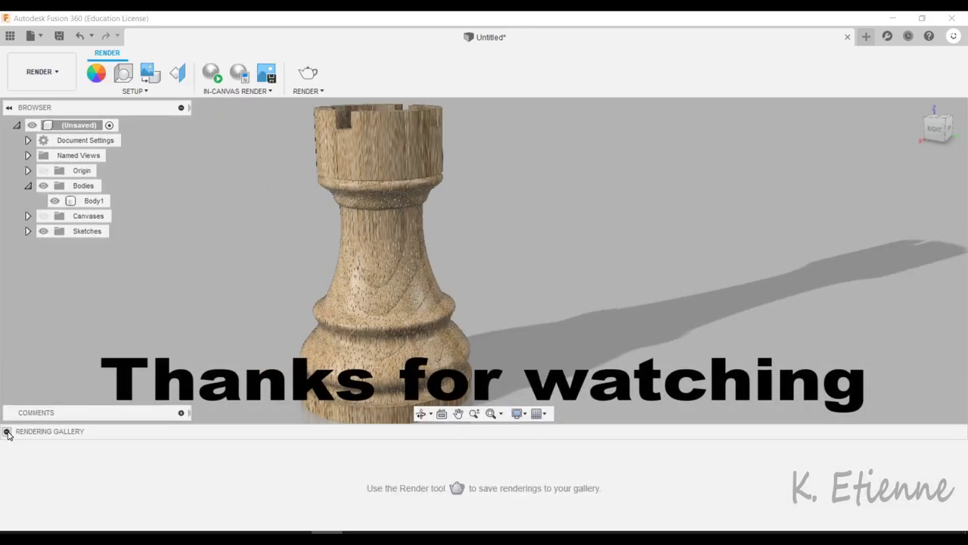
{"action": "left_click", "coordinate": [7, 432]}
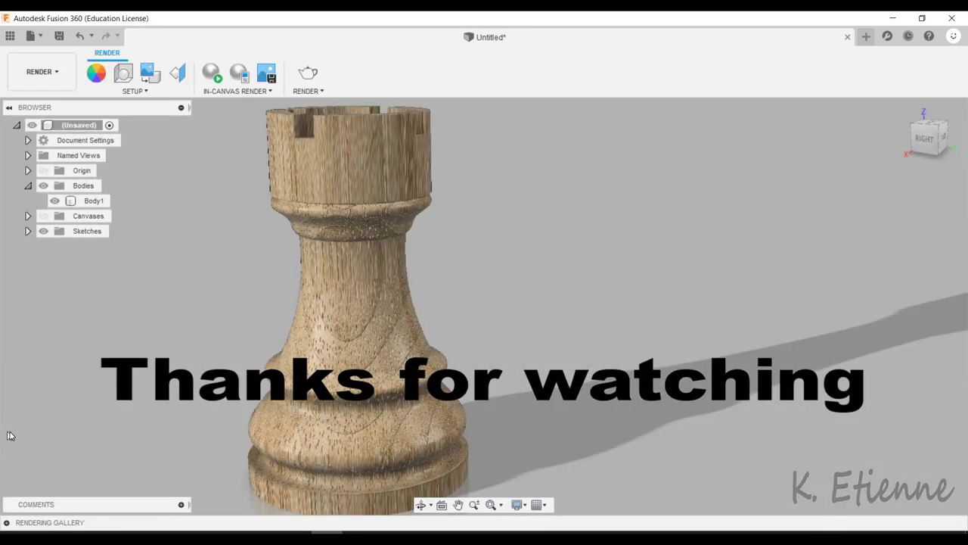
Orbit the rook to a good angle and start an in-canvas render
{"action": "middle_click_drag", "start_coordinate": [363, 356], "coordinate": [466, 348], "text": "shift"}
{"action": "middle_click_drag", "start_coordinate": [550, 337], "coordinate": [557, 343], "text": "shift"}
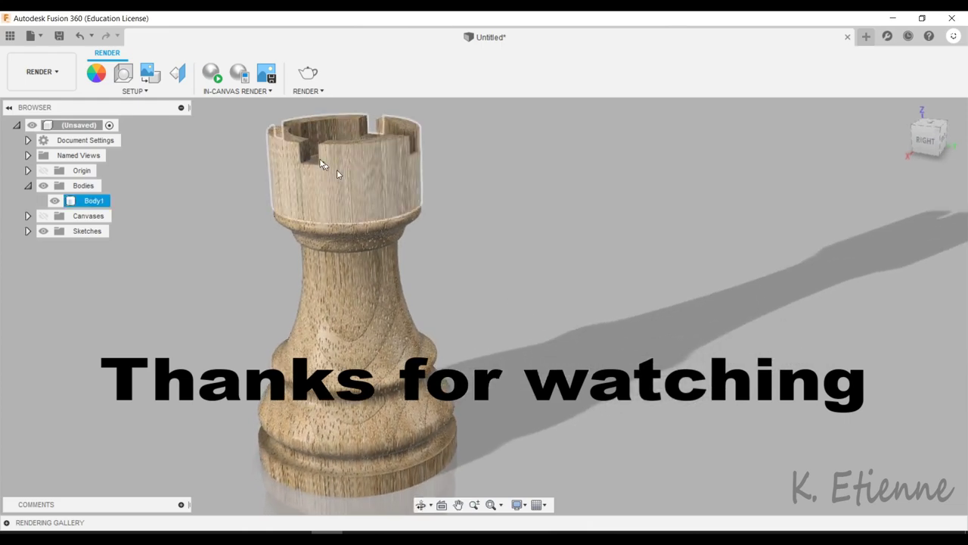
{"action": "left_click", "coordinate": [213, 73]}
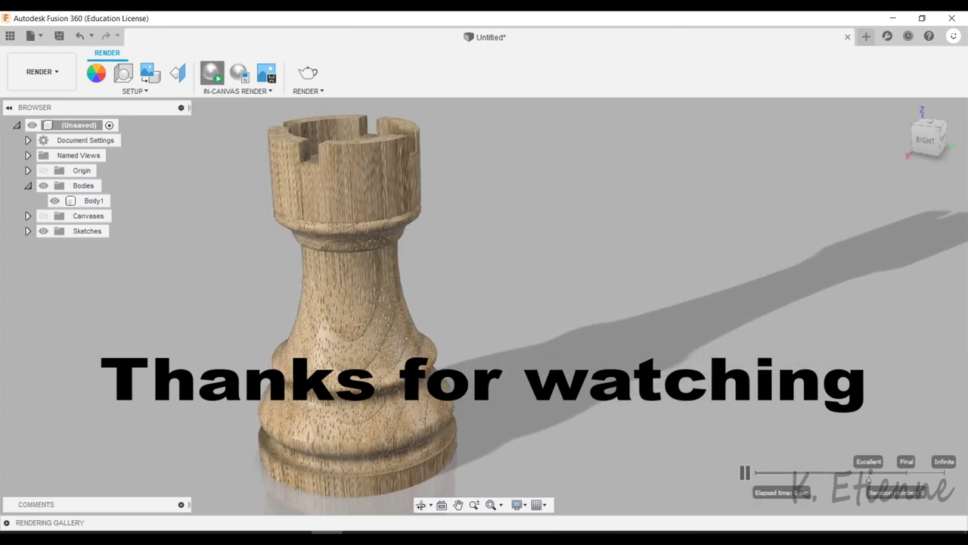